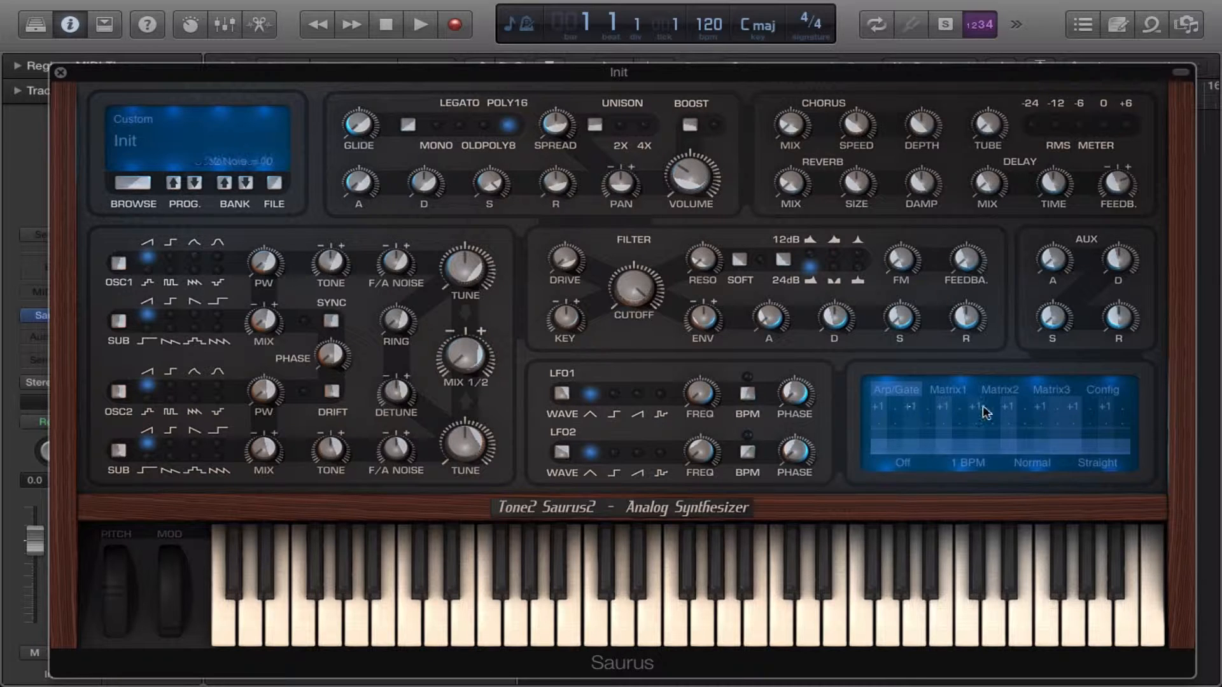
Step: Show the first modulation matrix page and initialise the matrix so all its slots are cleared
click(963, 390)
click(275, 186)
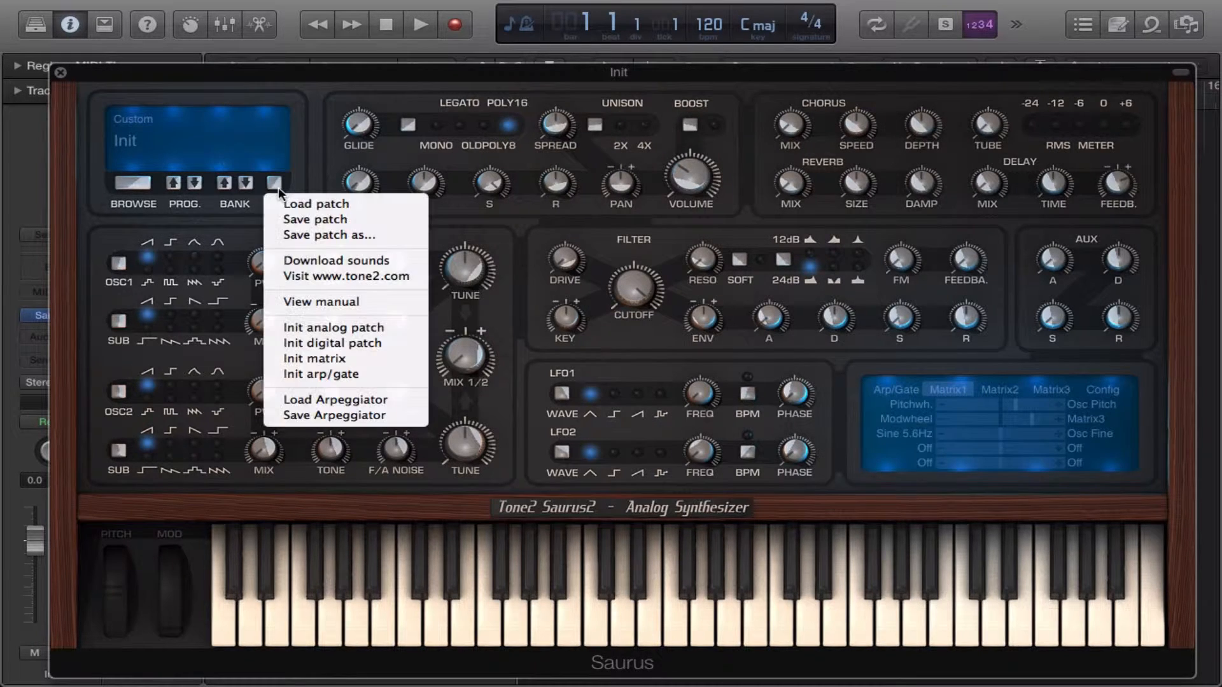
click(321, 358)
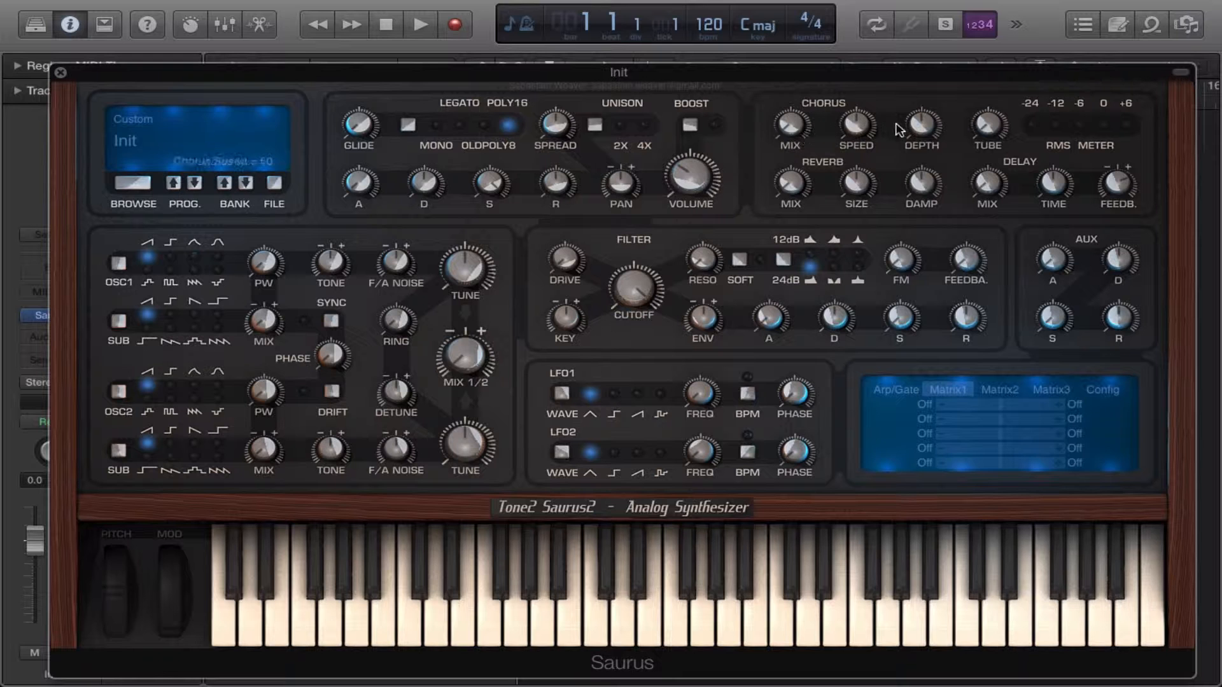
Step: Open the Musical Typing keyboard, play repeated notes and raise the chorus mix to 51
key(super+k)
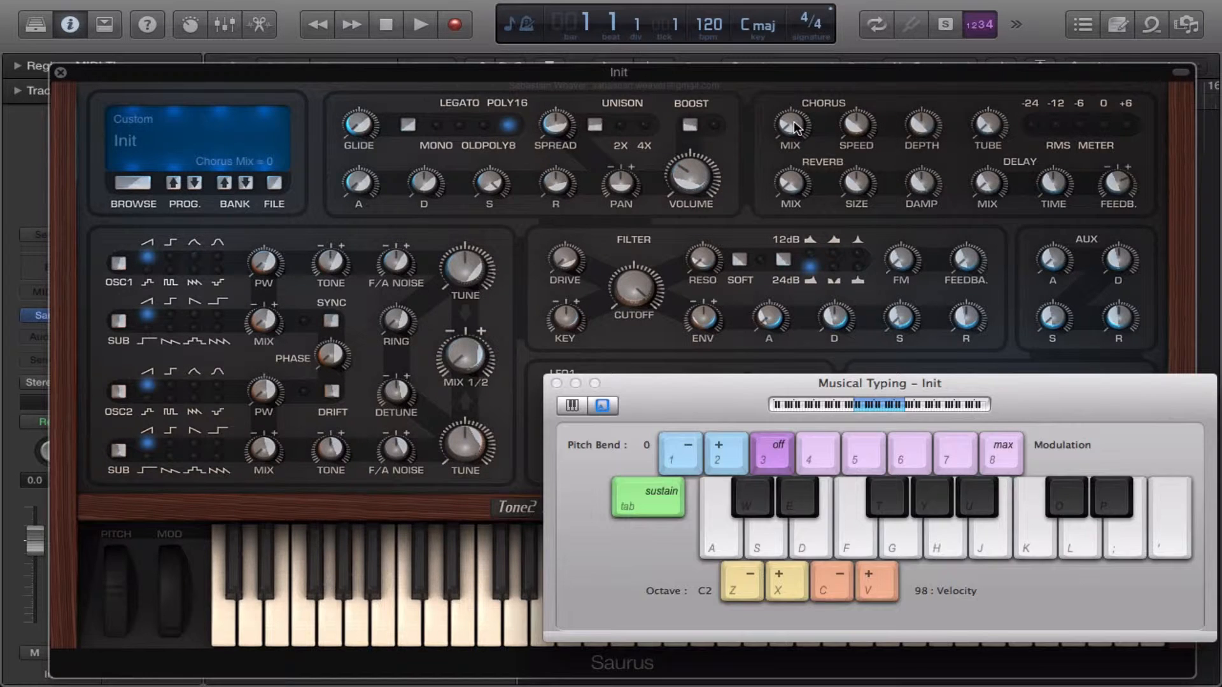
key(s)
key(s)
key(s)
key(s)
drag(791, 125, 798, 45)
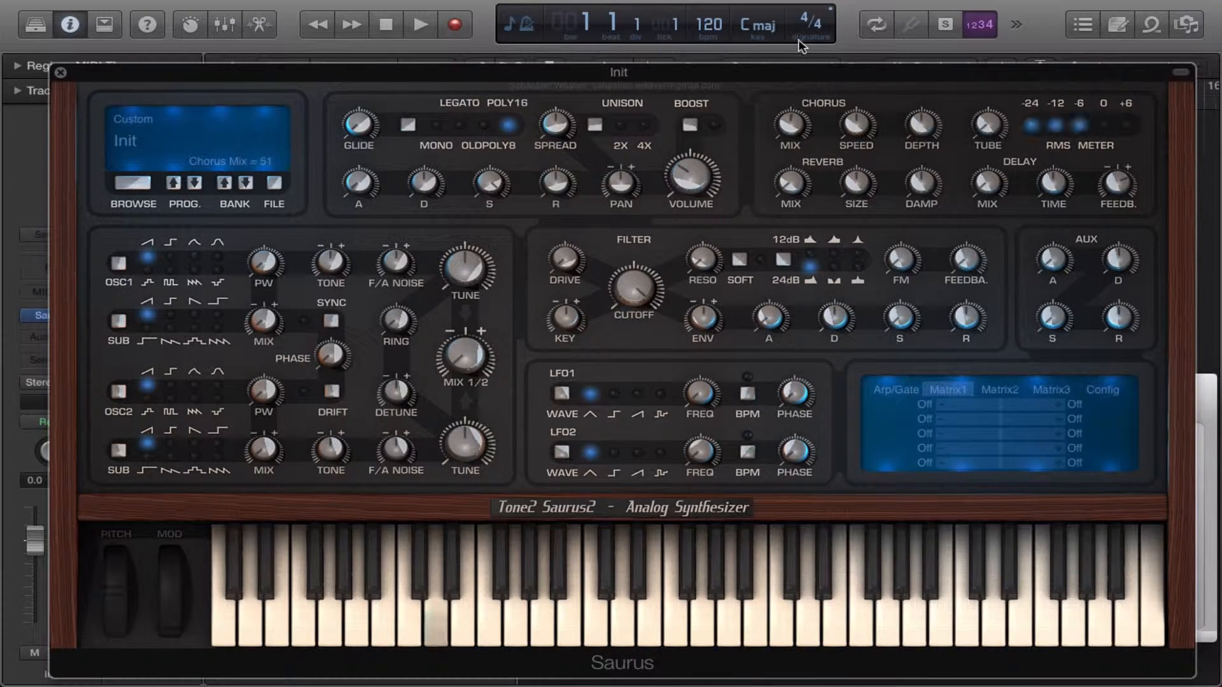
Step: Raise the chorus speed and lower the chorus depth while playing test notes
key(f)
key(f)
key(f)
key(f)
drag(859, 139, 860, 63)
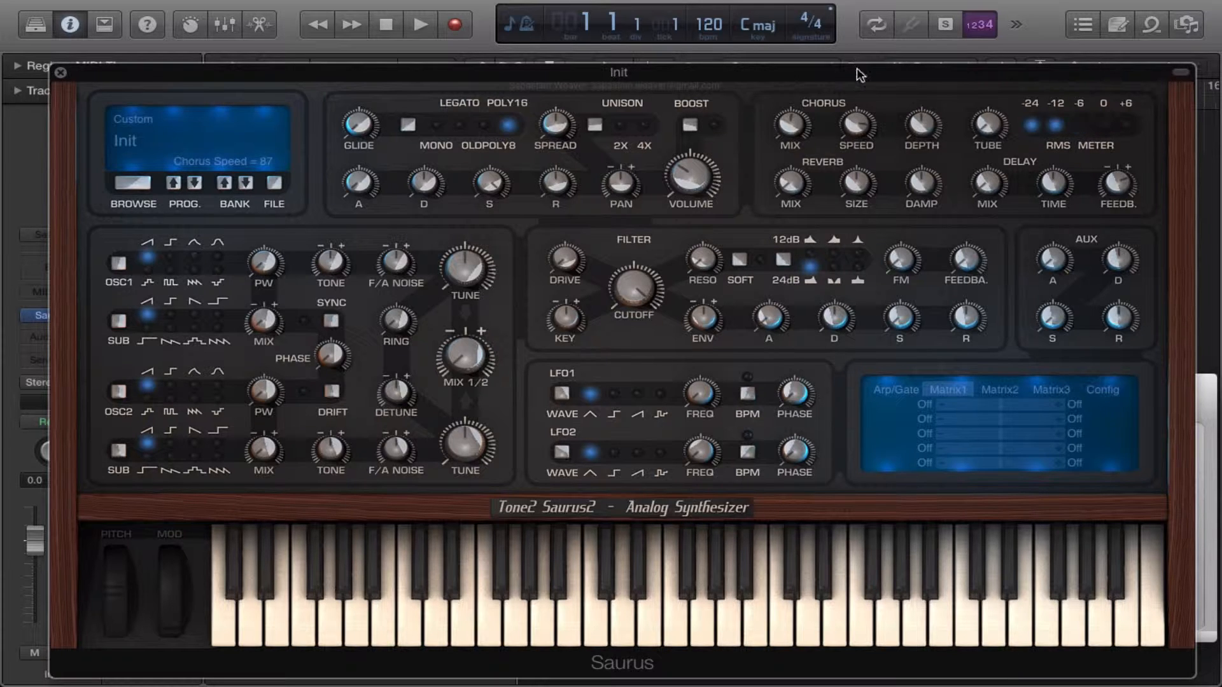
drag(919, 125, 896, 163)
key(s)
key(s)
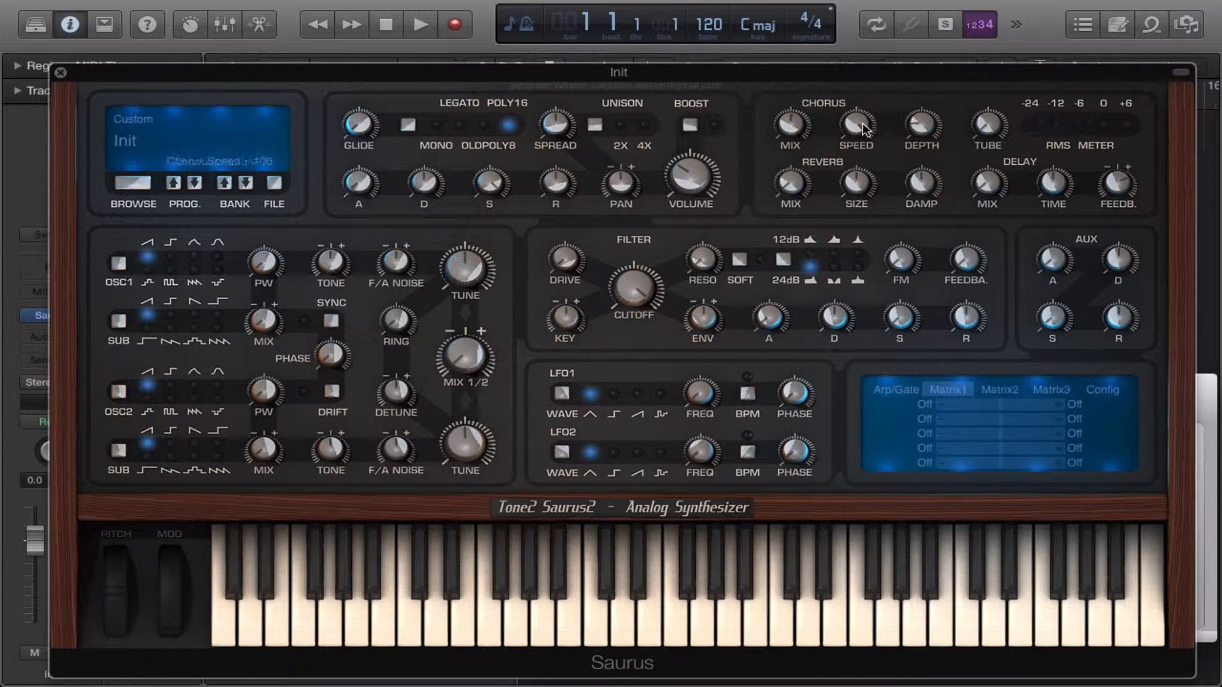
Step: Lower the chorus speed while playing notes, and return the chorus mix to 0
drag(862, 122, 864, 232)
key(s)
key(f)
key(s)
key(s)
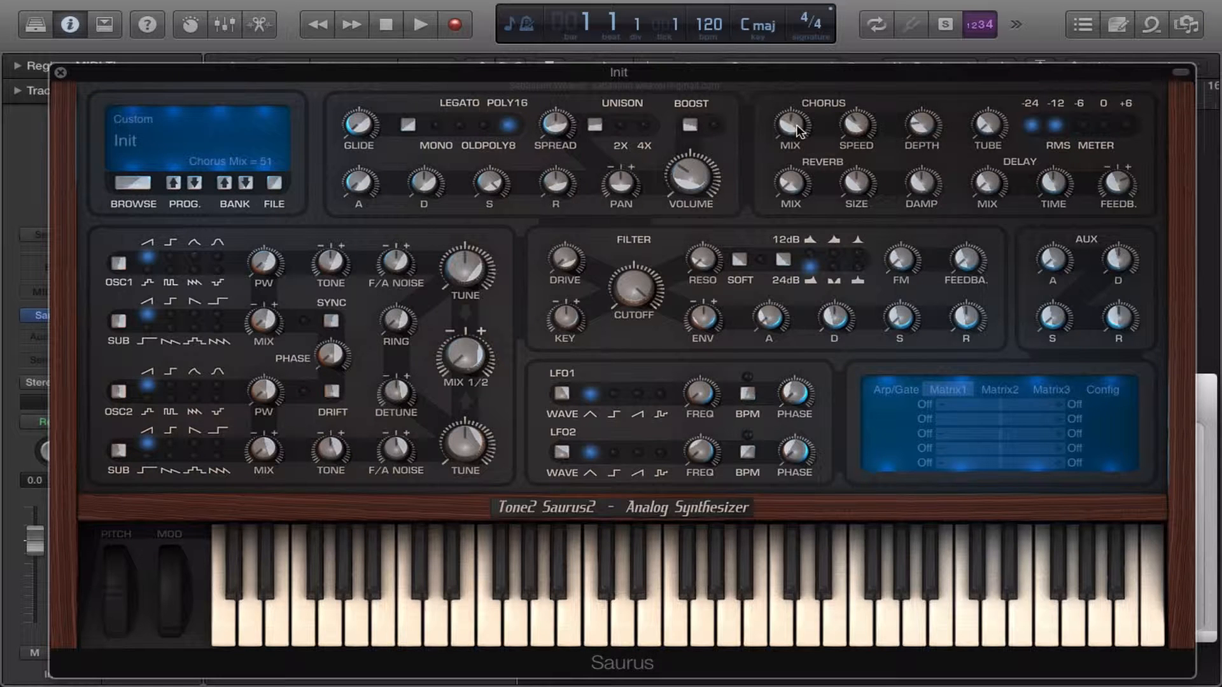
drag(791, 126, 800, 220)
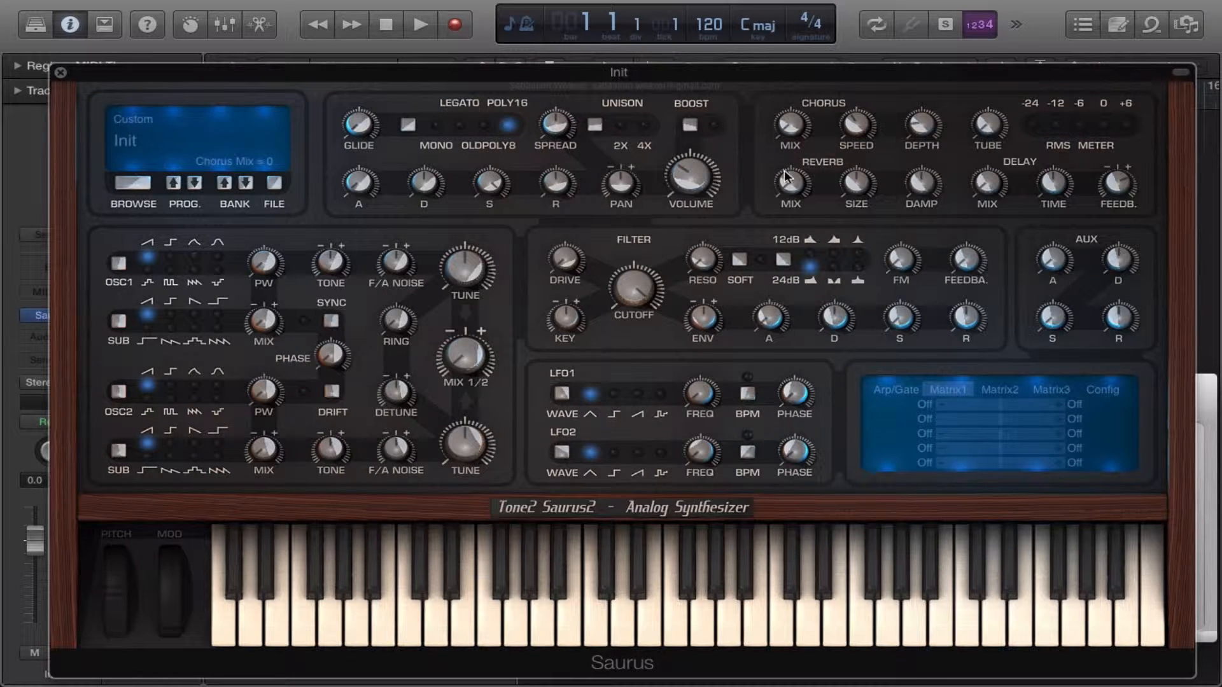
Step: Raise the reverb mix and size, and adjust the reverb damping
drag(784, 170, 783, 89)
click(865, 188)
drag(859, 182, 856, 151)
click(923, 183)
Step: Enable the filter's soft mode and raise the delay feedback slightly
click(739, 258)
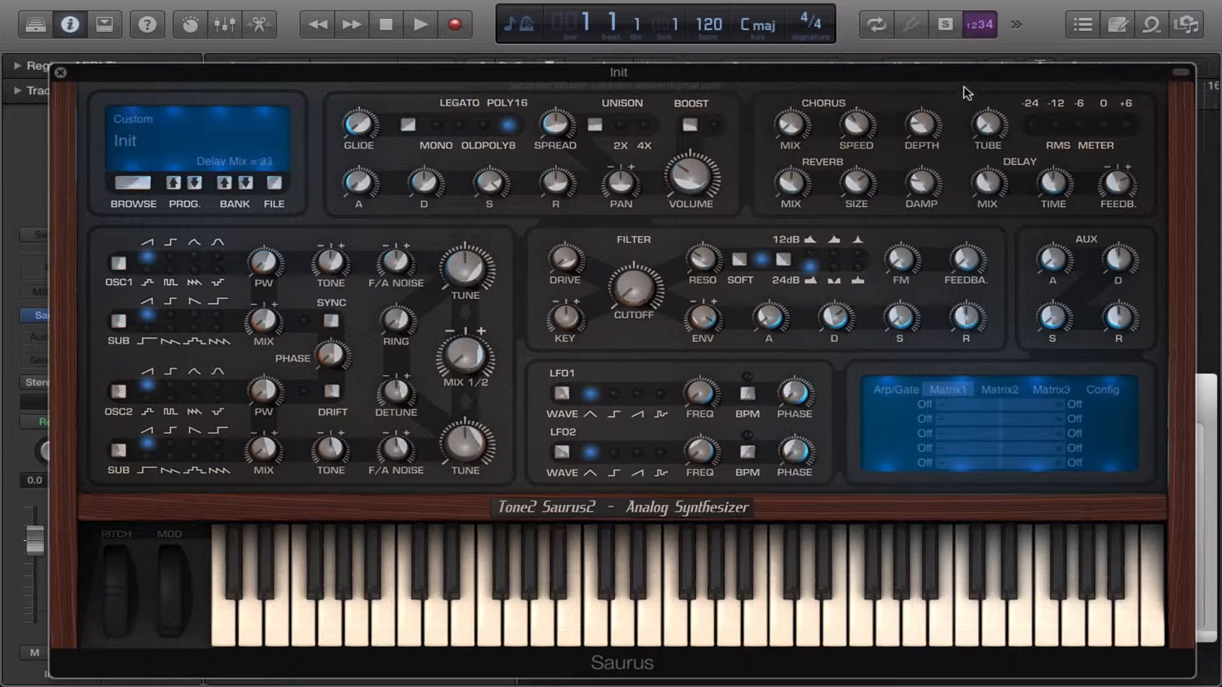
mouse_move(1125, 181)
mouse_down()
mouse_move(1130, 282)
mouse_move(1119, 159)
mouse_up()
Step: Route Lfo1+- to Osc1 PW in the first matrix slot with the send amount at maximum
click(921, 404)
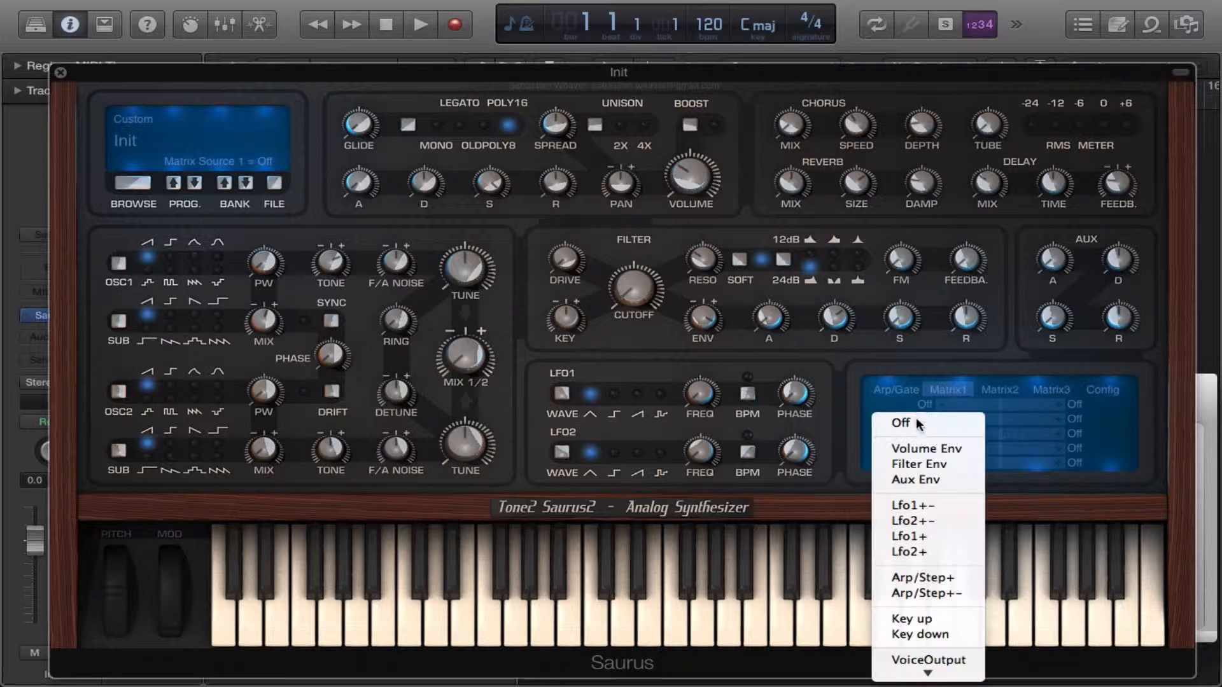
click(921, 505)
click(1075, 405)
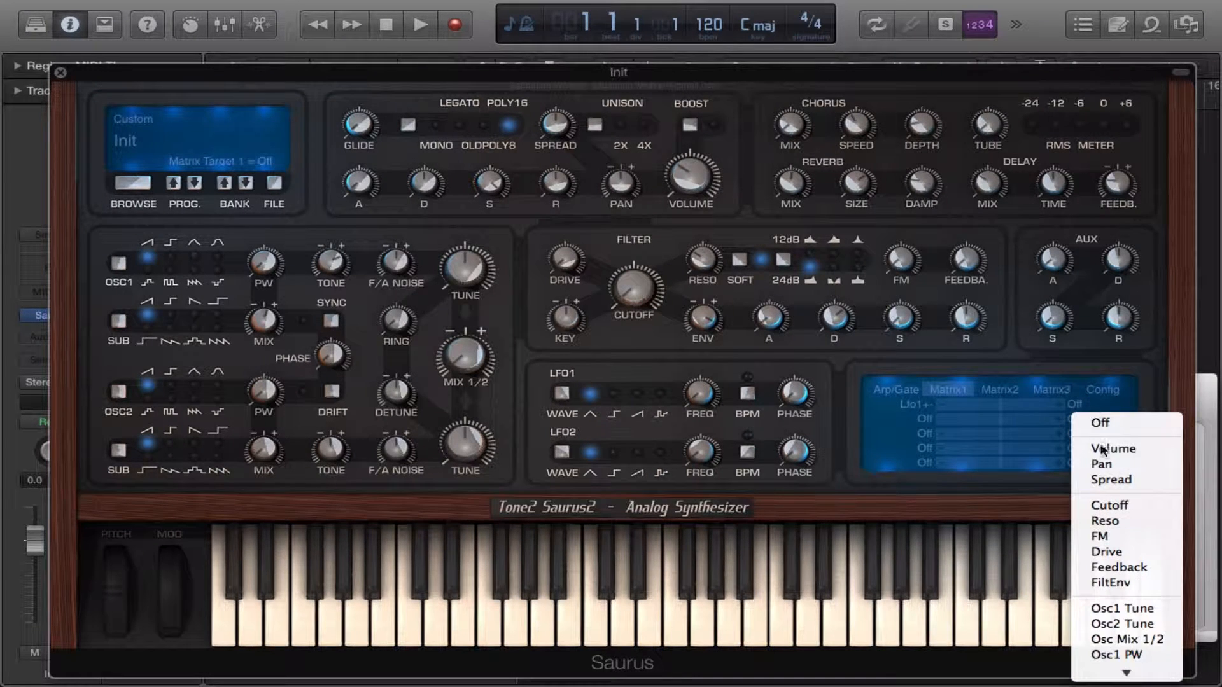
scroll(1125, 568, down, 5)
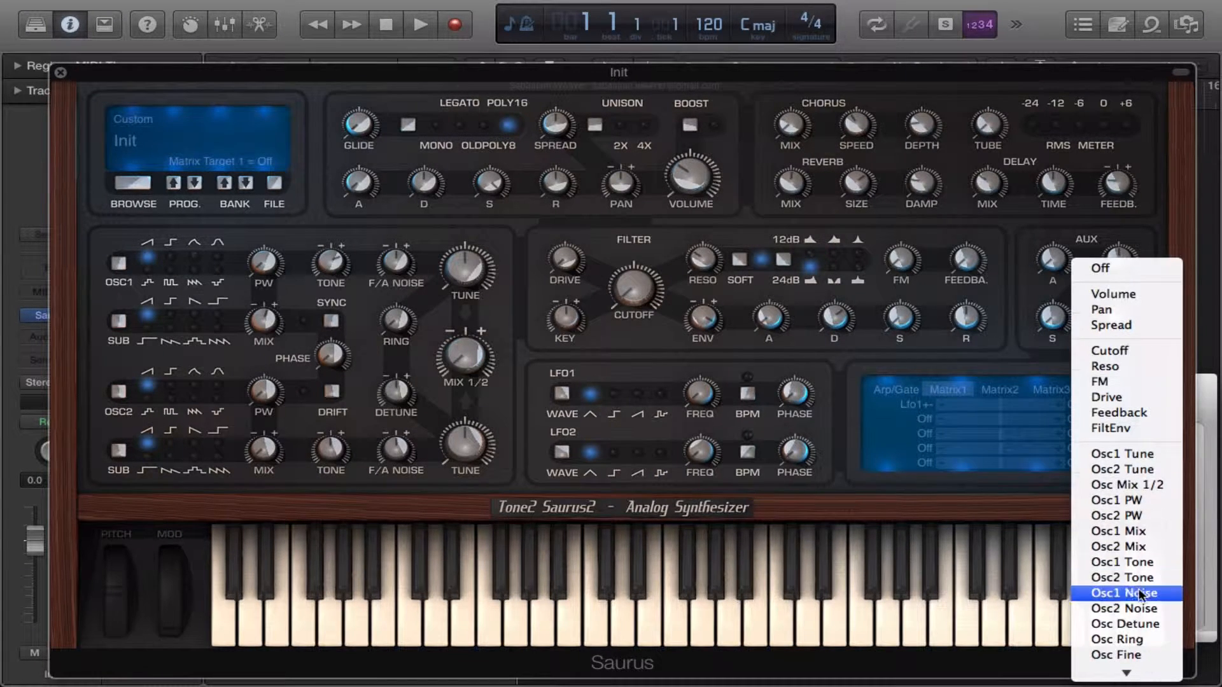
click(1132, 507)
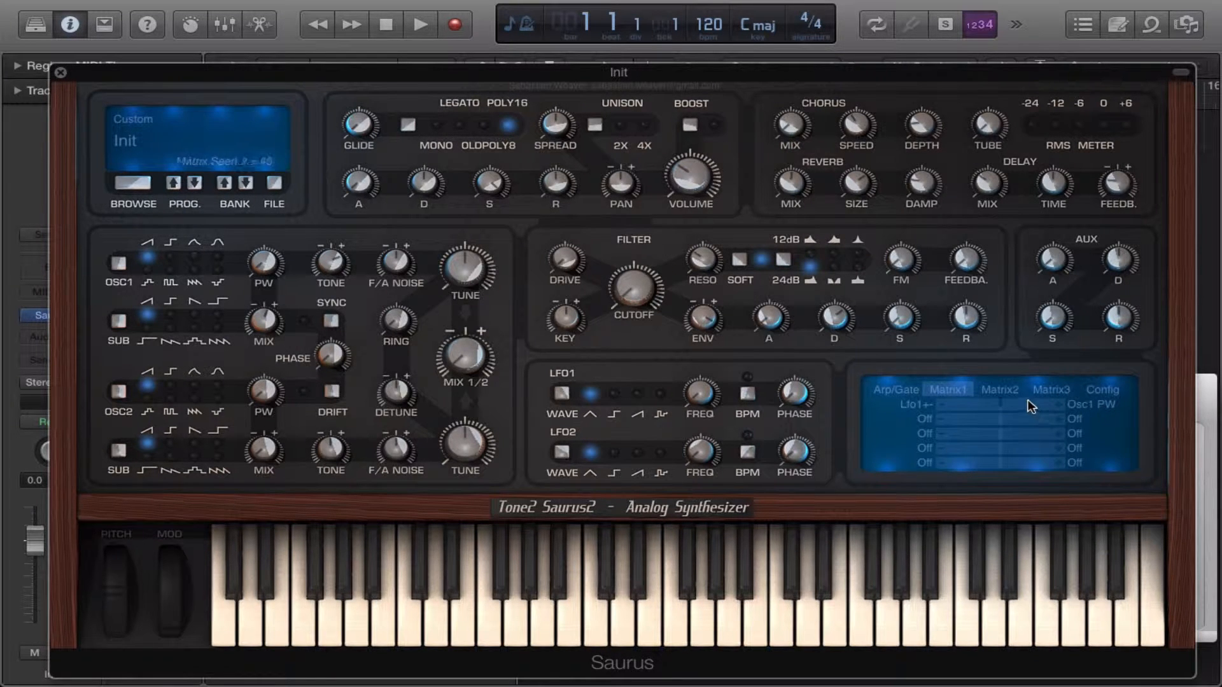
drag(1027, 404, 1166, 402)
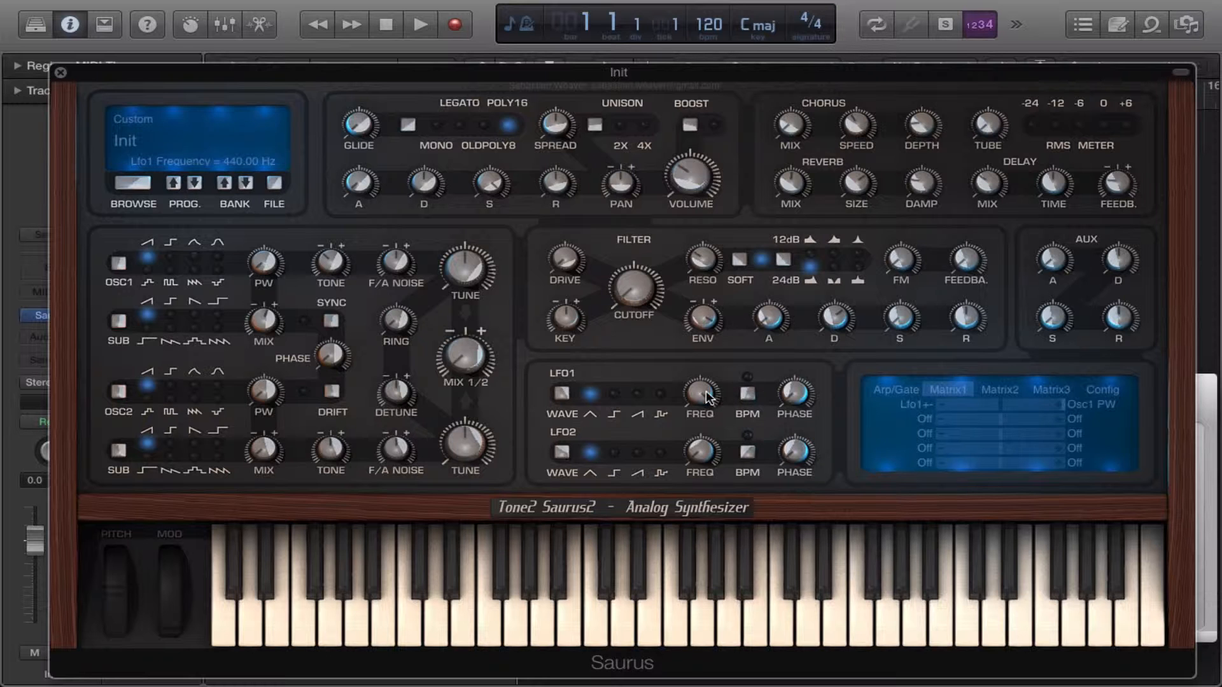
Step: Change the first matrix slot's target to Osc1 Pitch
click(1098, 405)
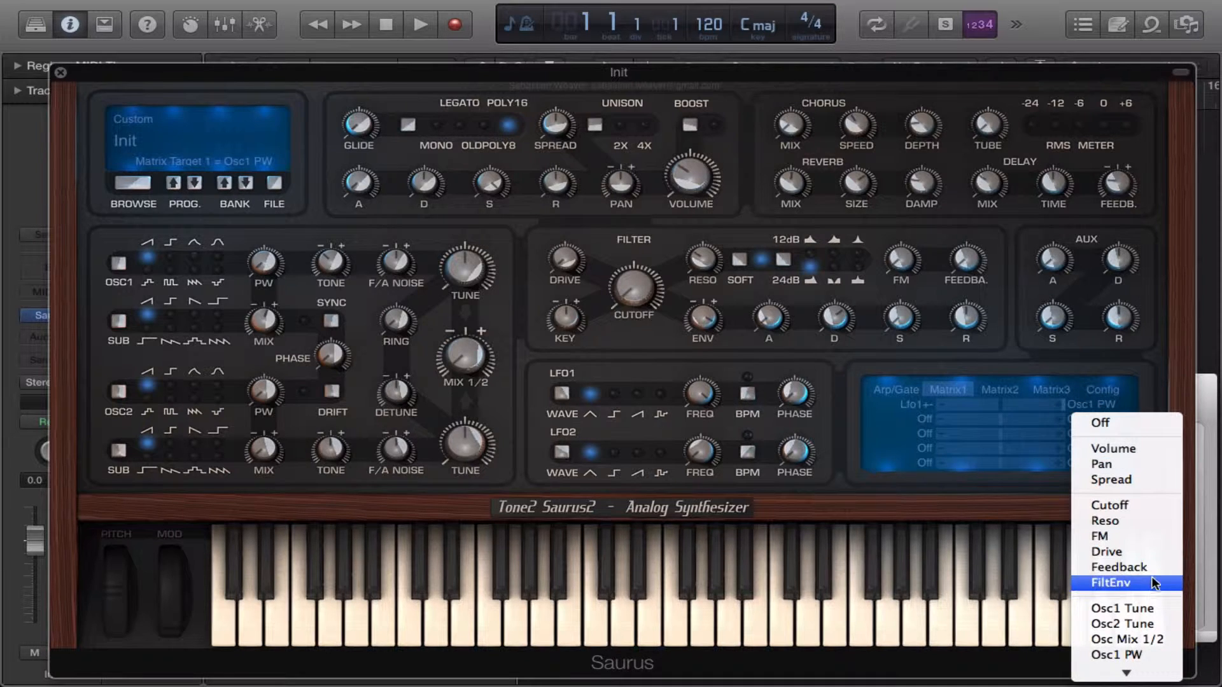
mouse_move(1158, 670)
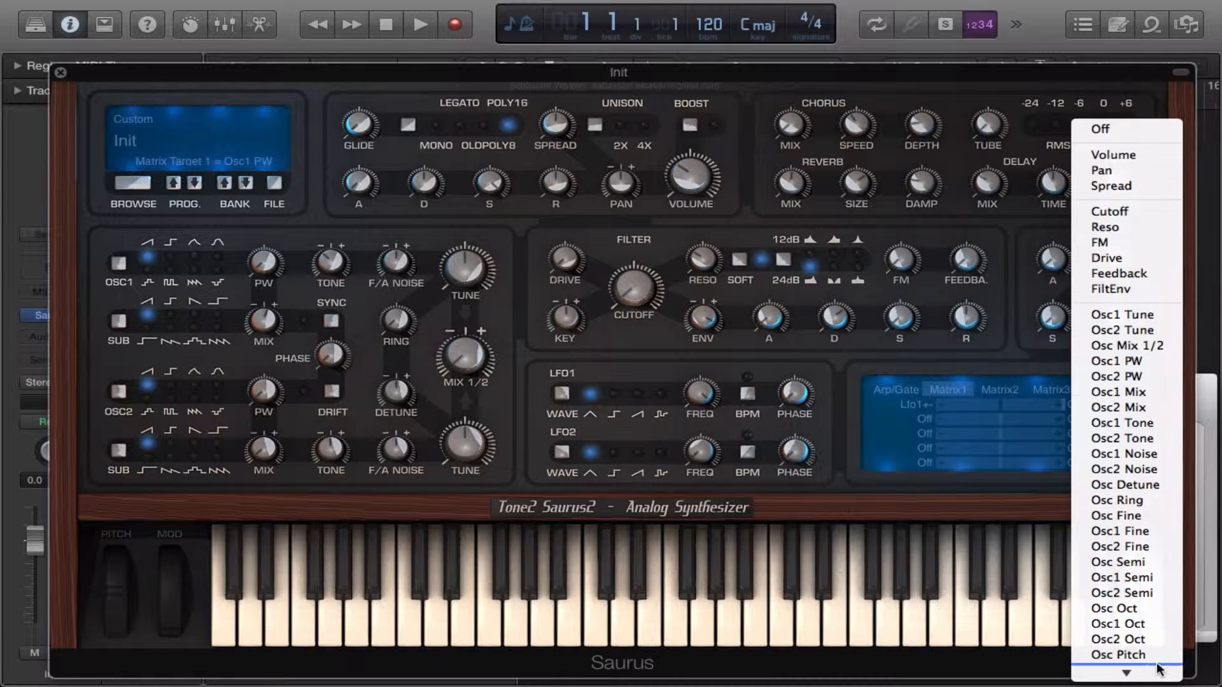
click(1123, 562)
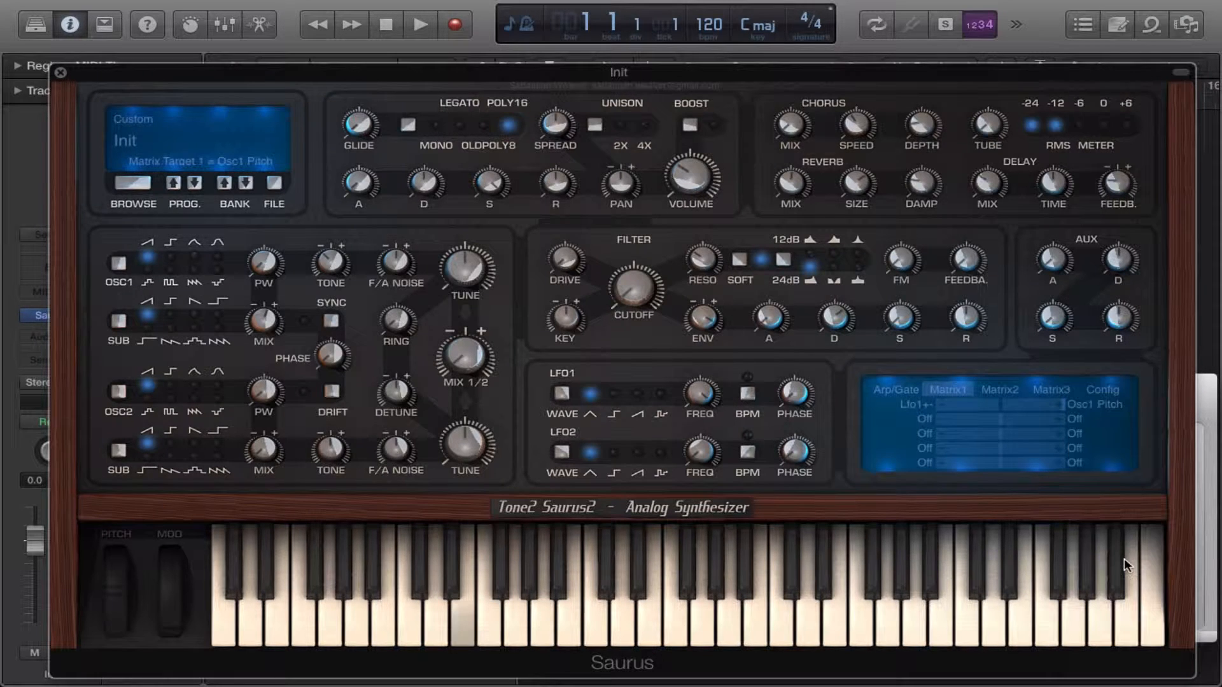
Step: Reduce the first matrix slot's send to a small positive amount and lower the LFO1 frequency
drag(1013, 413, 1004, 412)
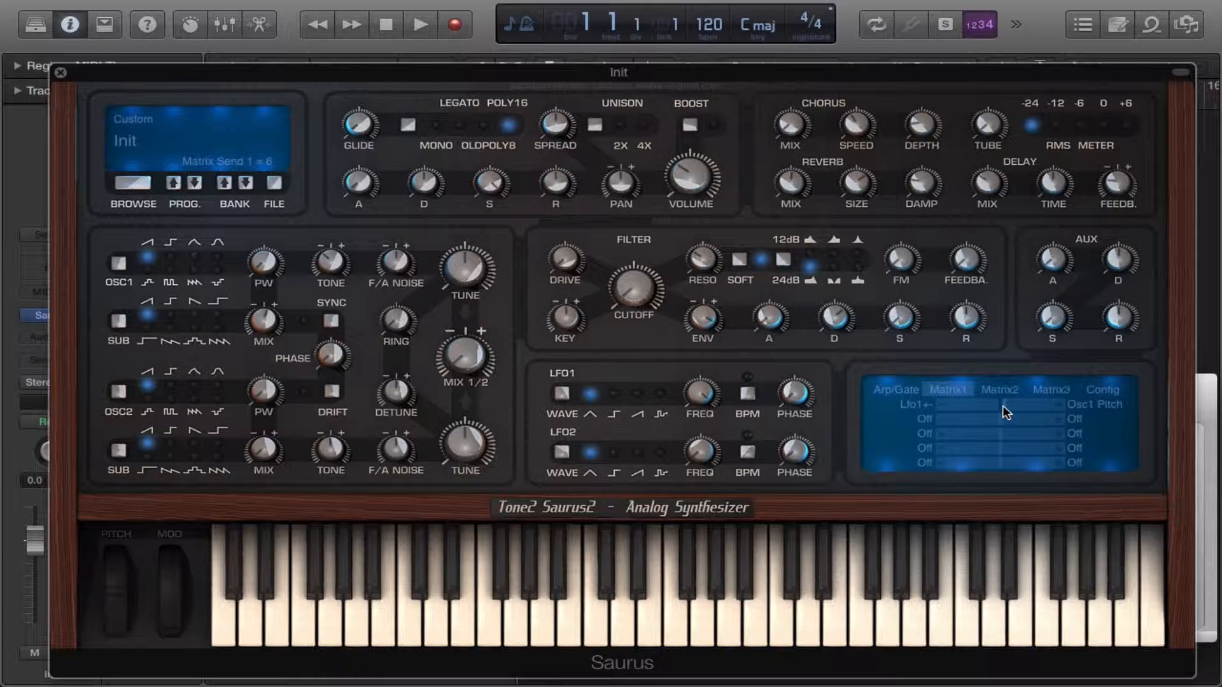
drag(1007, 413, 1016, 413)
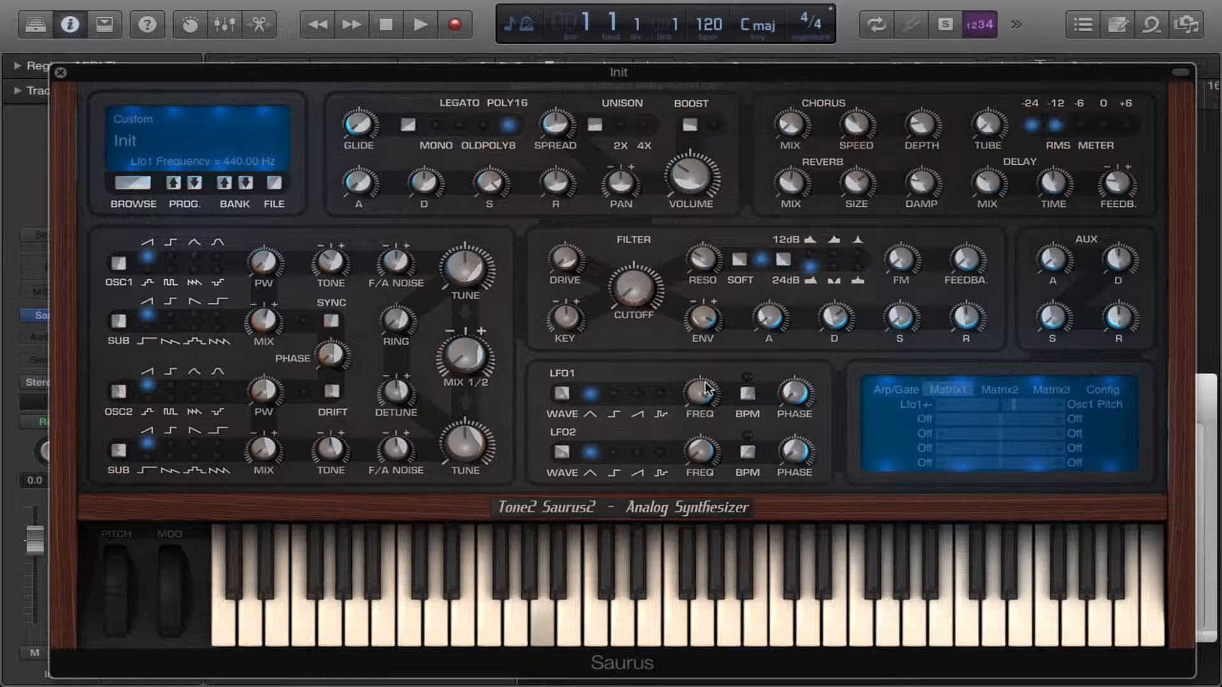
drag(704, 383, 740, 557)
Step: Set the first matrix slot's source to Decay16ms and its send amount to 100
click(1087, 413)
click(929, 407)
click(926, 405)
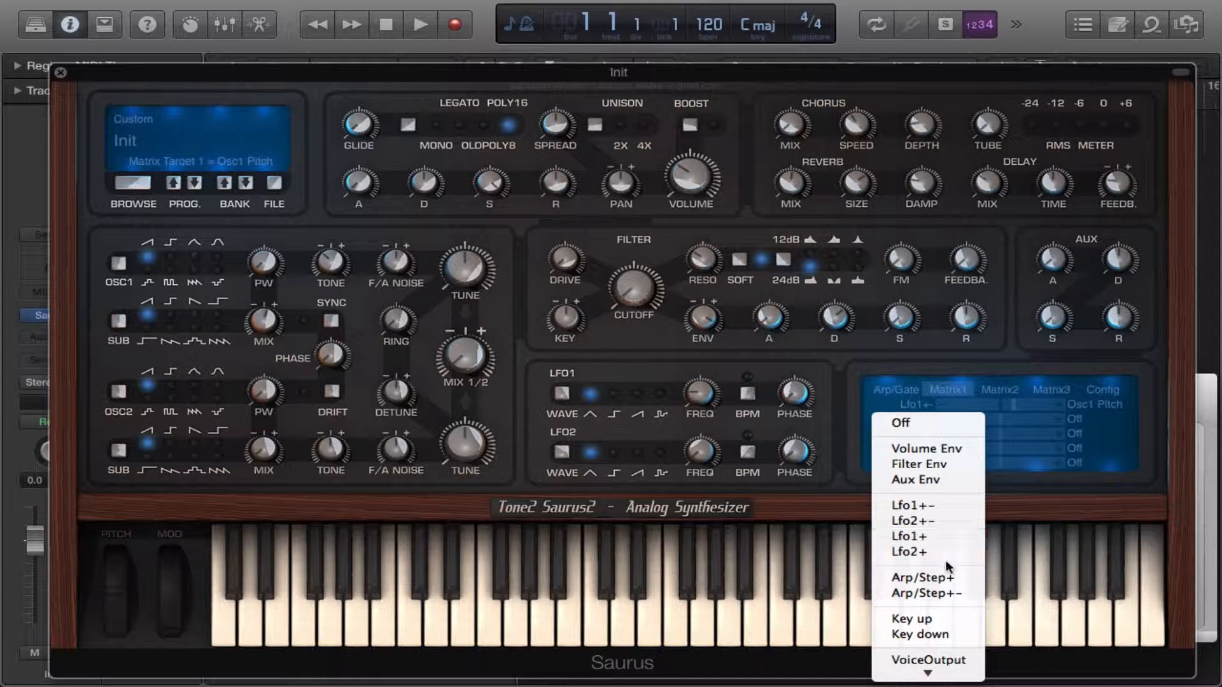
mouse_move(937, 684)
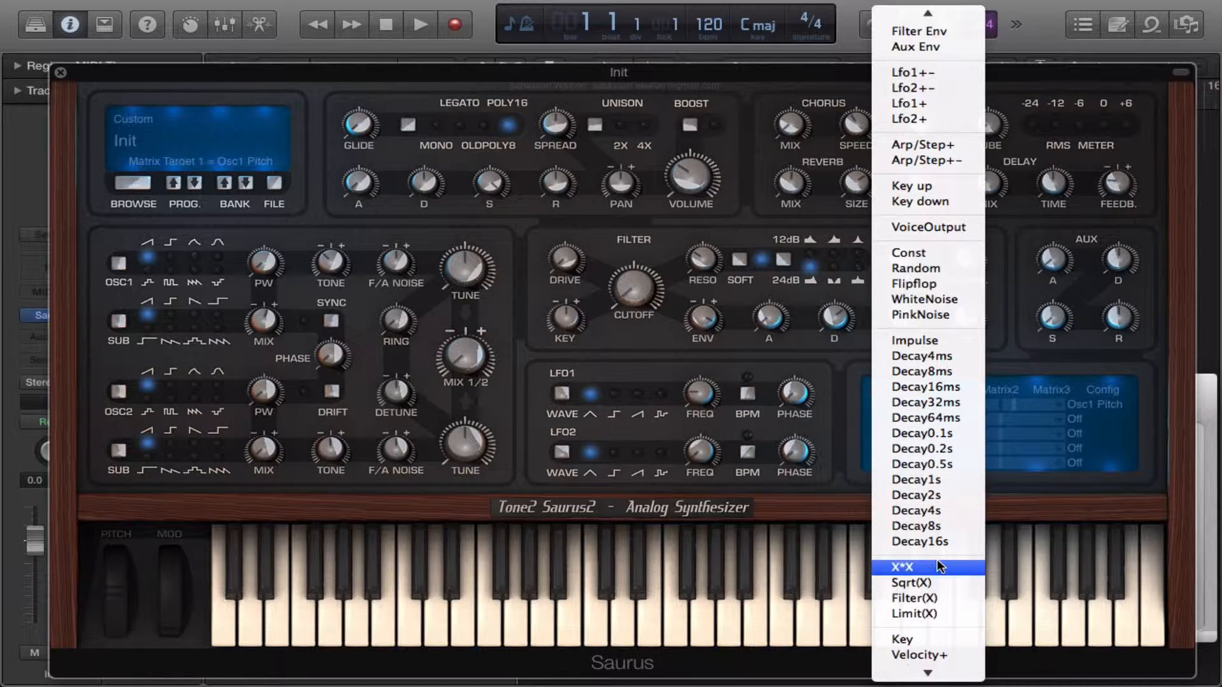
click(919, 388)
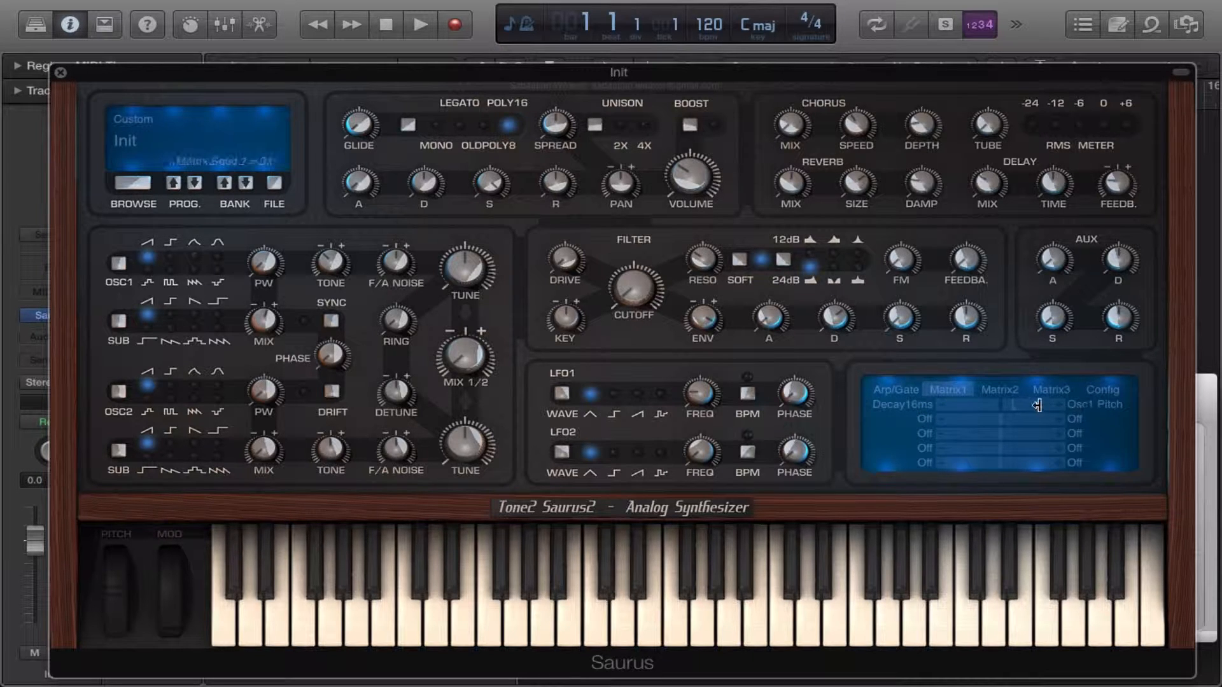
drag(1037, 404, 1115, 406)
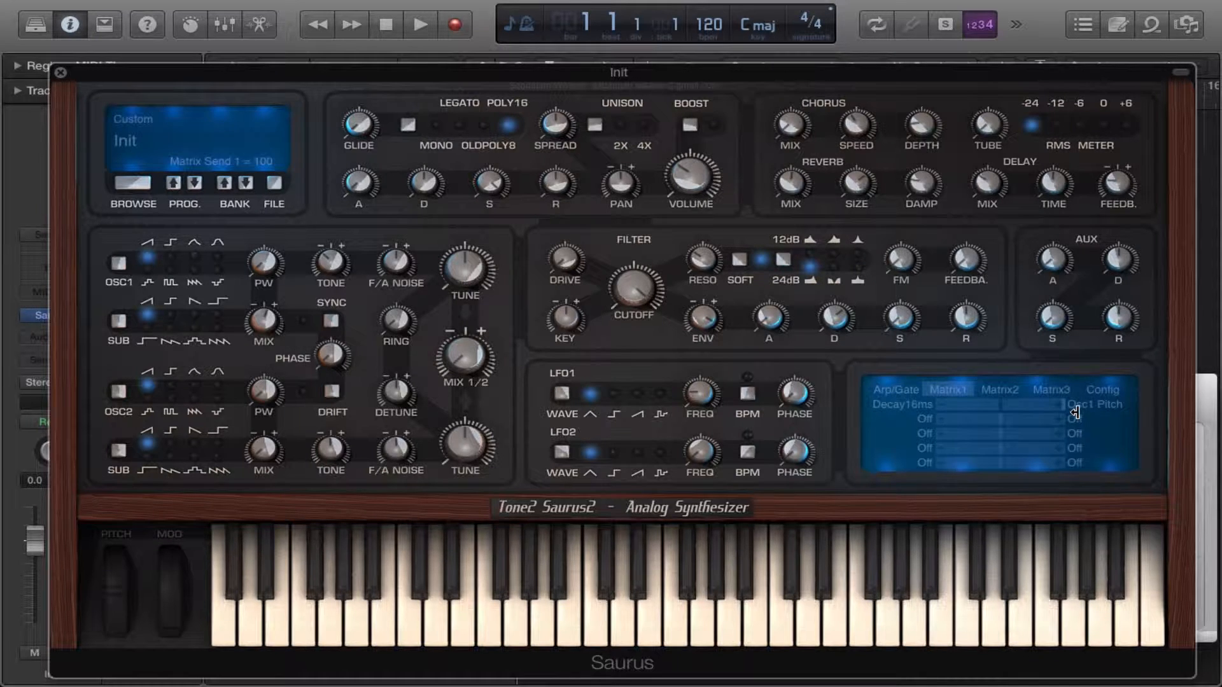
Step: Change the first matrix slot's source to Decay32ms and switch oscillator 1 to the triangle waveform
click(903, 404)
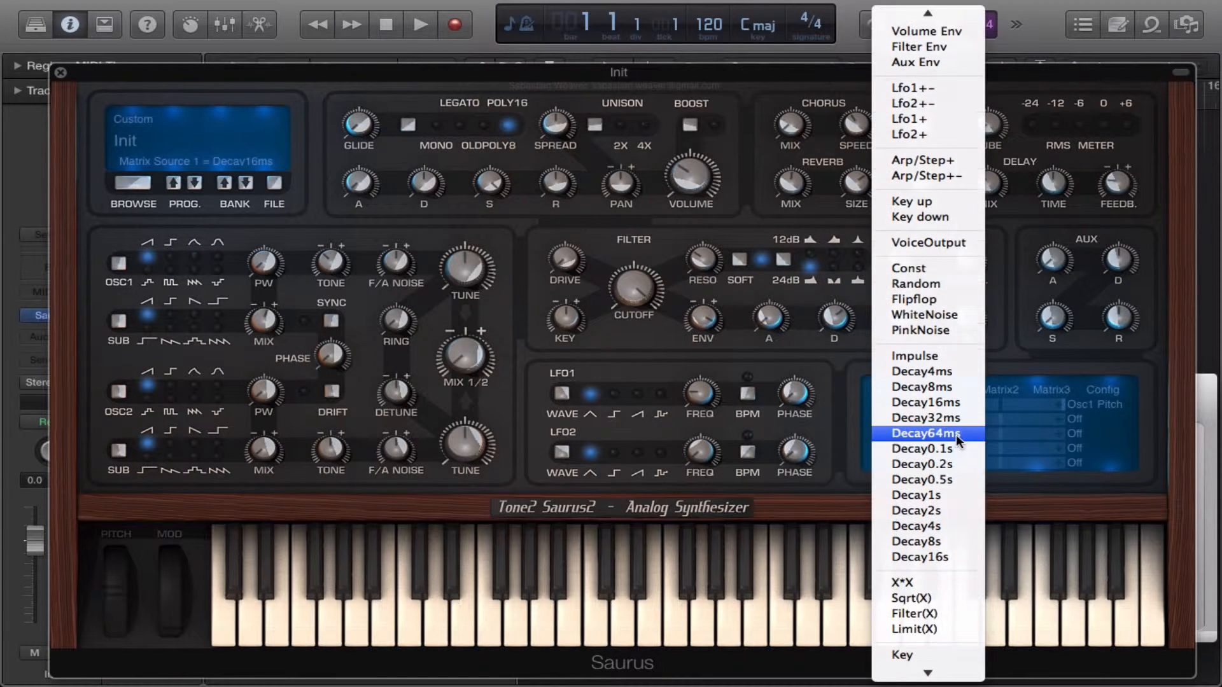
click(956, 415)
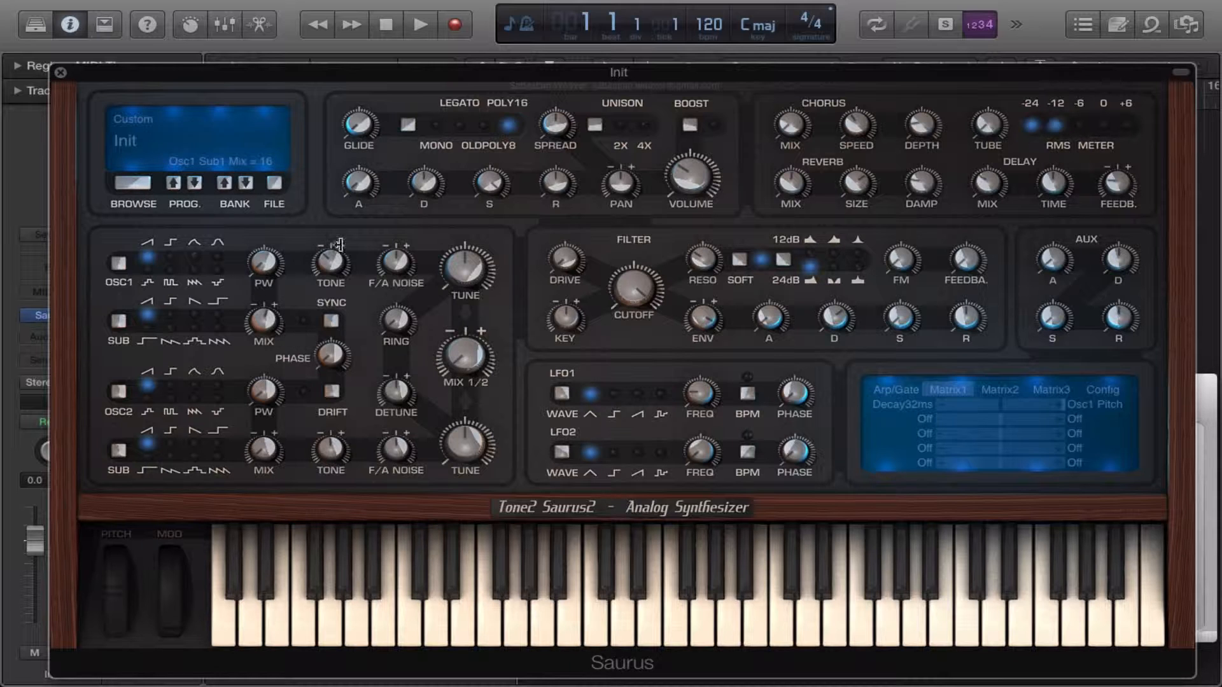
click(192, 257)
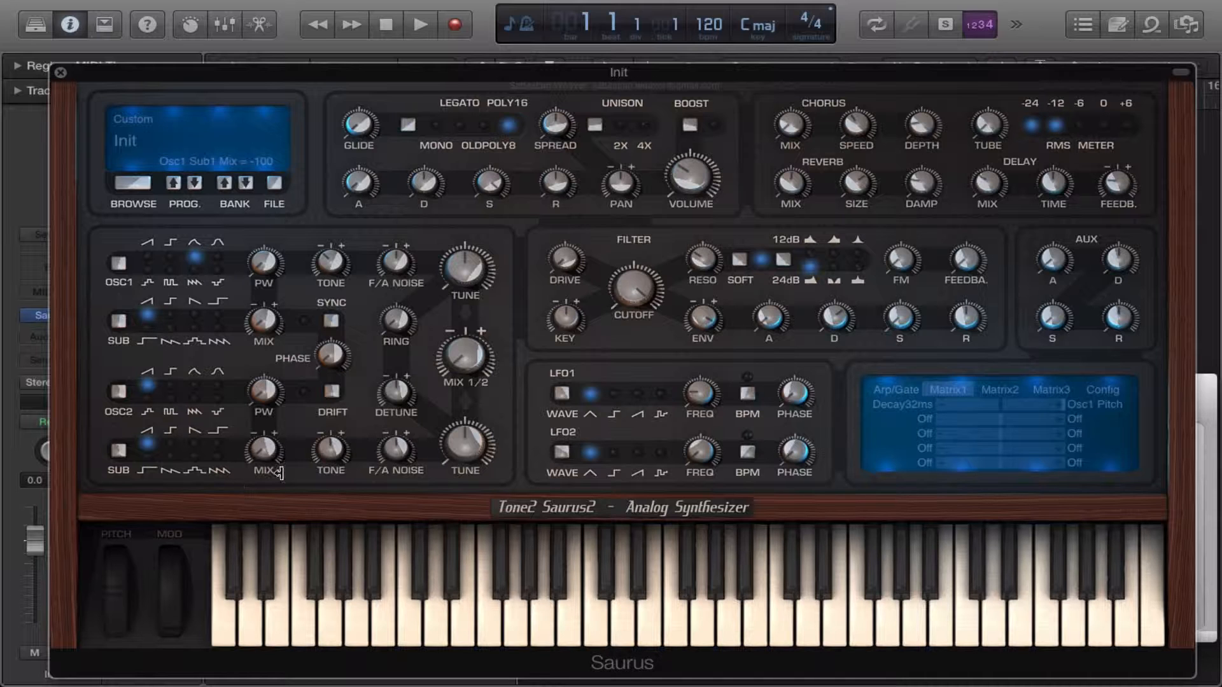
Step: Look through the first slot's modulation targets and set its source back to Decay16ms
click(1094, 405)
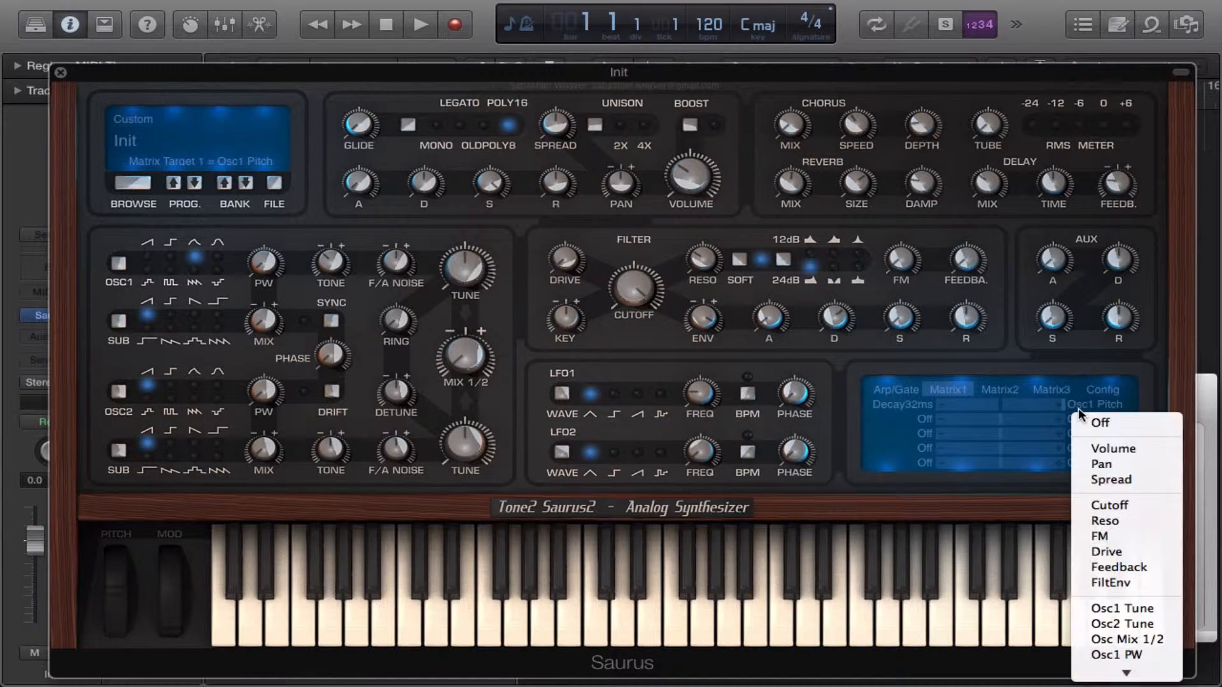
scroll(1020, 591, down, 10)
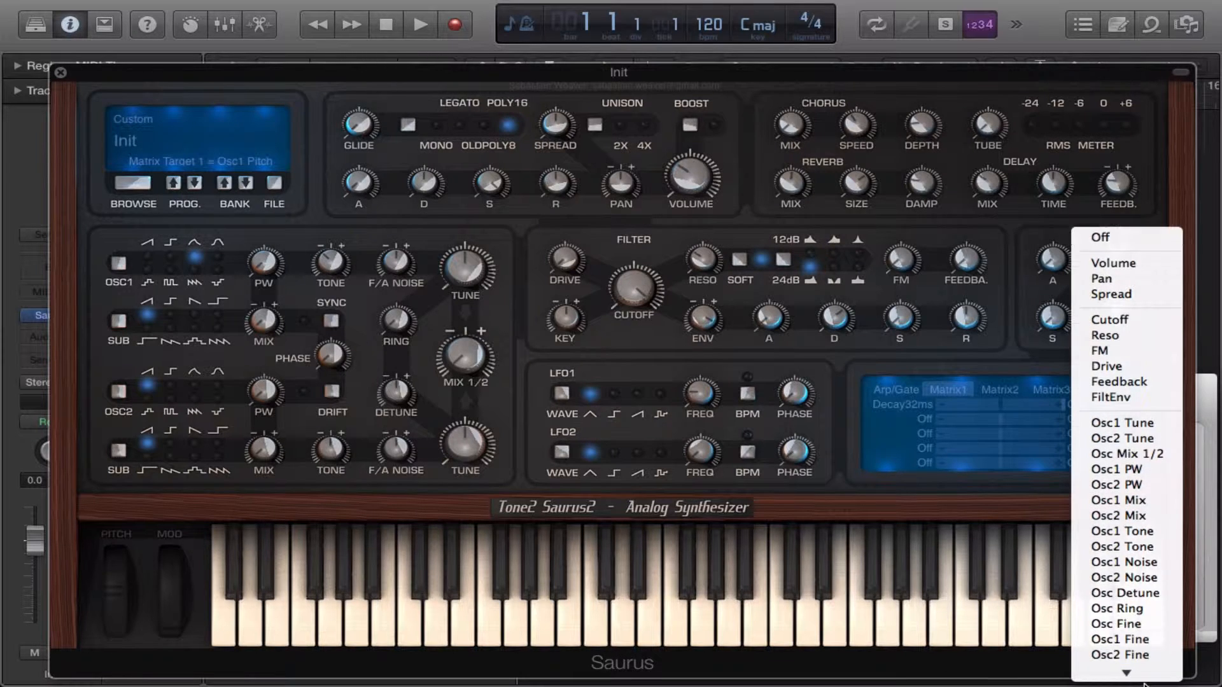
click(921, 405)
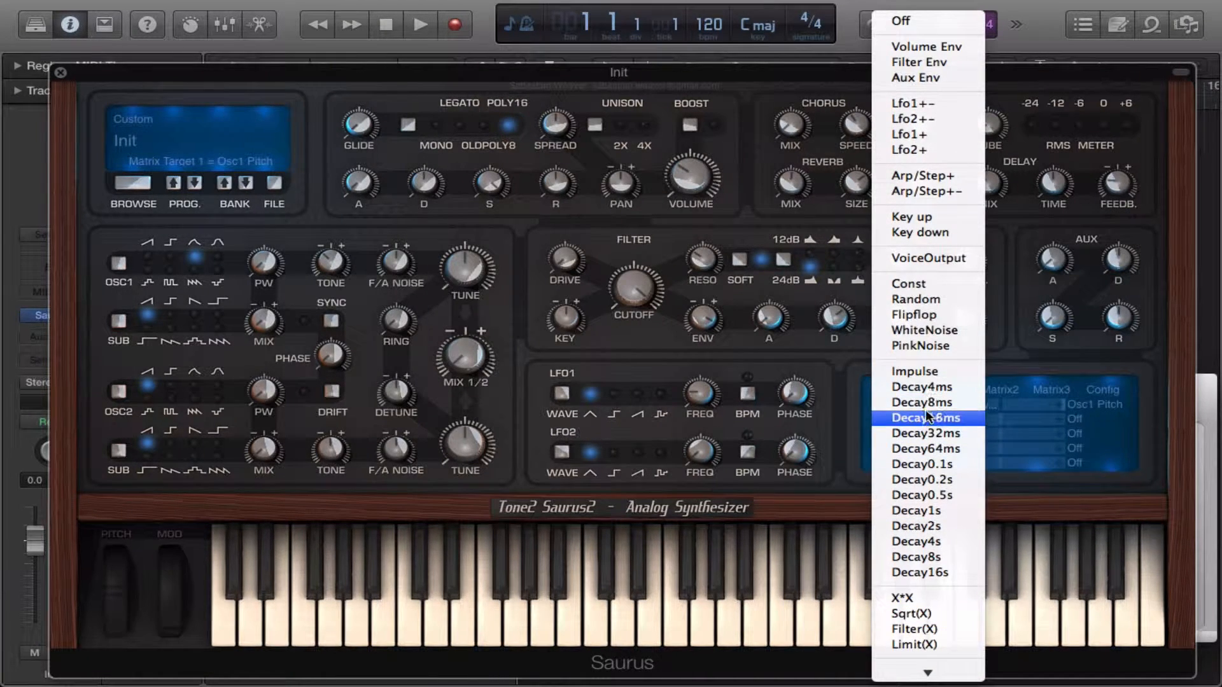
click(925, 410)
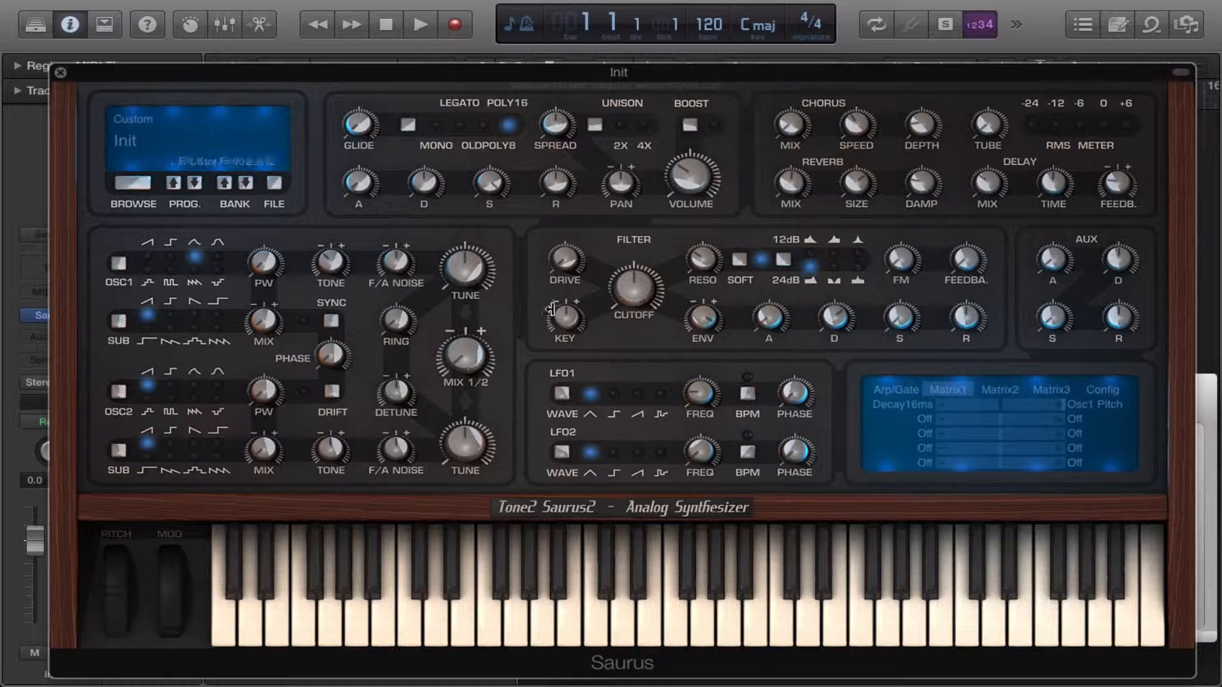
Step: Set the filter key follow to -73 and the filter type to 12 dB low-pass
drag(560, 319, 566, 384)
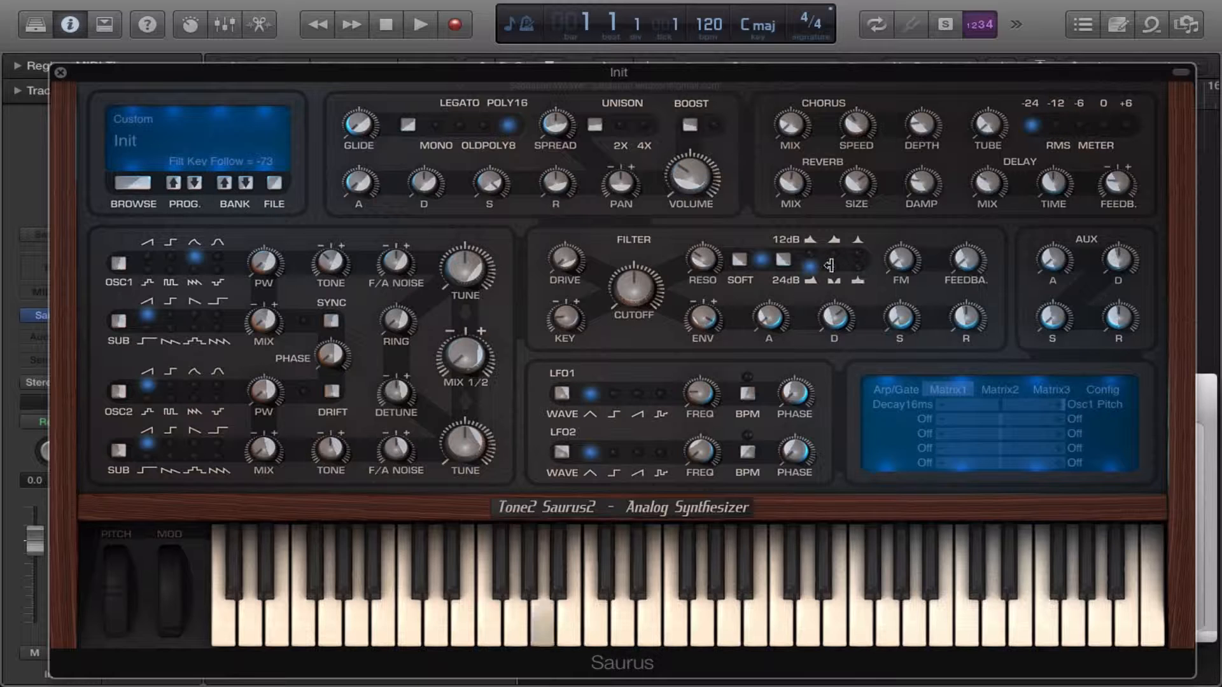
click(803, 255)
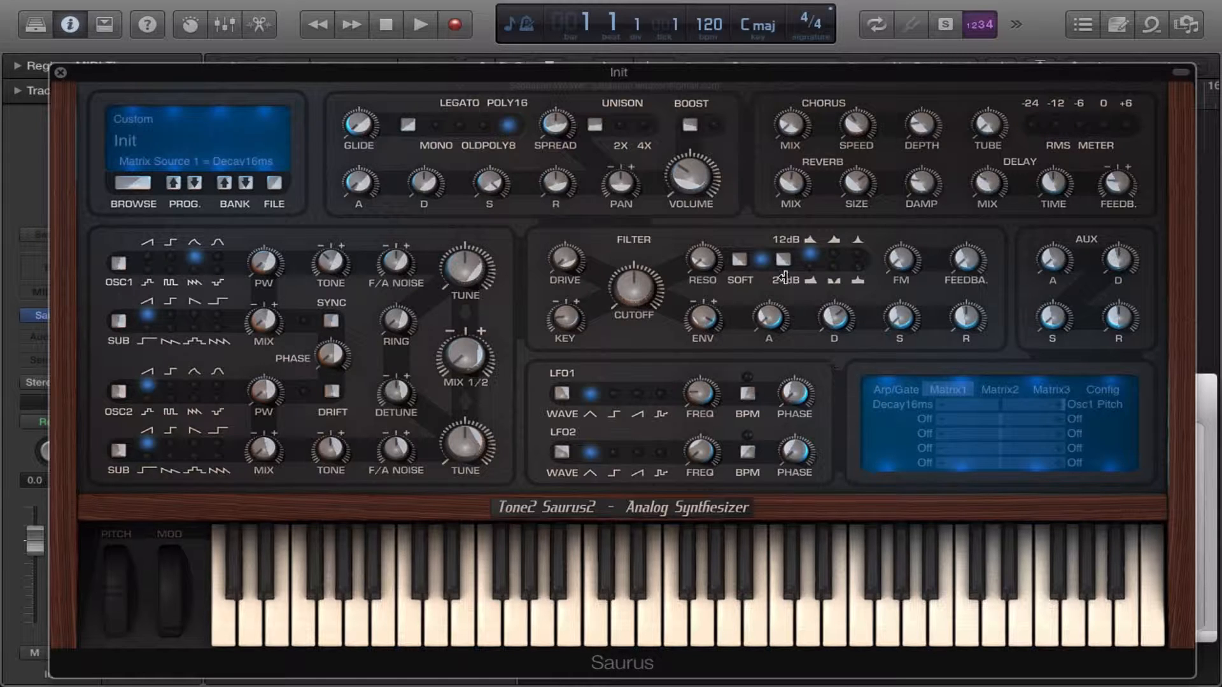
Step: Set the first matrix slot's source to Sine 1/16Hz
click(903, 404)
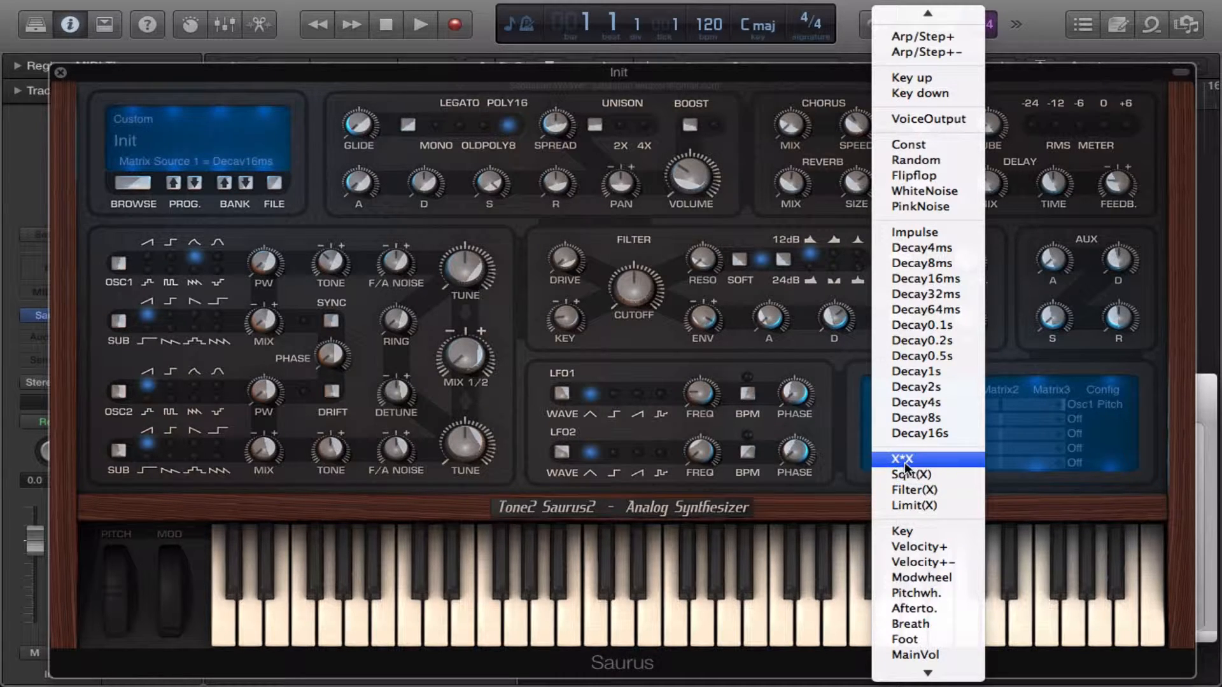
mouse_move(900, 685)
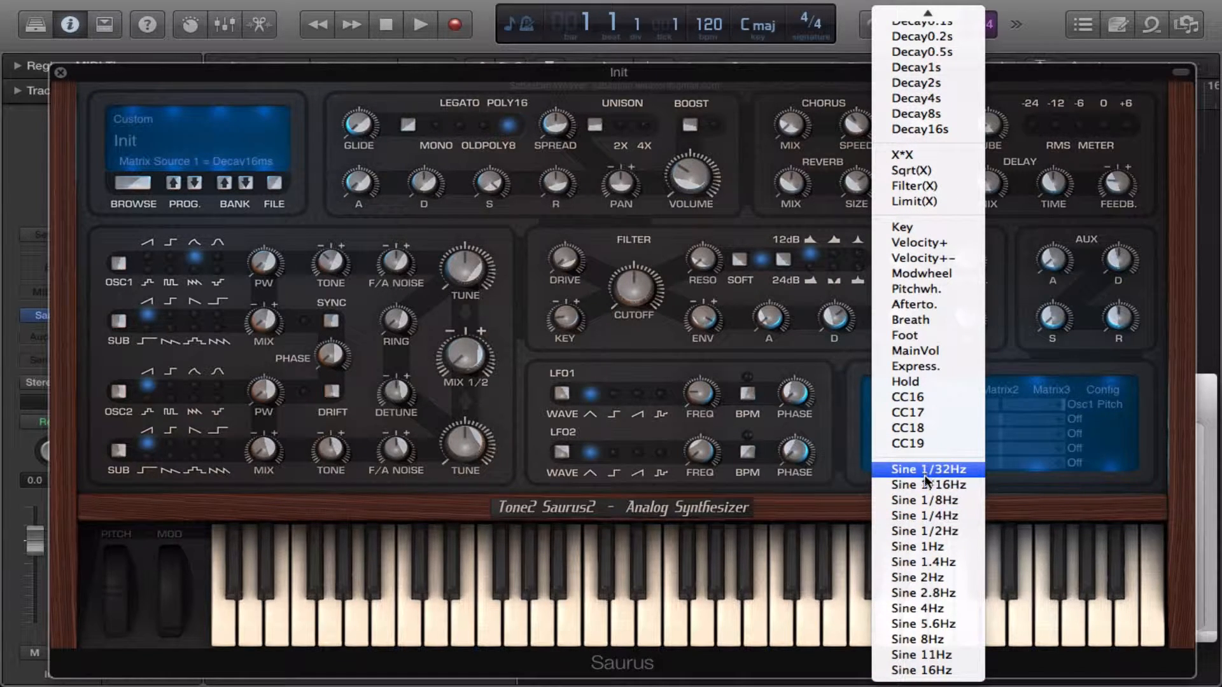
click(923, 484)
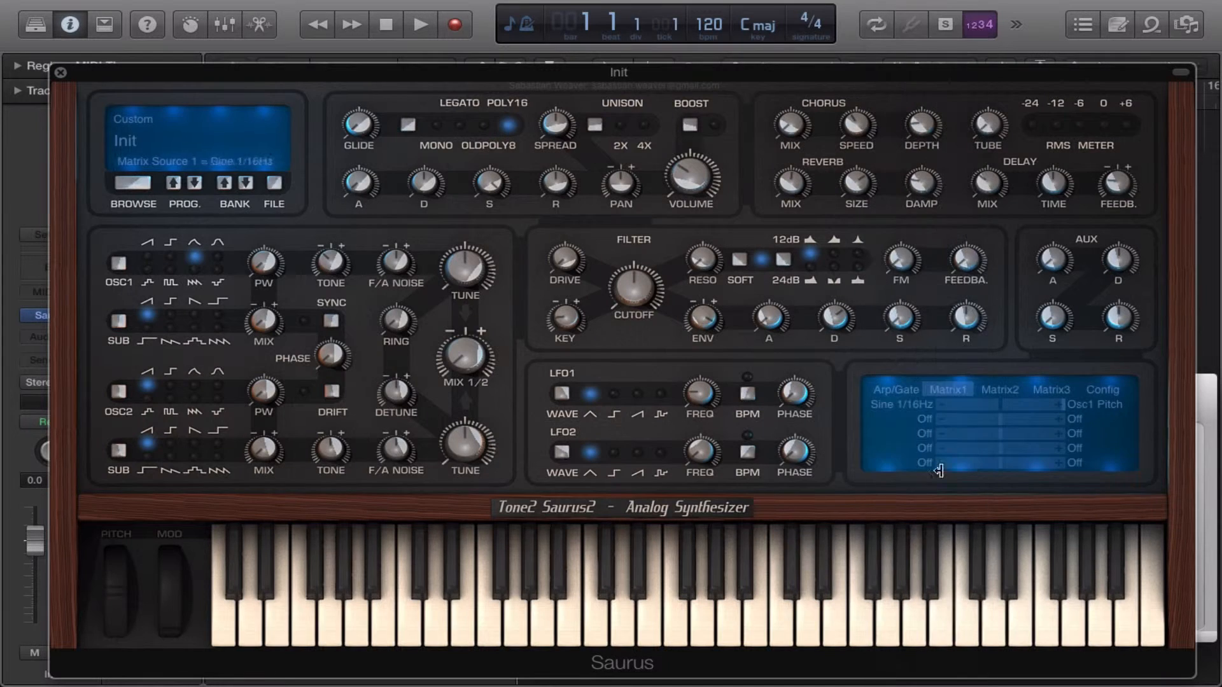
Step: Set the first matrix slot's target to Cutoff and its source to Sine 16Hz
click(922, 434)
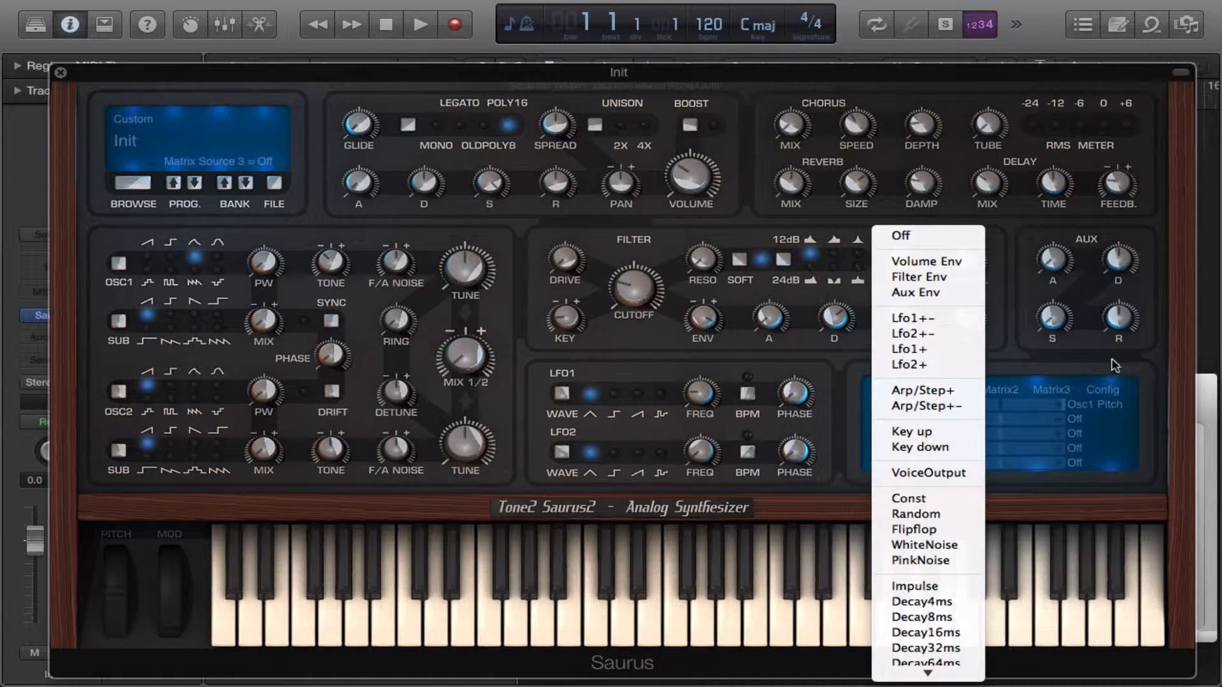
click(1113, 399)
click(1113, 401)
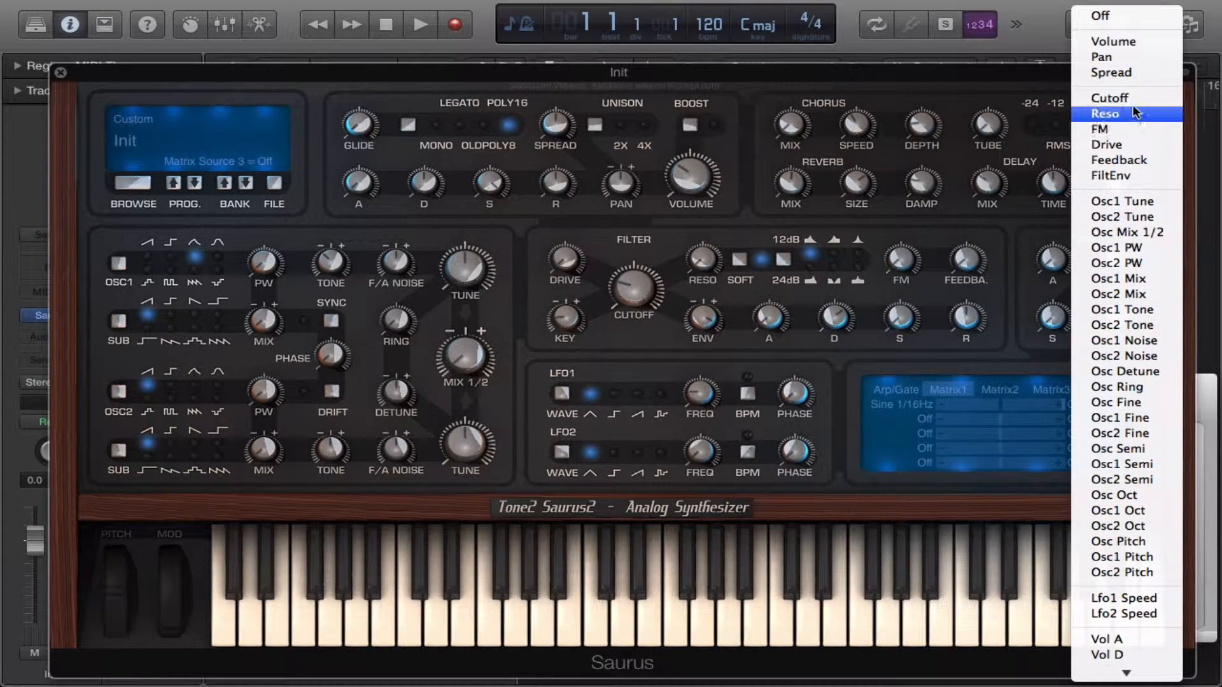
click(1127, 98)
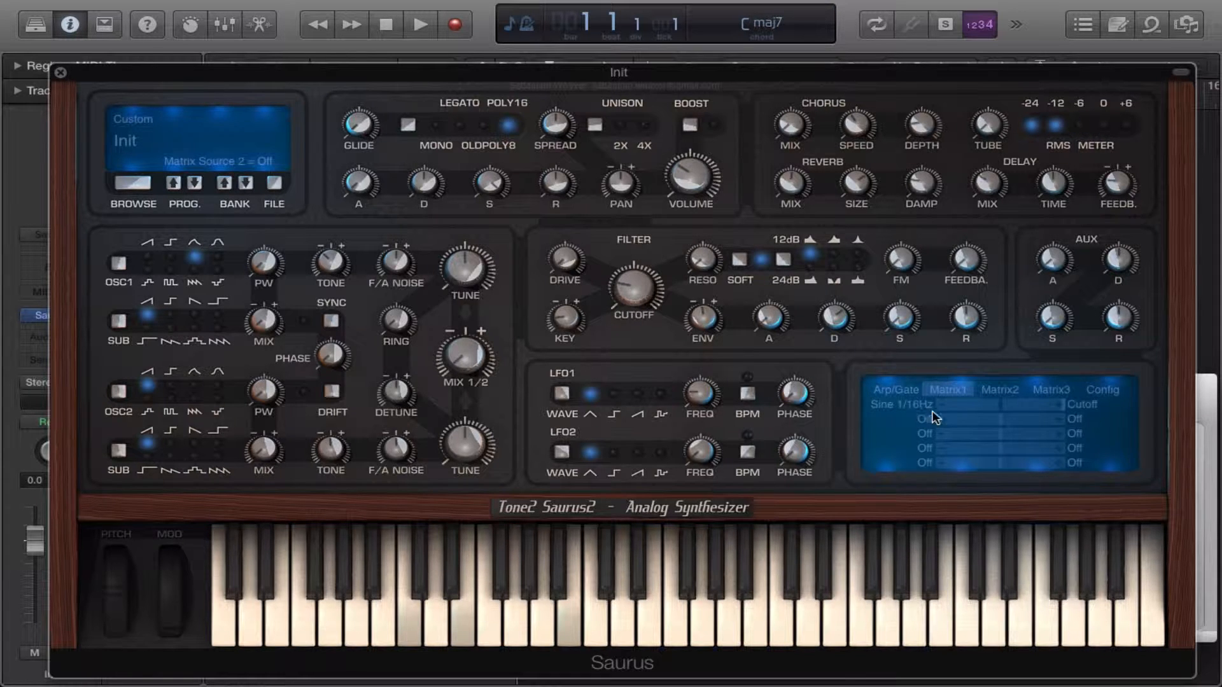
click(901, 405)
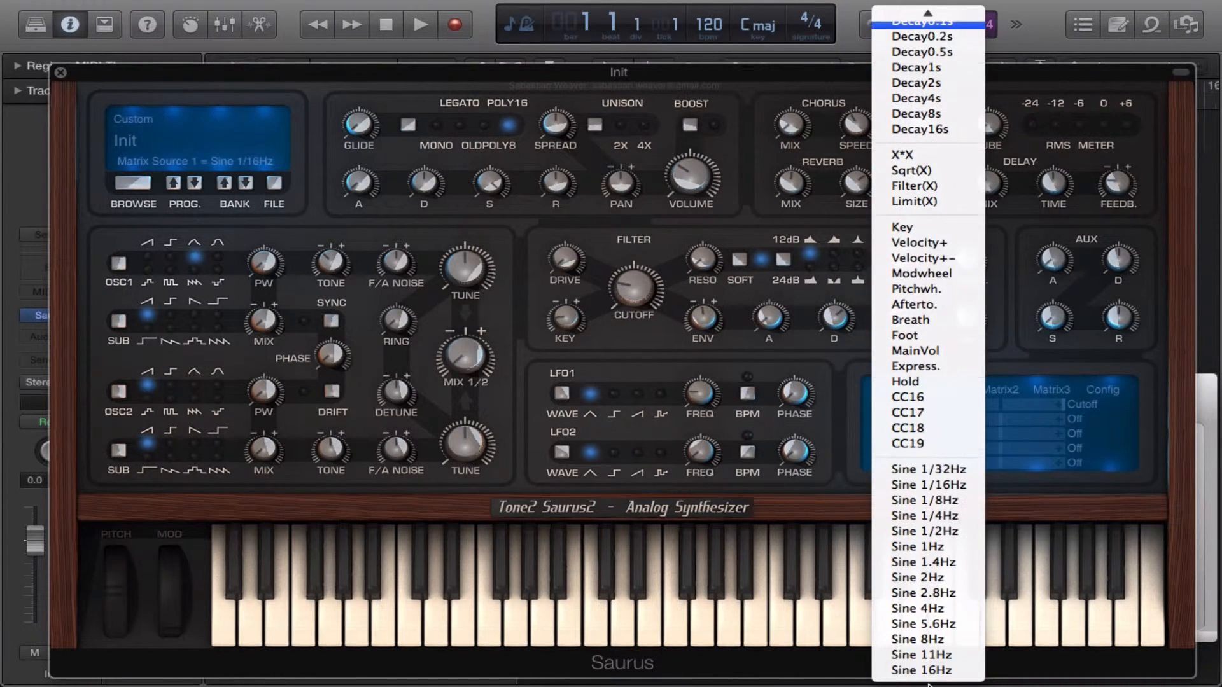
click(931, 671)
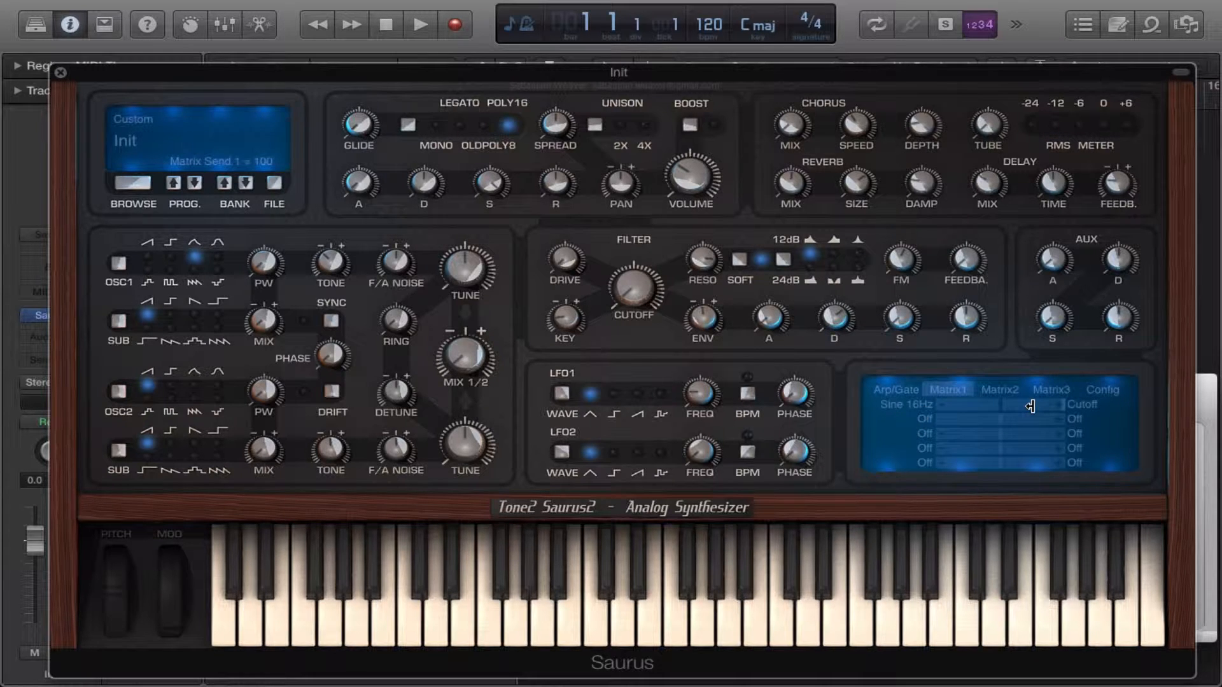
Step: Clear the first matrix slot by setting both its source and its target to Off
click(906, 405)
click(907, 414)
click(1090, 418)
click(1106, 441)
click(1097, 420)
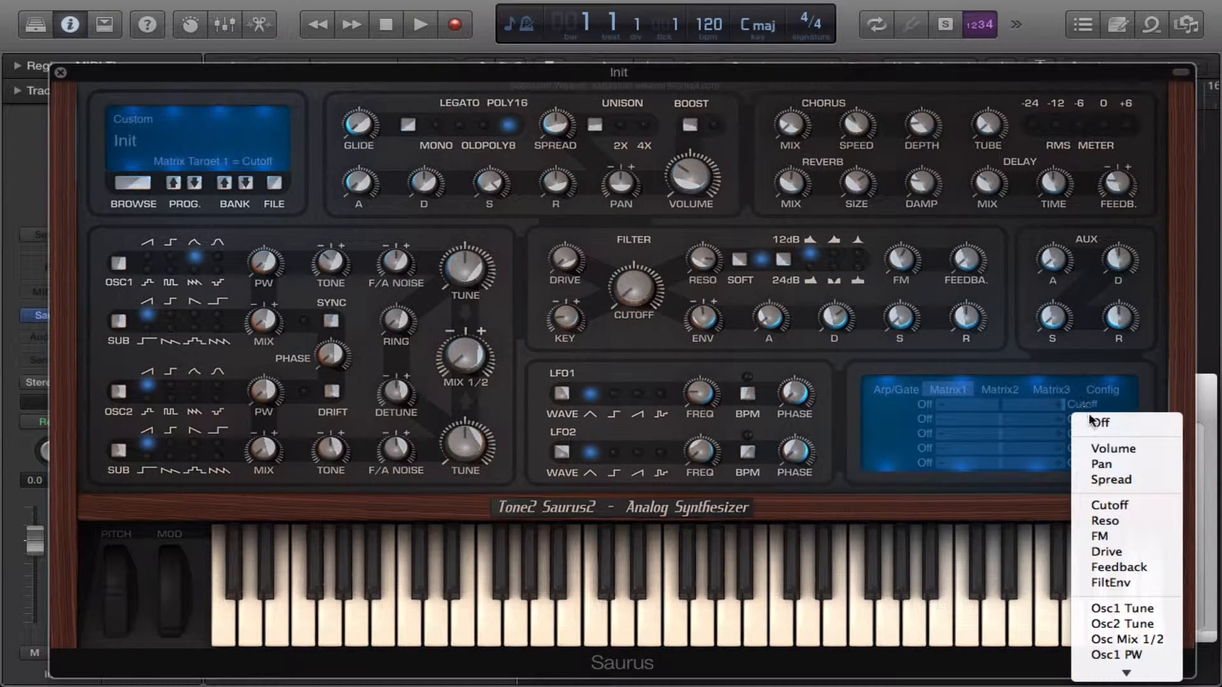
click(1097, 421)
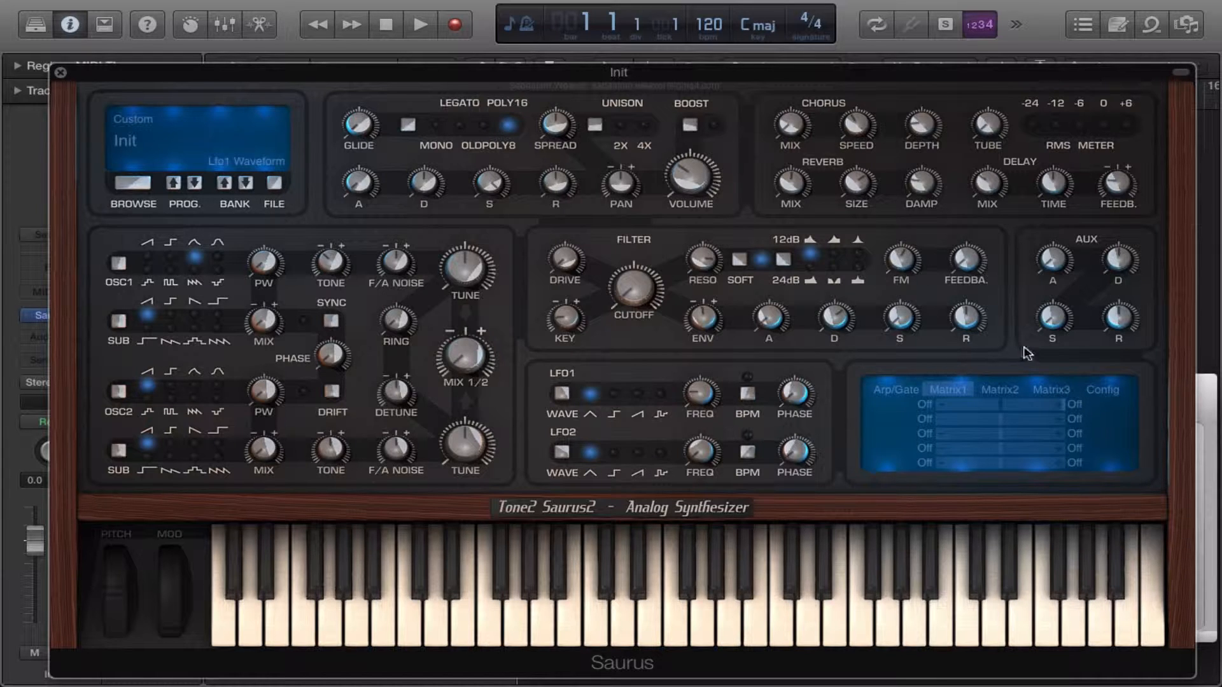
Step: Route Aux Env to Osc1 PW in the first matrix slot with a send amount of 40
click(936, 404)
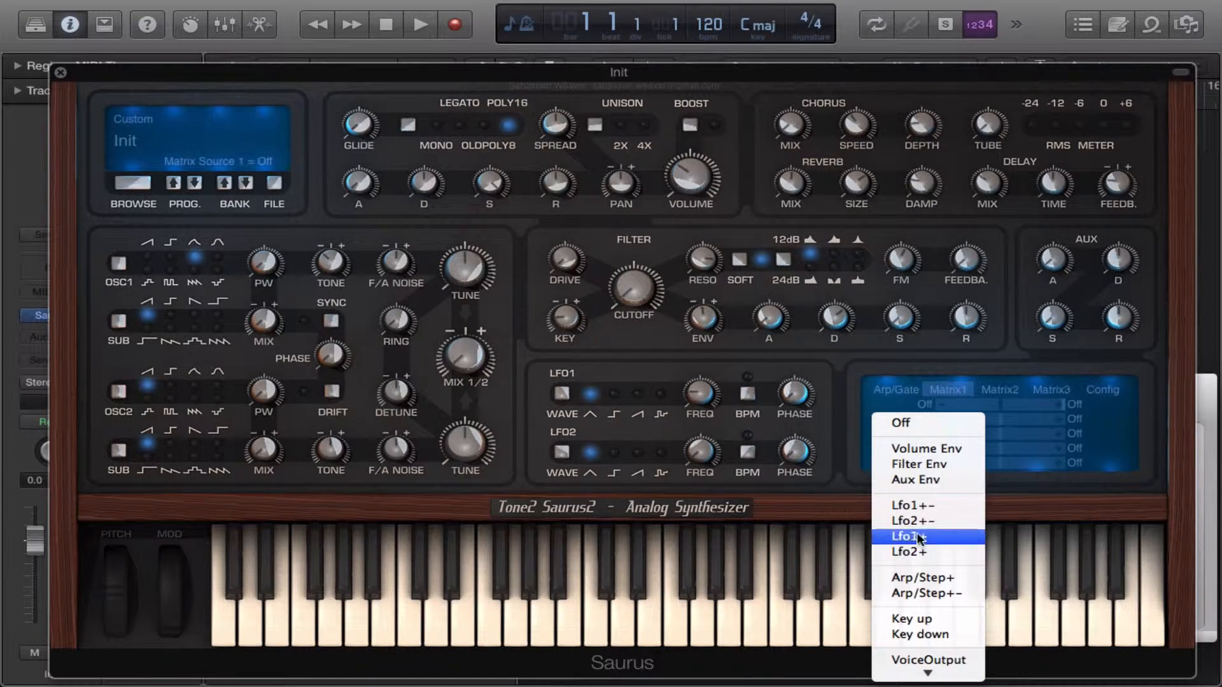
scroll(917, 611, down, 15)
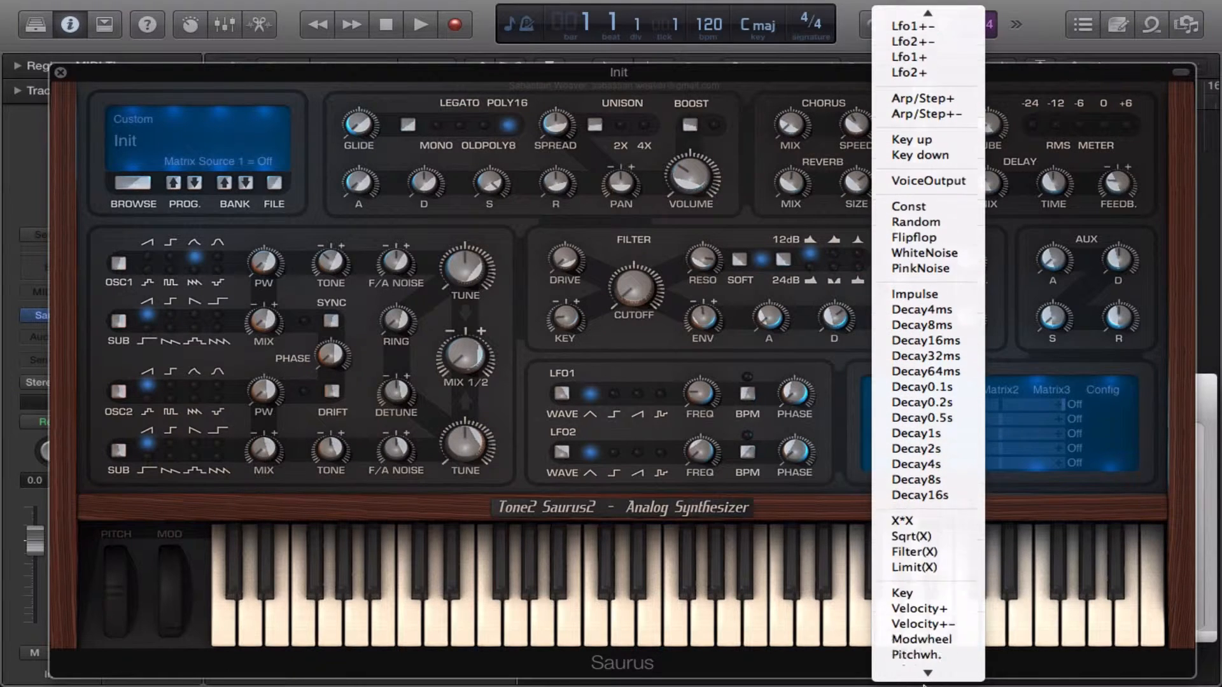
scroll(903, 598, down, 5)
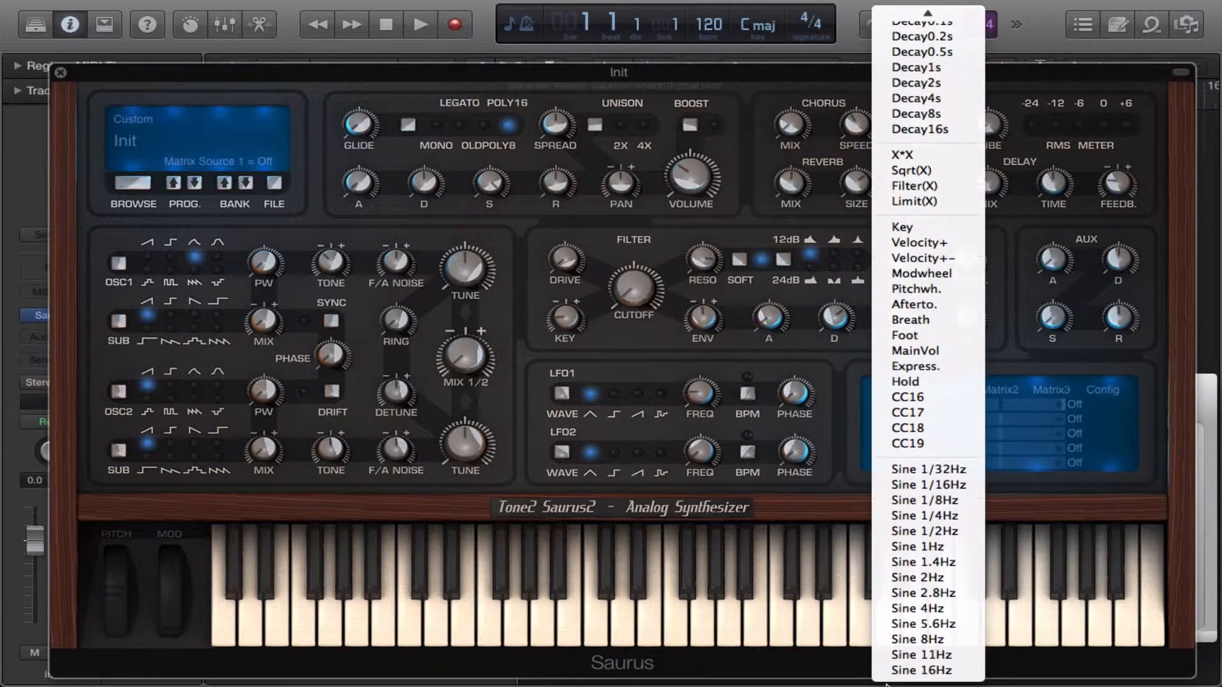
scroll(920, 85, up, 20)
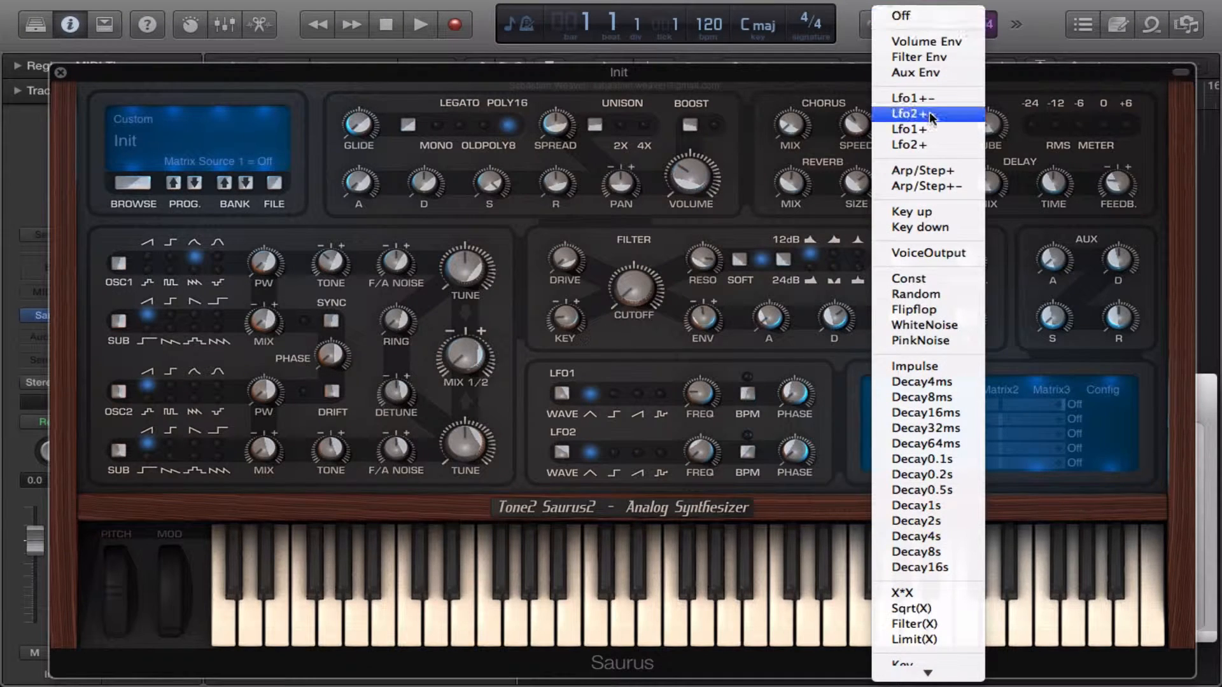
click(915, 71)
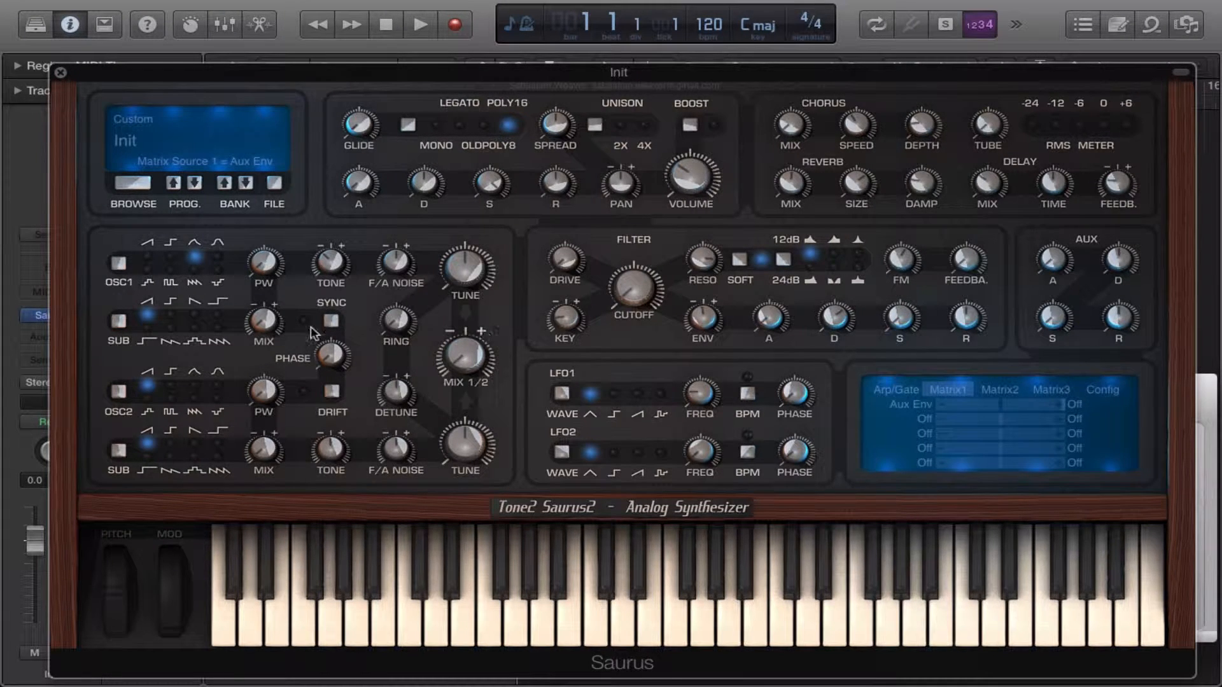
click(259, 263)
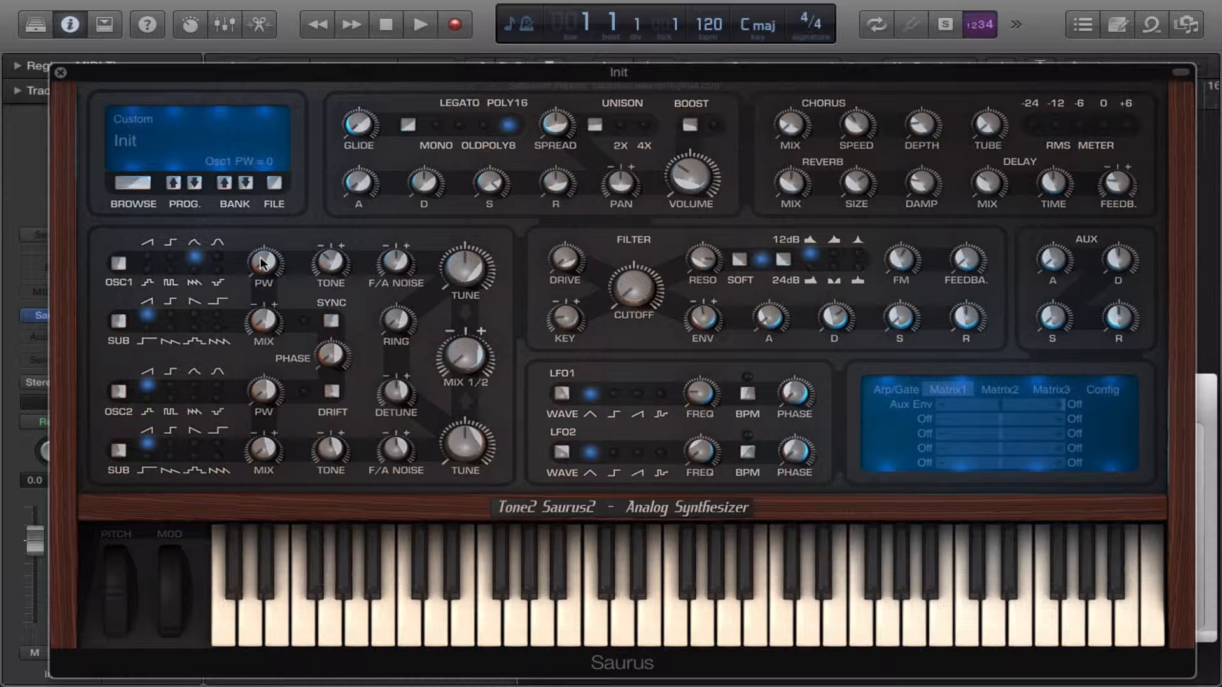
click(1078, 404)
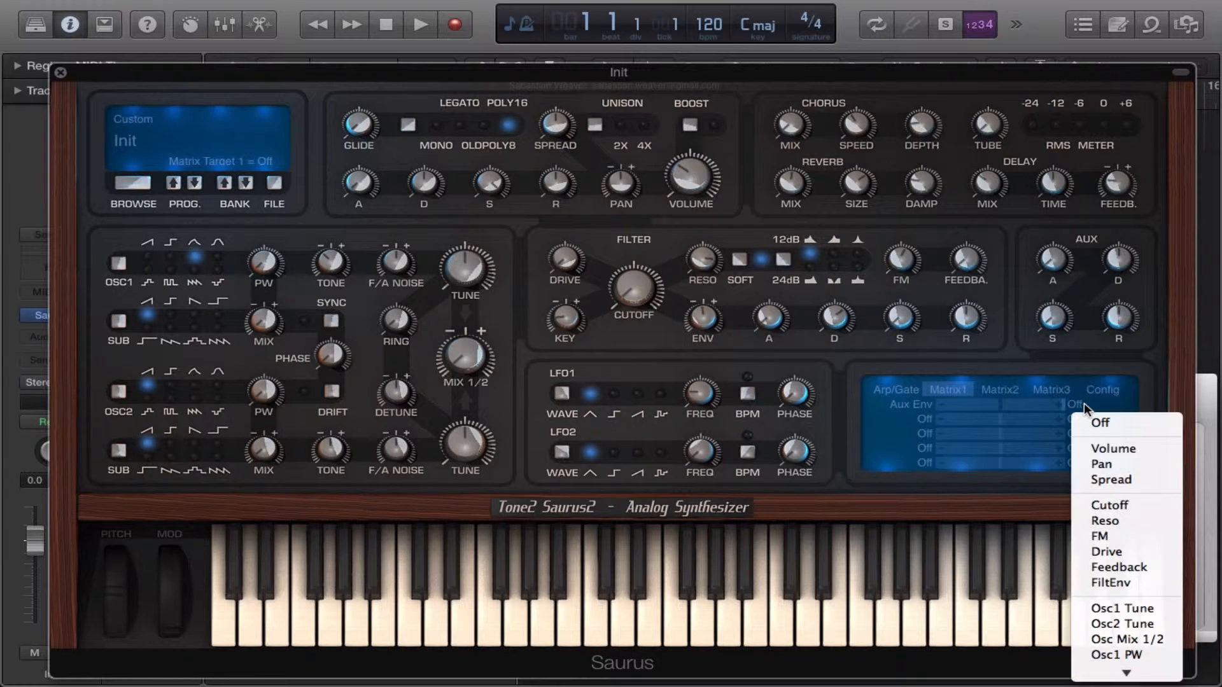
mouse_move(1116, 685)
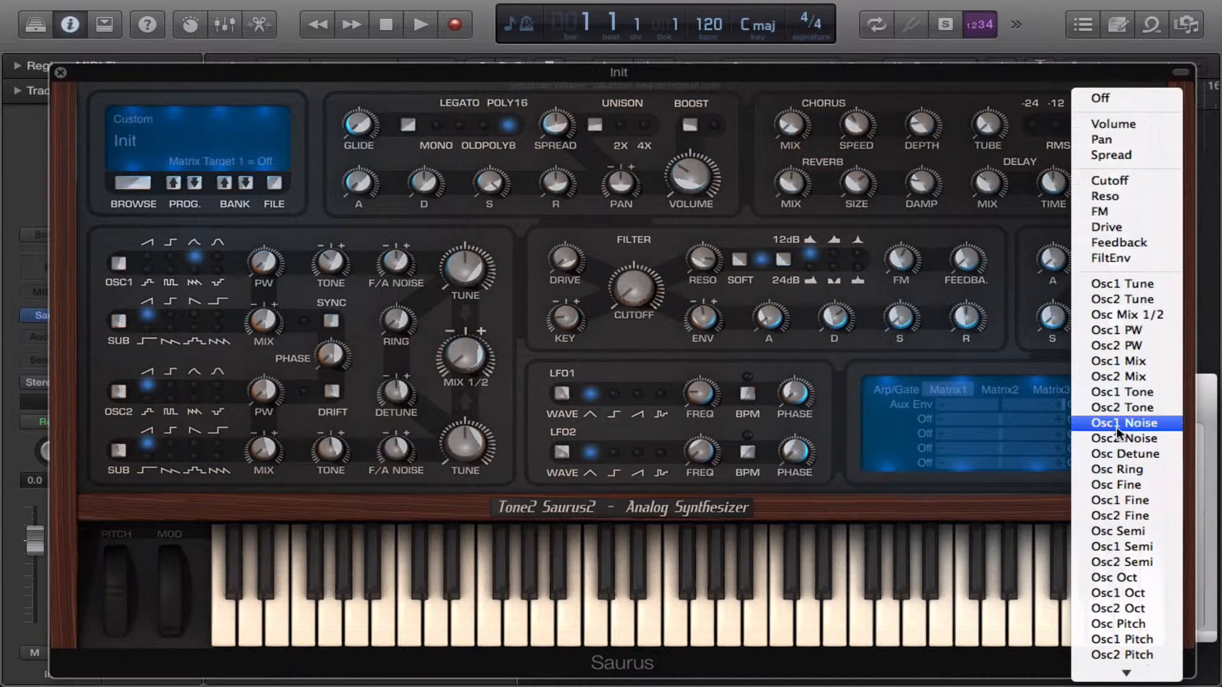
click(1113, 330)
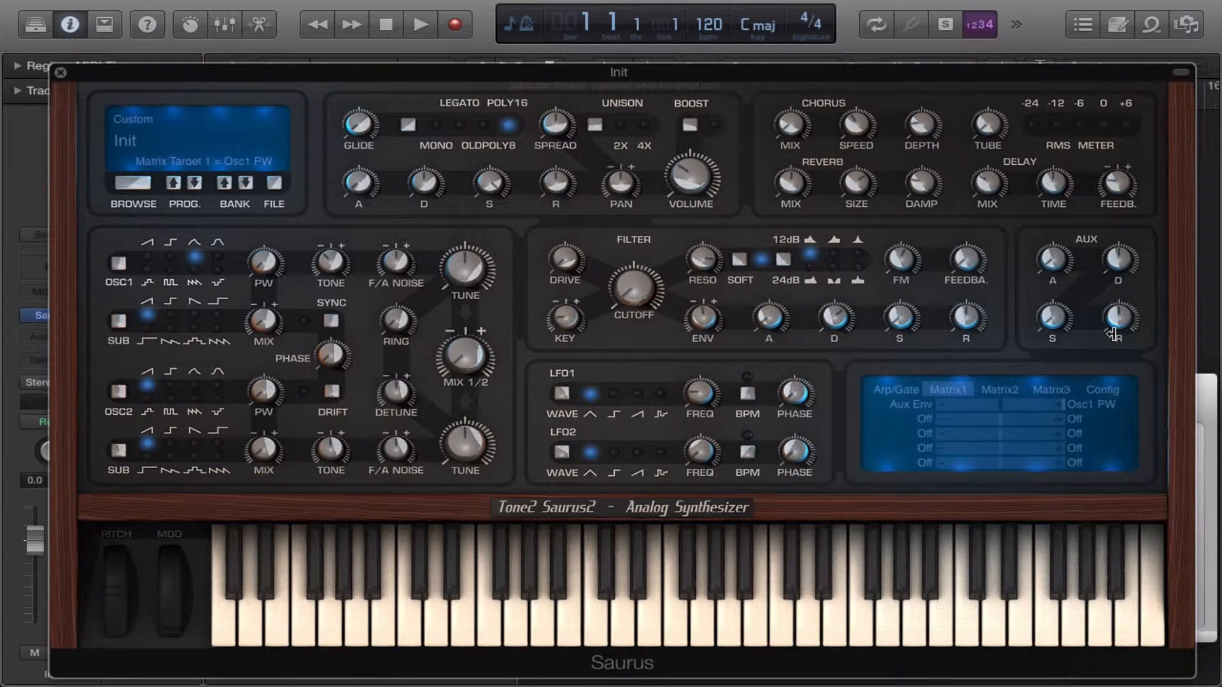
drag(1022, 404, 1034, 404)
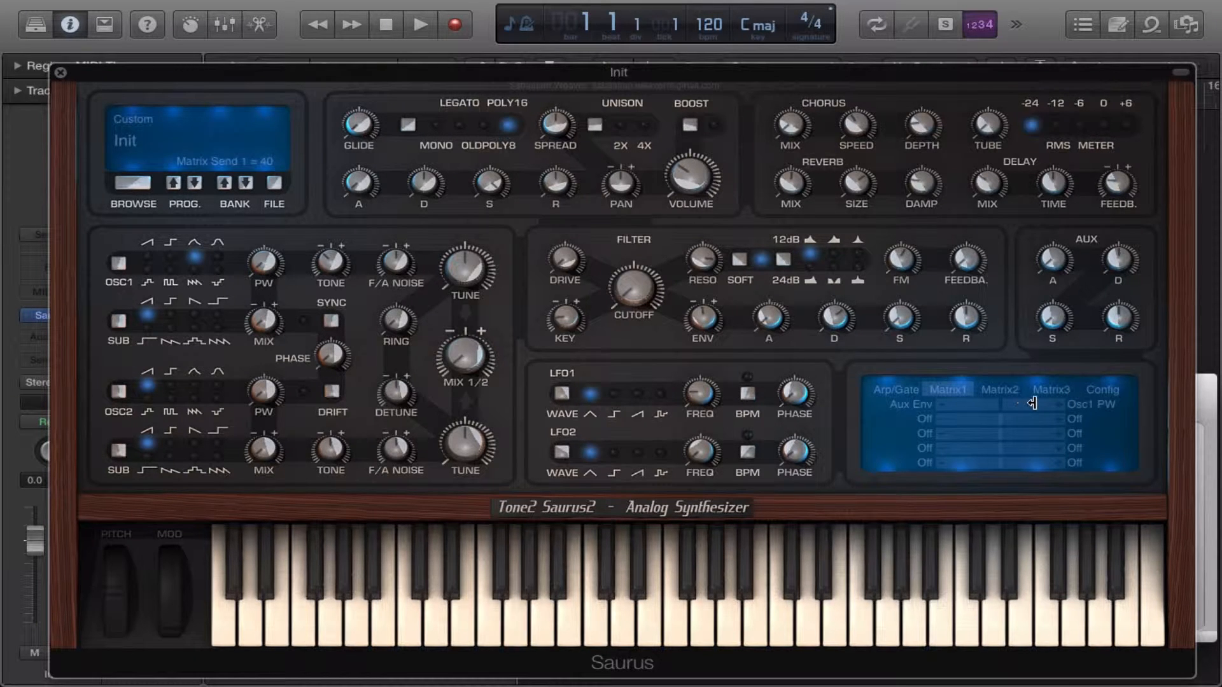
Step: Adjust the Aux envelope's attack, decay and release, and raise the first matrix slot's send amount
drag(1052, 235, 1052, 182)
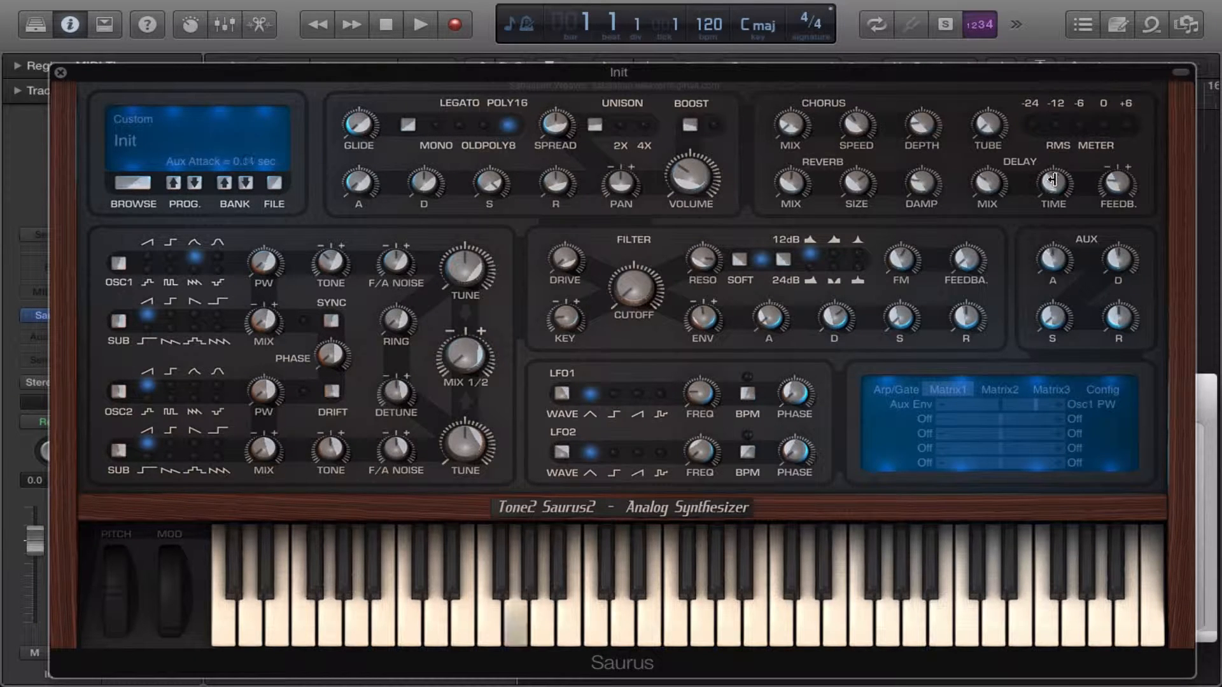
drag(1127, 271, 1127, 219)
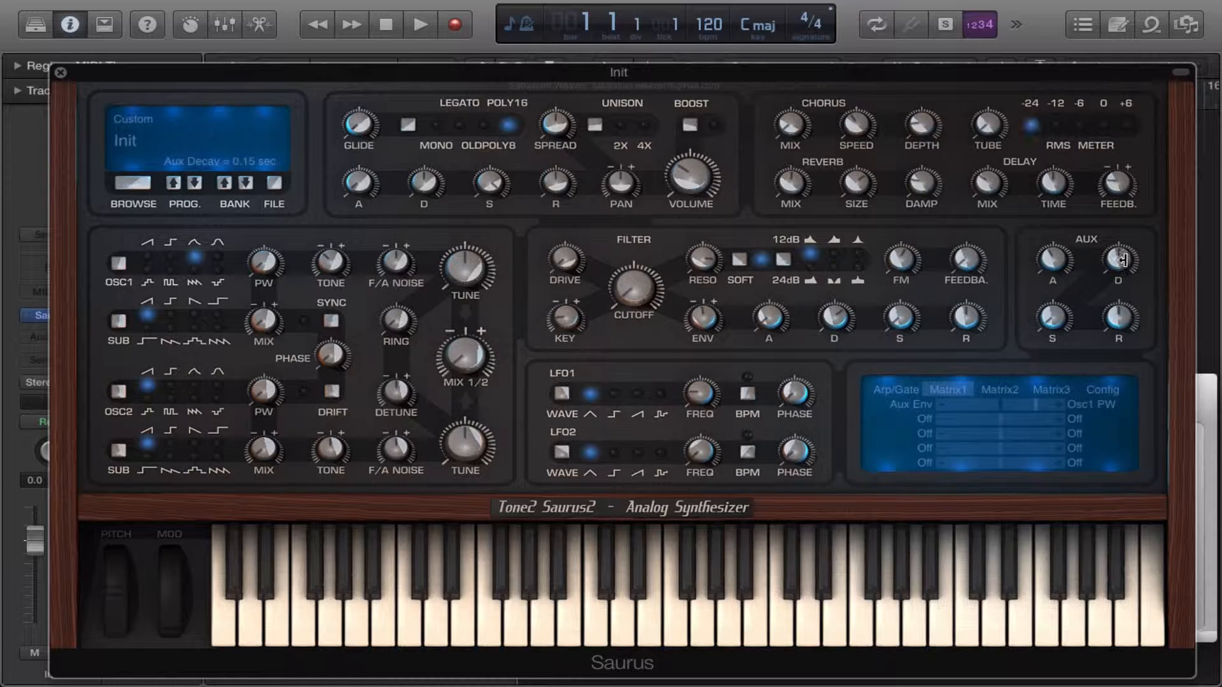
drag(1118, 319, 1099, 418)
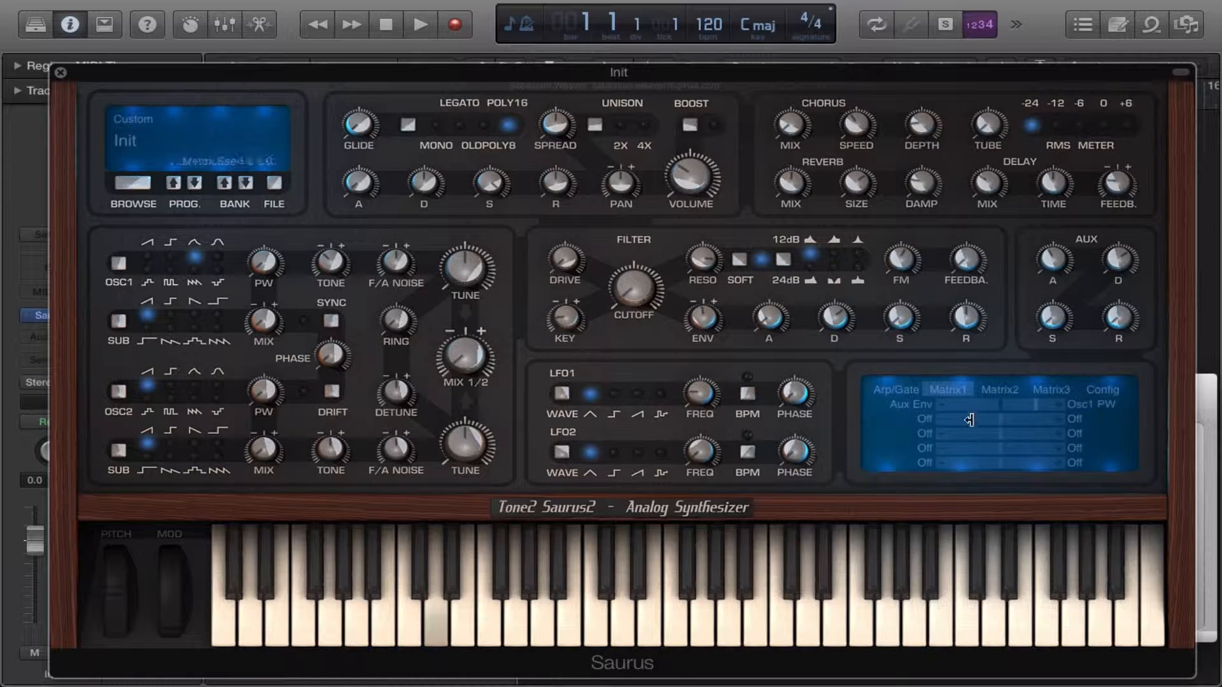
drag(1003, 406, 1016, 404)
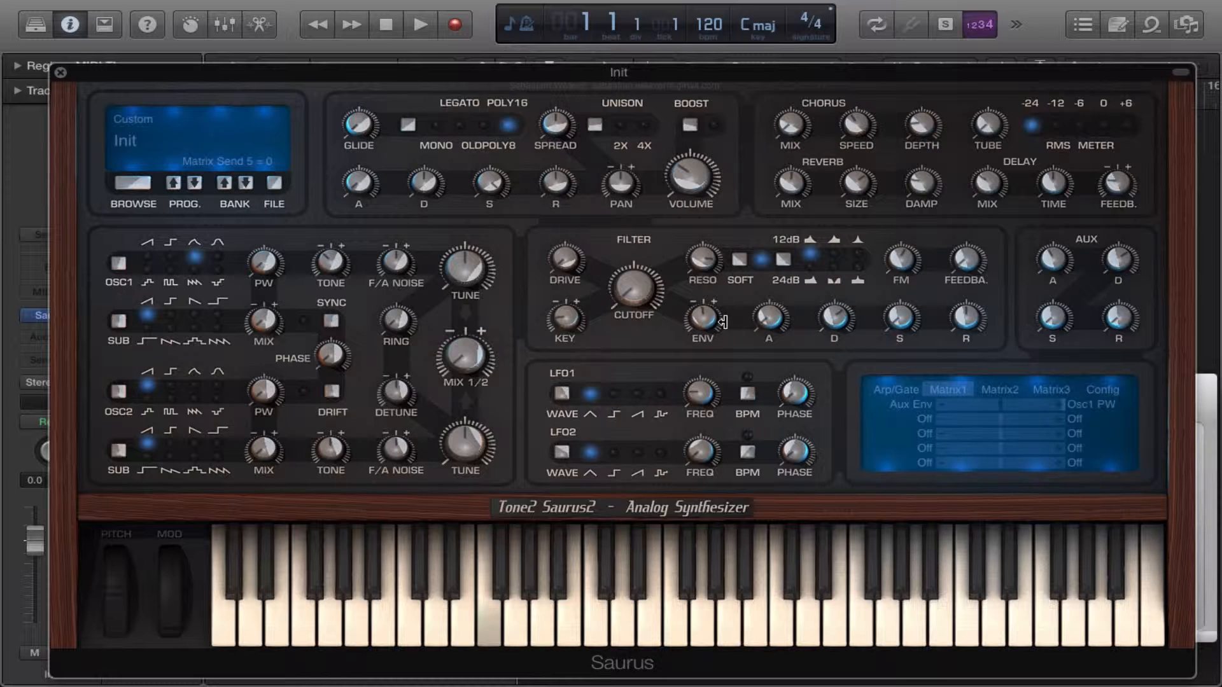
Step: Set the glide time to 26 and adjust the filter cutoff
drag(358, 122, 359, 84)
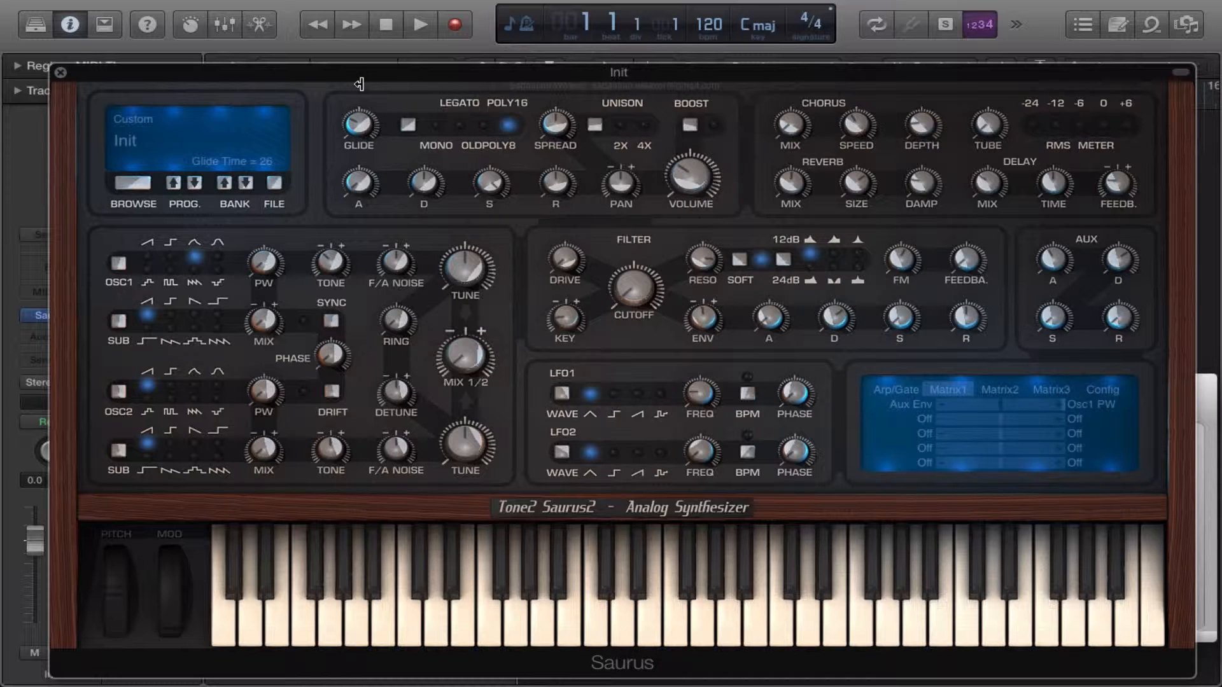
drag(634, 279, 633, 181)
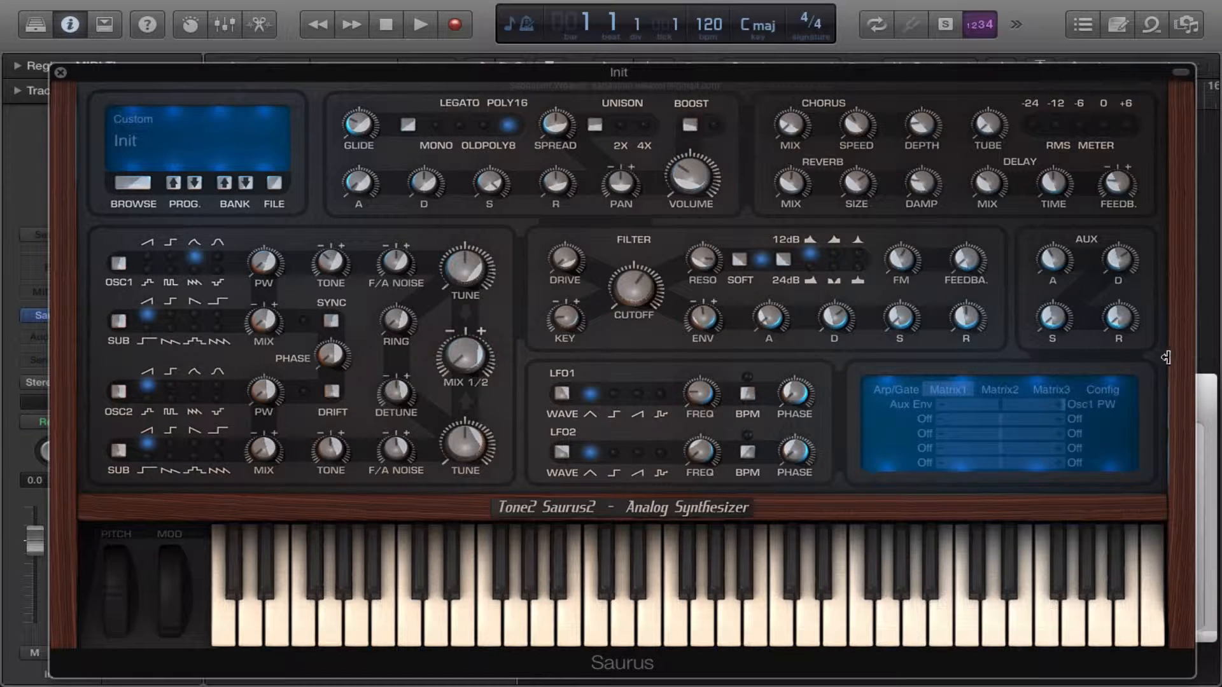
Step: Open the synth's configuration page and try the Light drift and Medium drift tuning options
click(1111, 407)
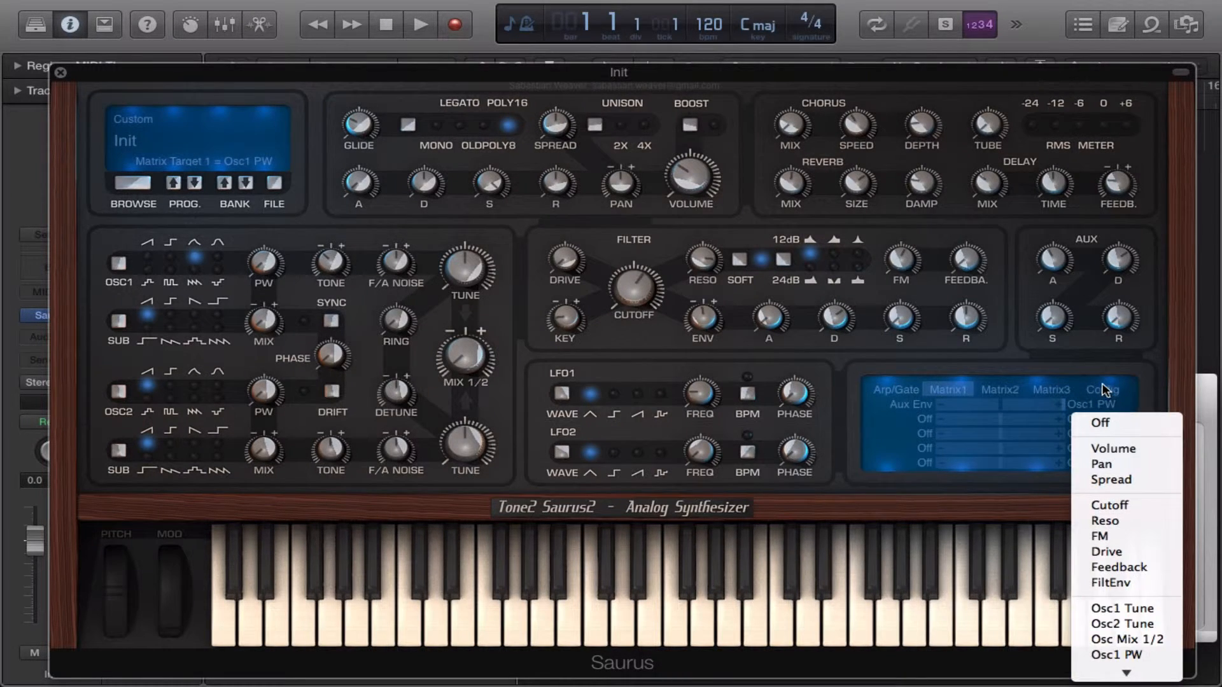
click(1104, 389)
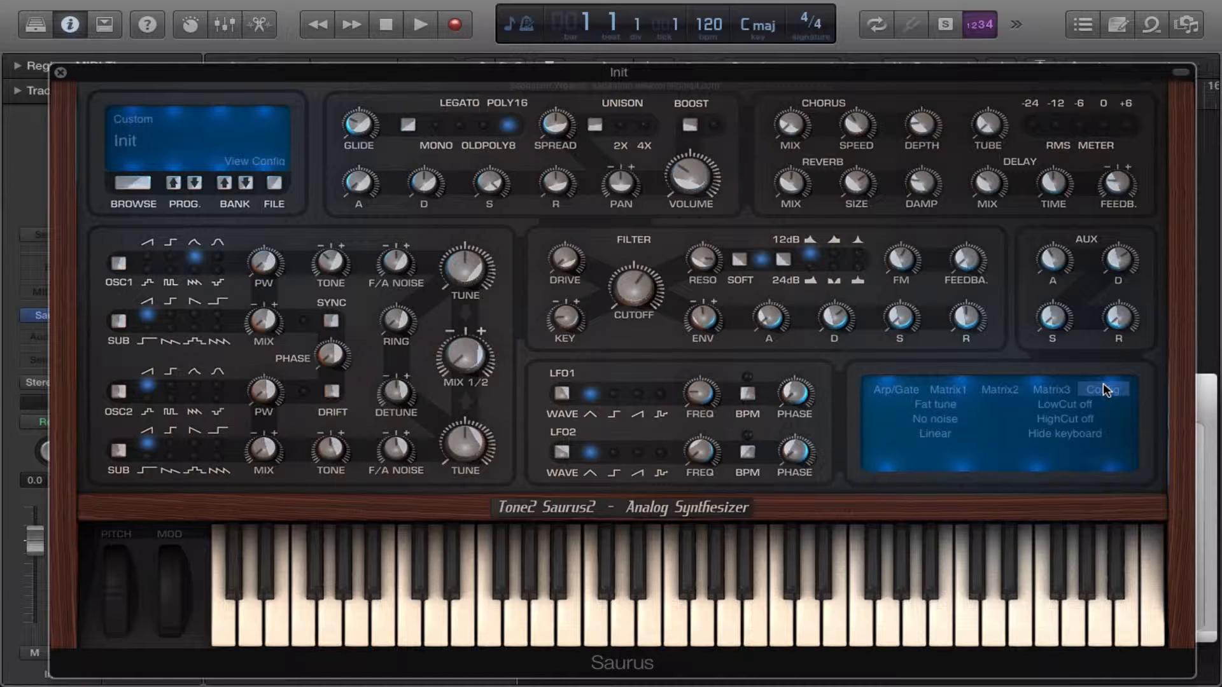
click(943, 403)
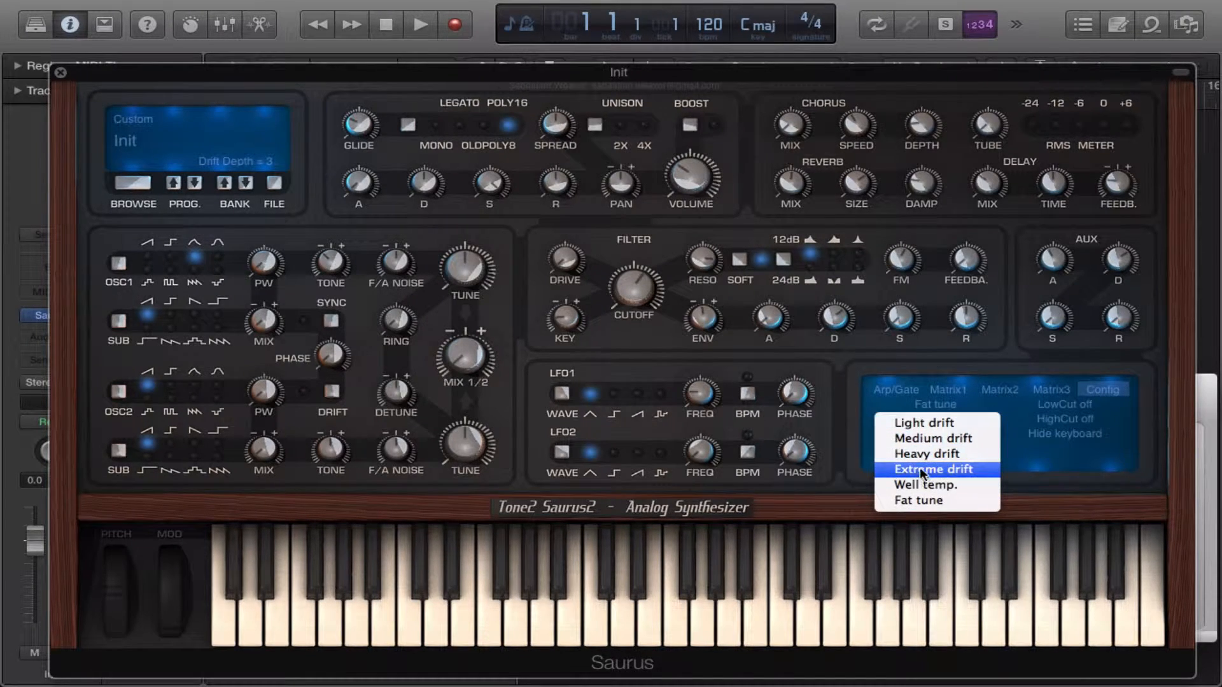
click(927, 423)
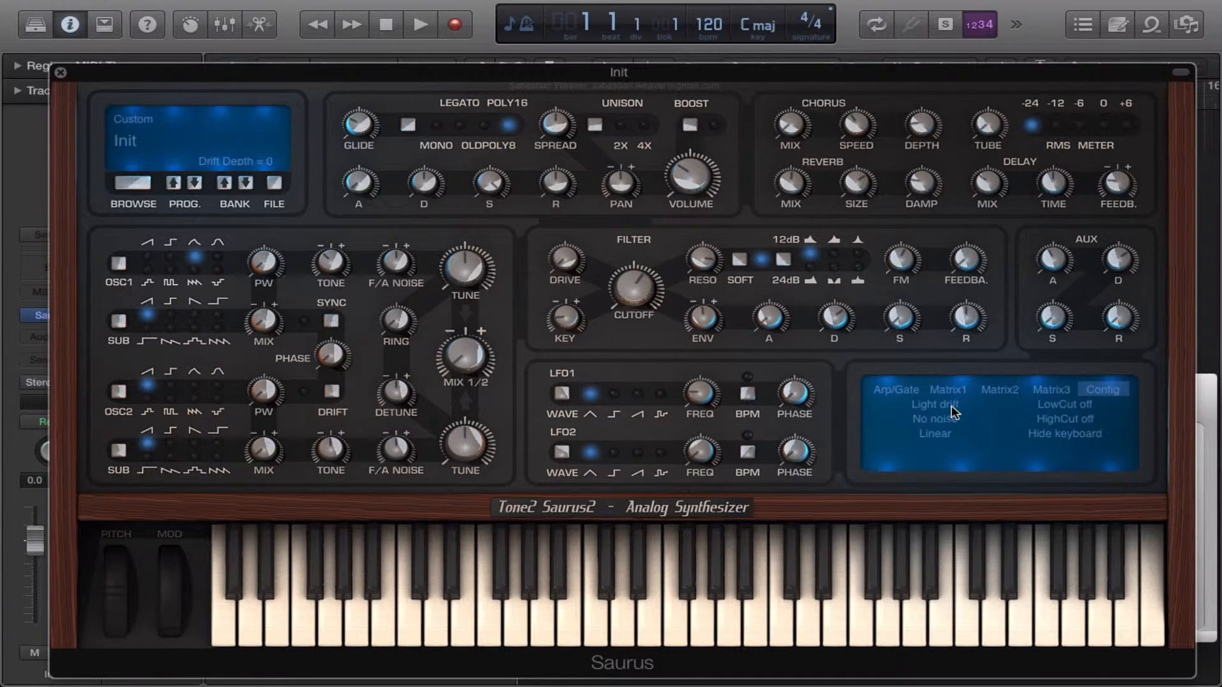
click(952, 411)
click(954, 439)
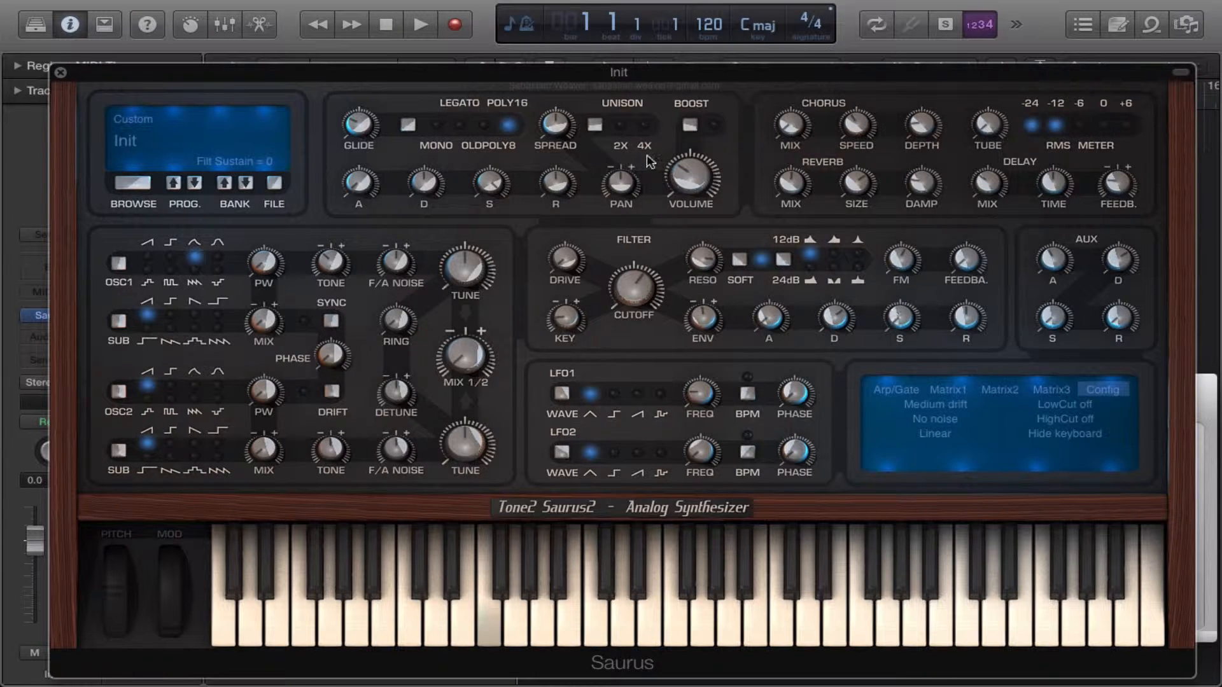
Step: Enable 2X unison and raise the tuning drift through Heavy drift to Extreme drift
click(621, 125)
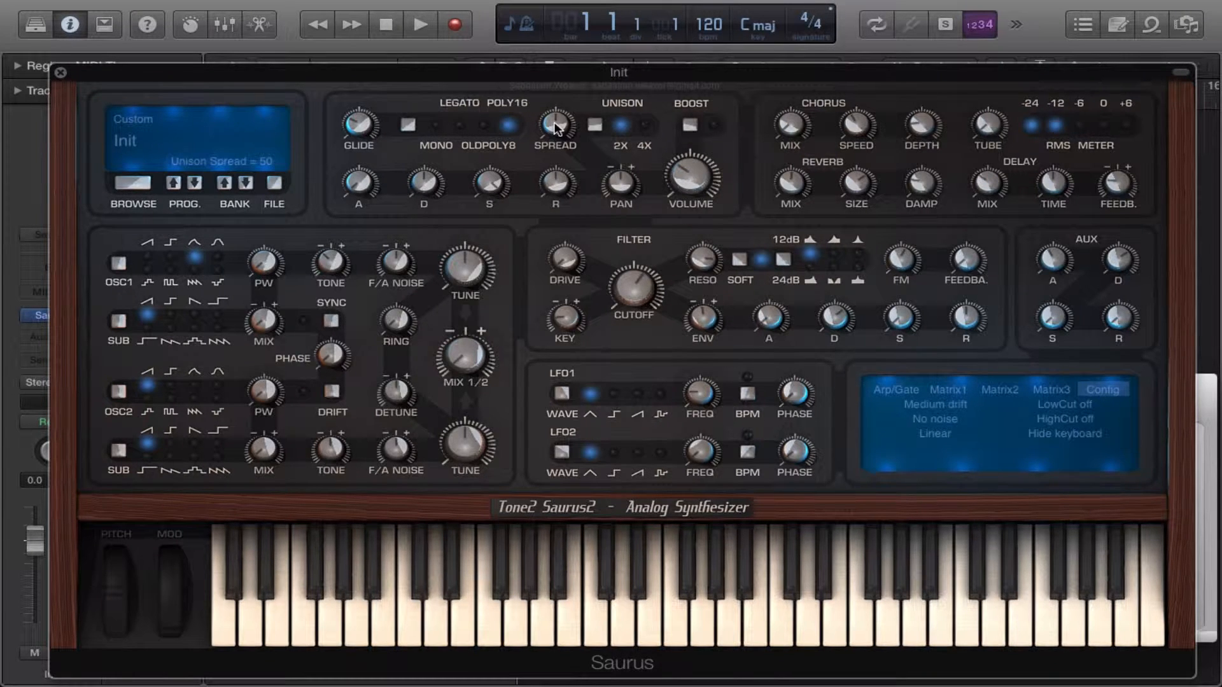
click(935, 405)
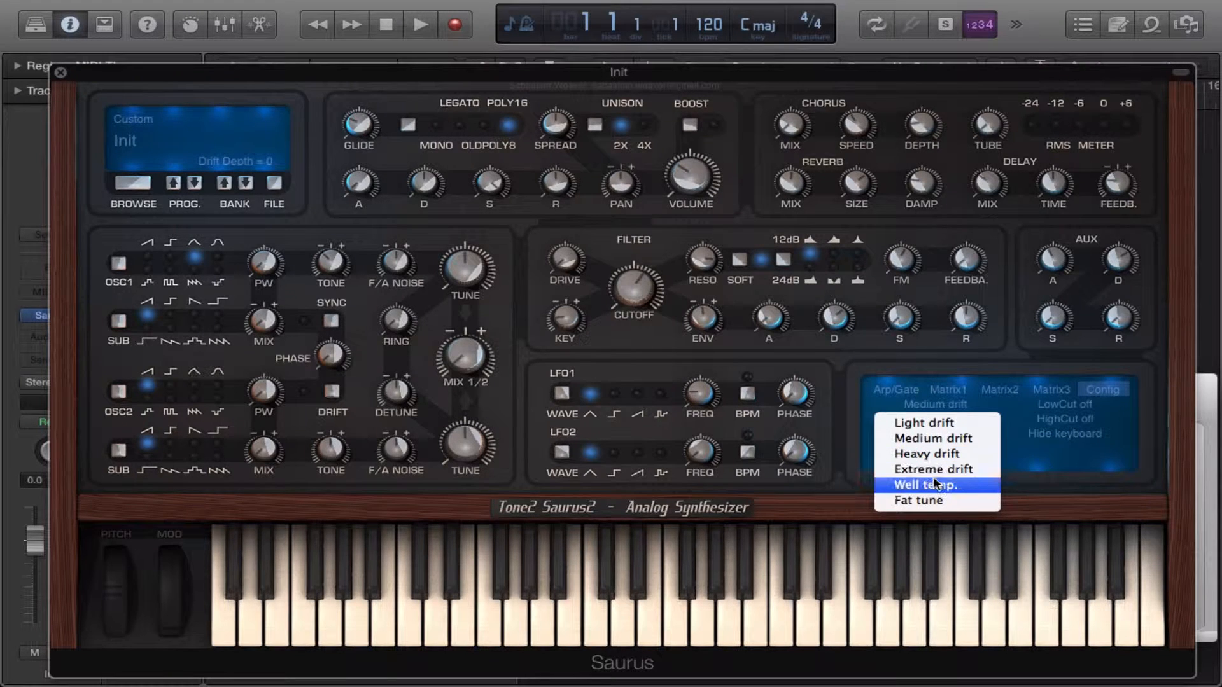
click(926, 454)
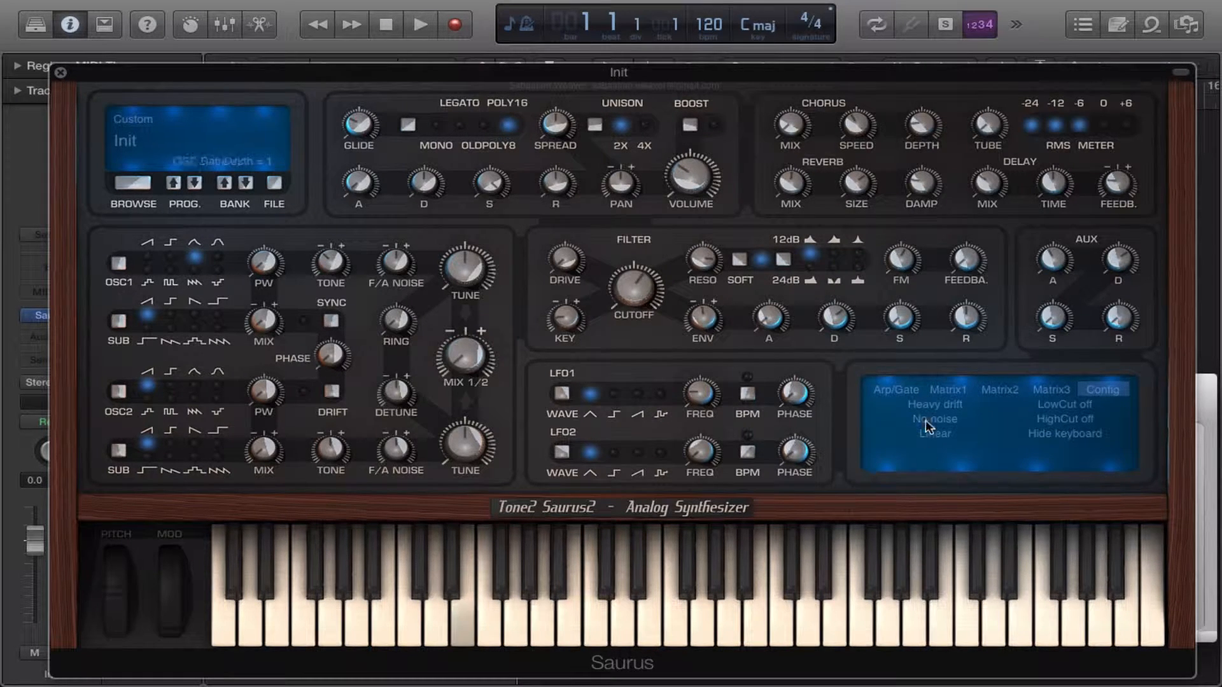
click(933, 405)
click(936, 468)
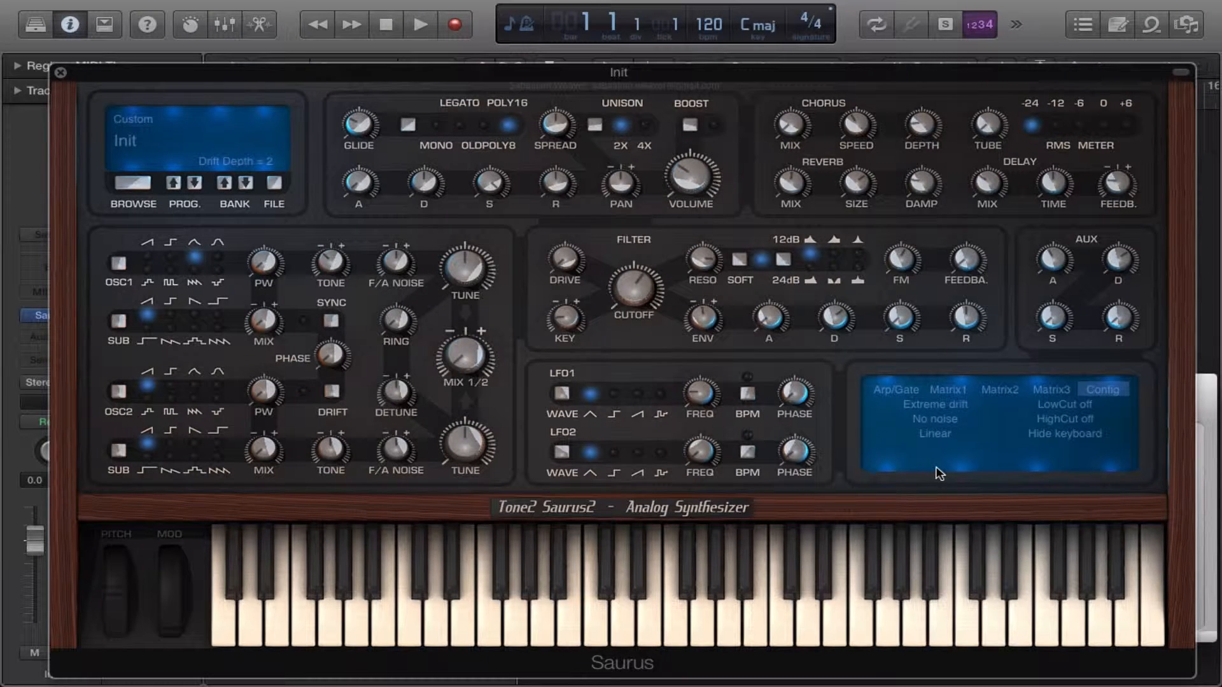
Step: Try the Heavy noise option, restore No noise, and switch the tuning from Extreme drift to Well temp
click(935, 418)
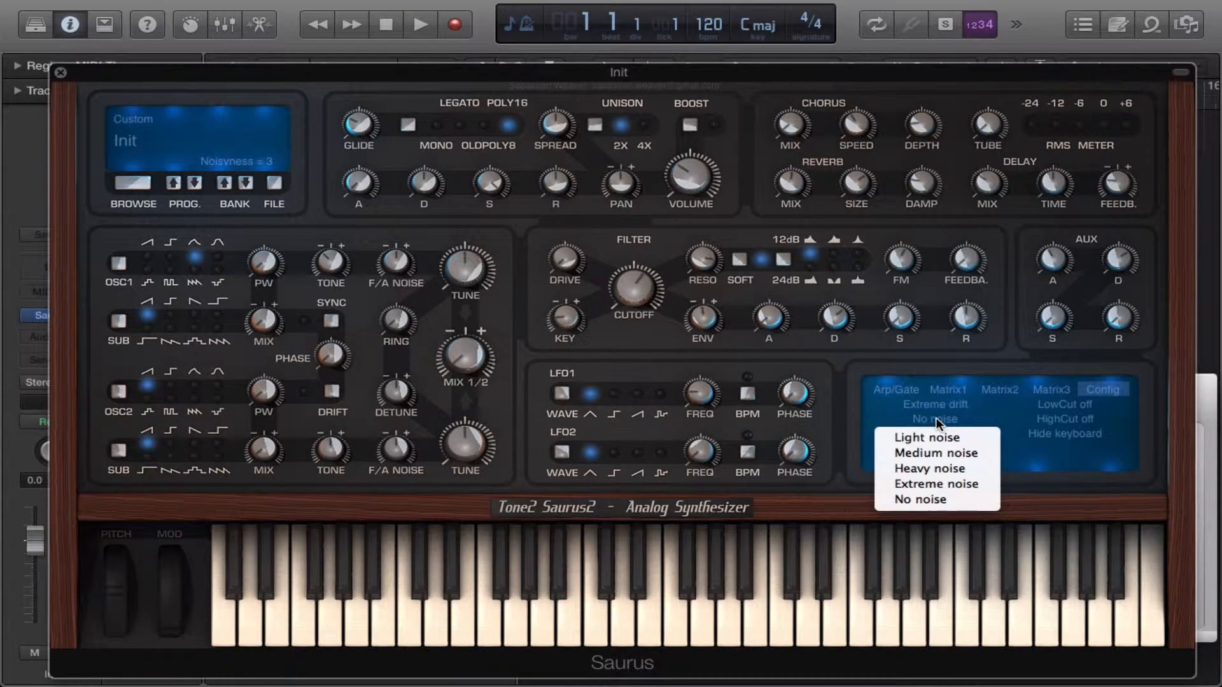
click(930, 469)
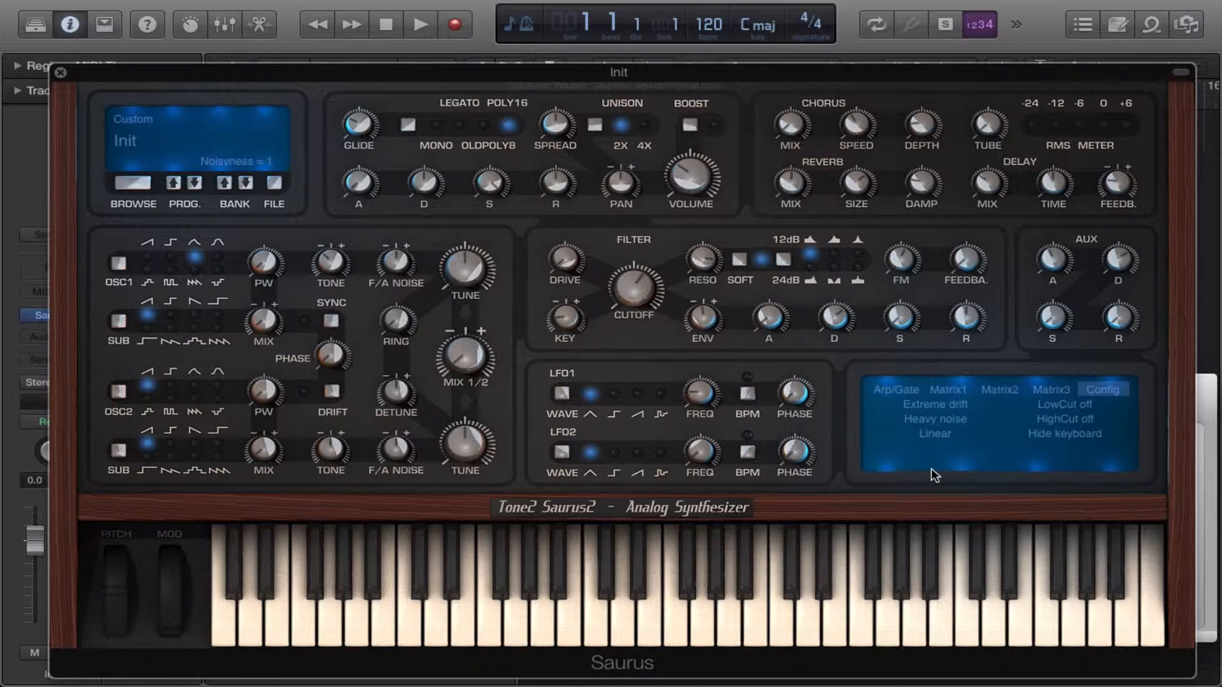
click(938, 417)
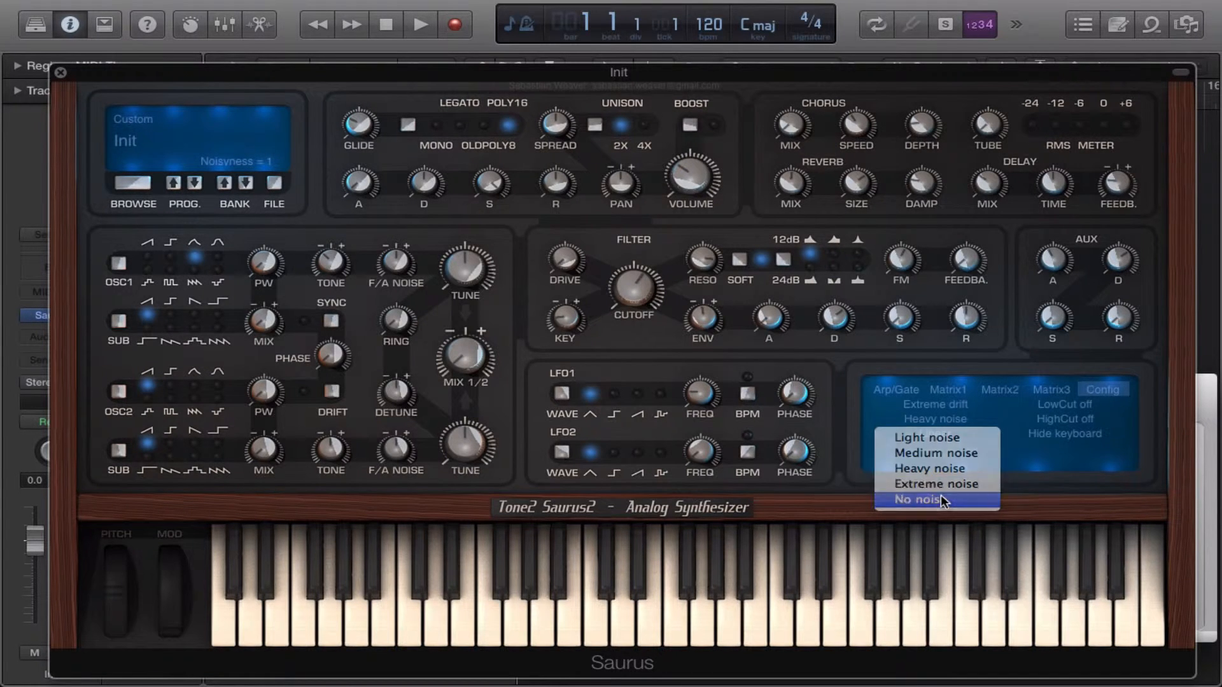
click(941, 495)
click(934, 404)
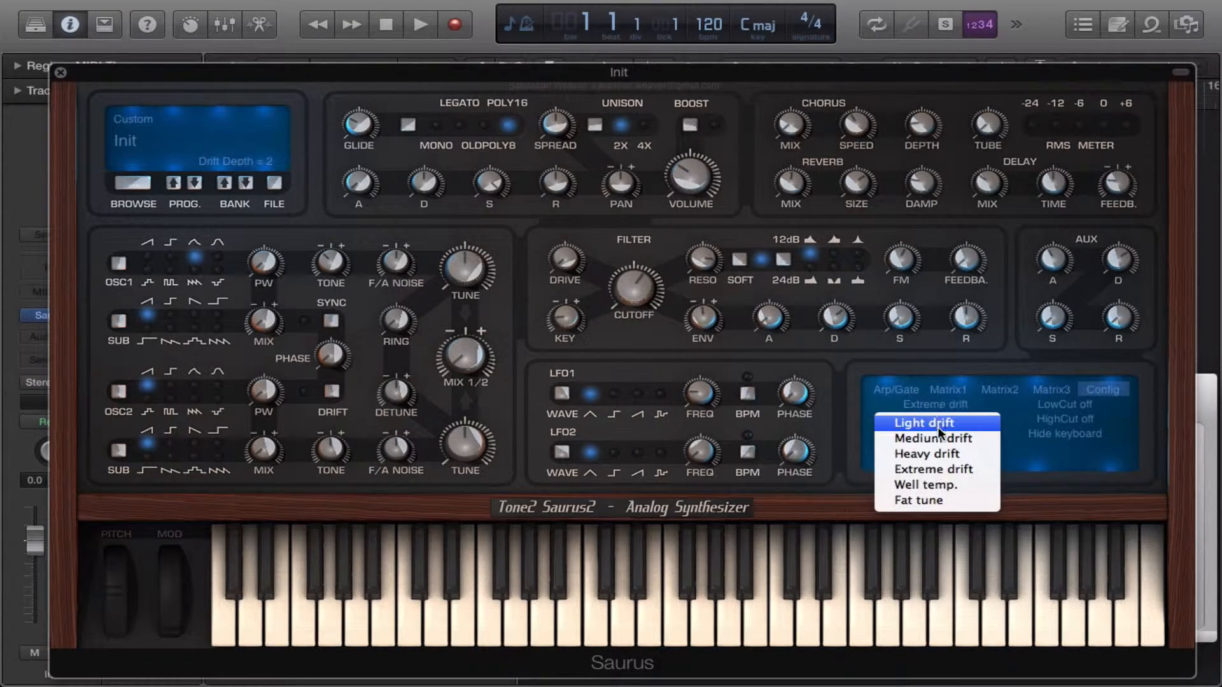
click(919, 486)
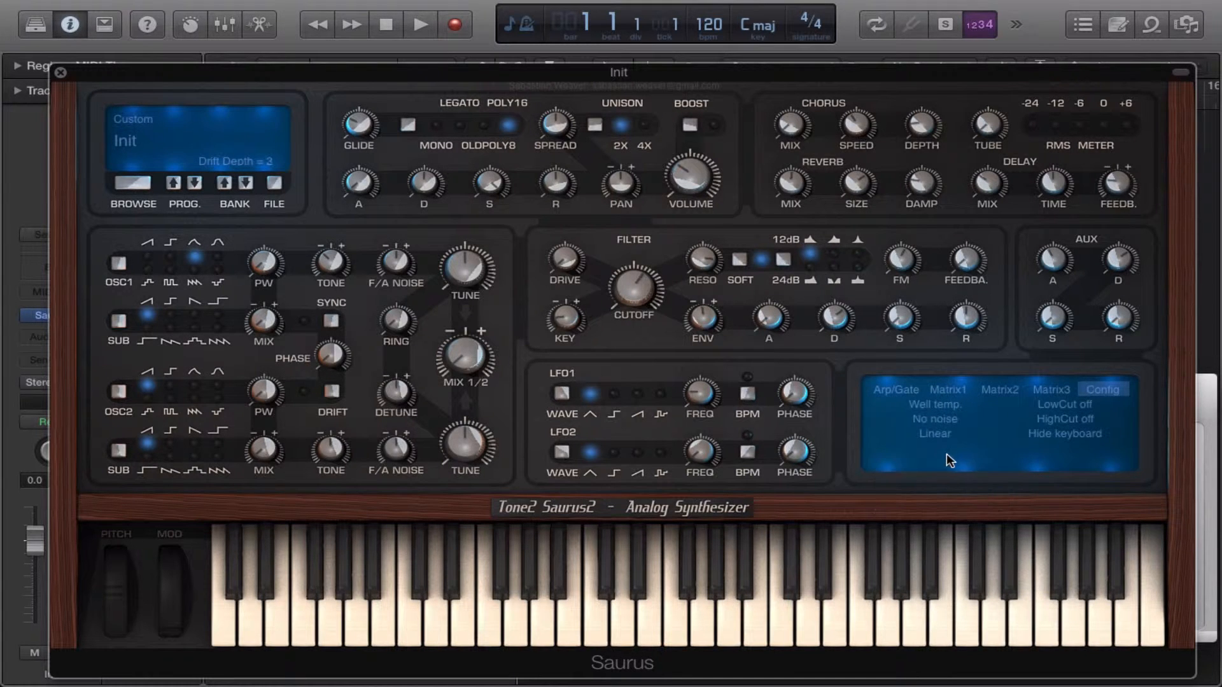
Step: Try the Extreme, Heavy and Light saturation options for the oscillators and return the setting to Linear
click(943, 437)
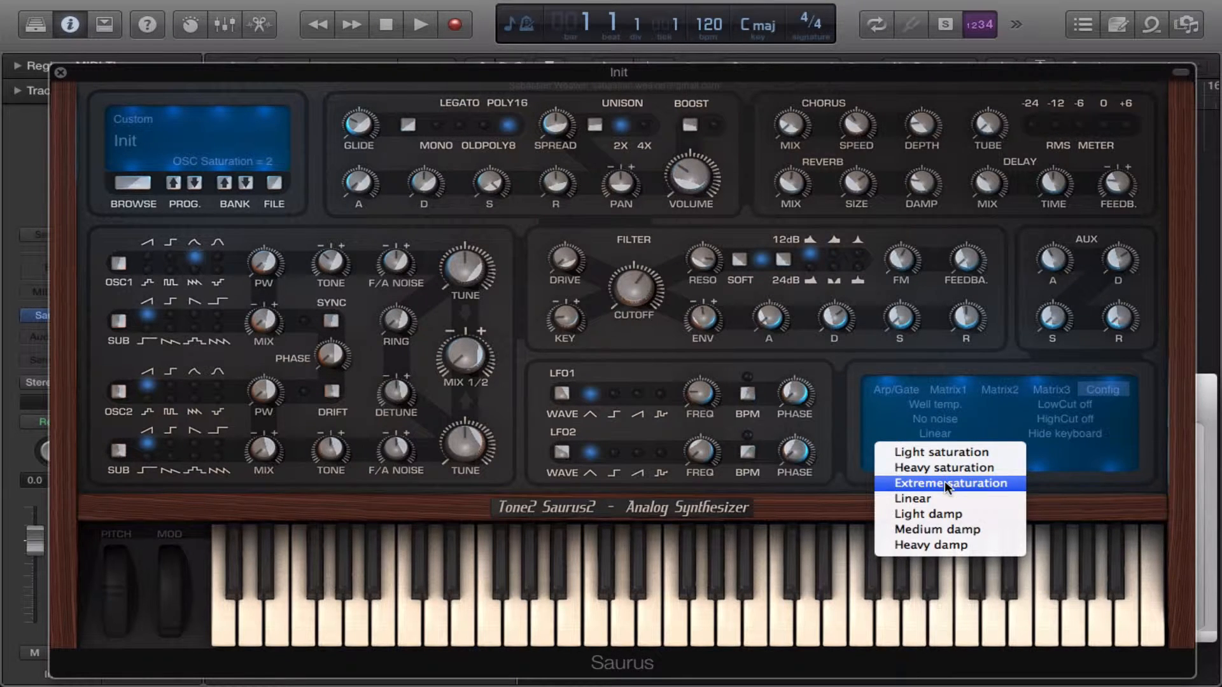
click(943, 482)
click(931, 434)
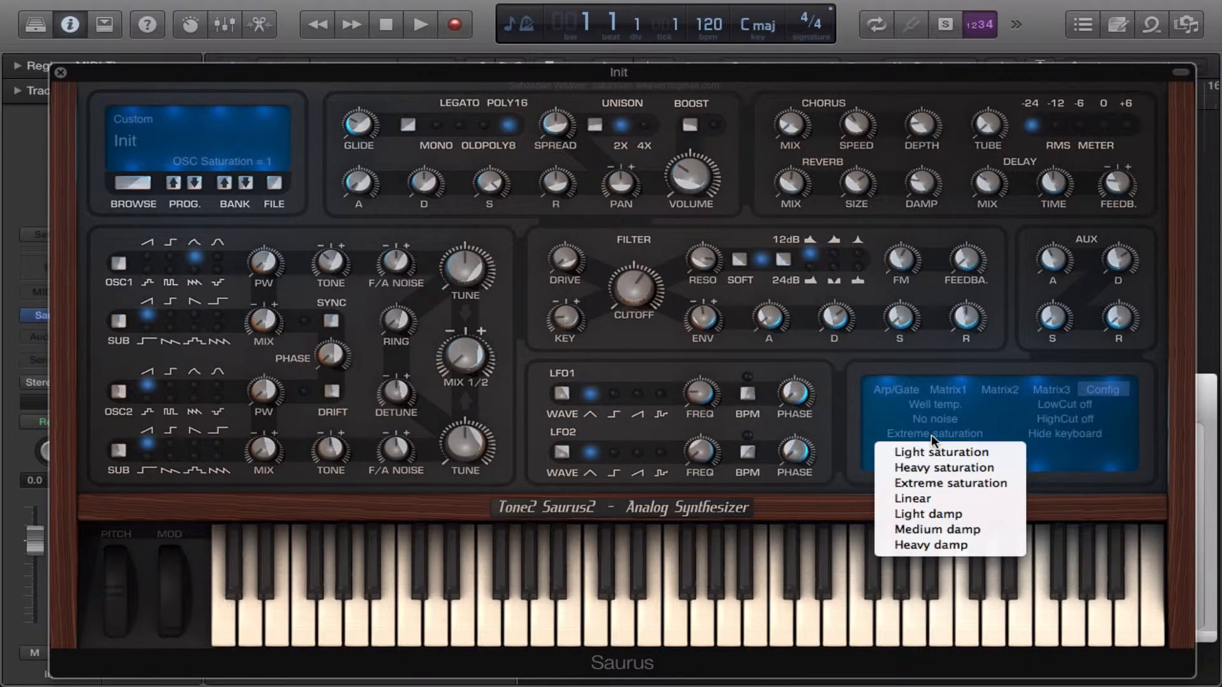
click(934, 468)
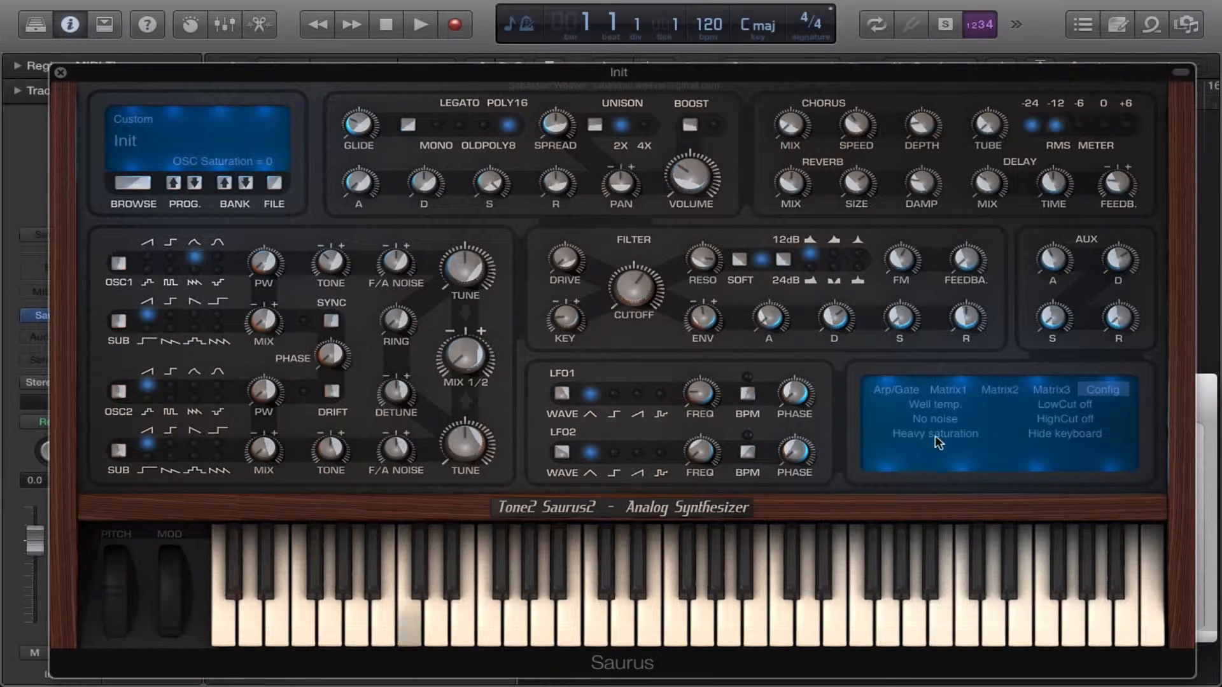
click(935, 439)
click(936, 449)
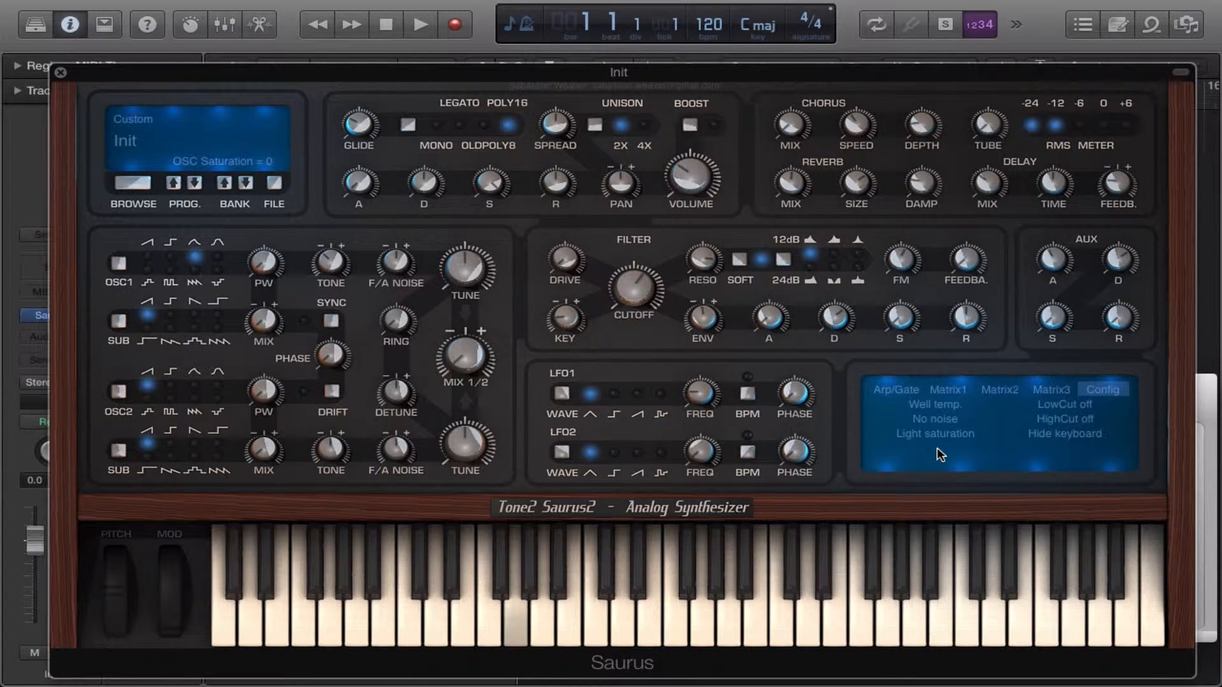
click(927, 435)
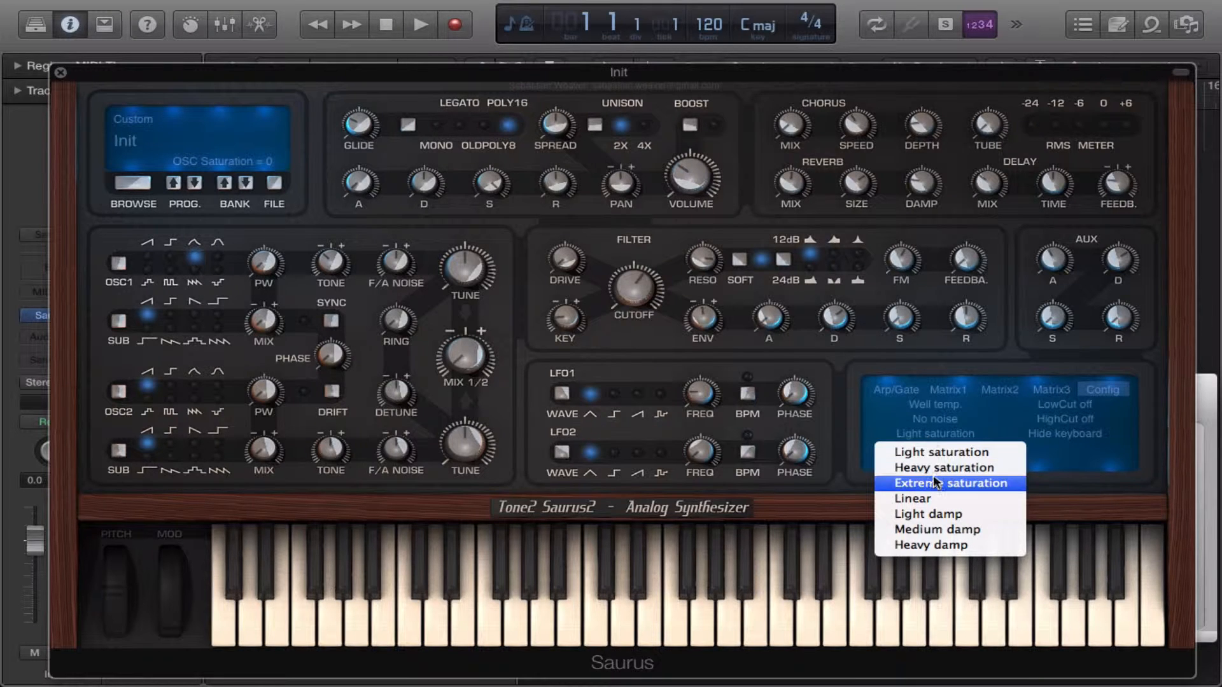
click(934, 498)
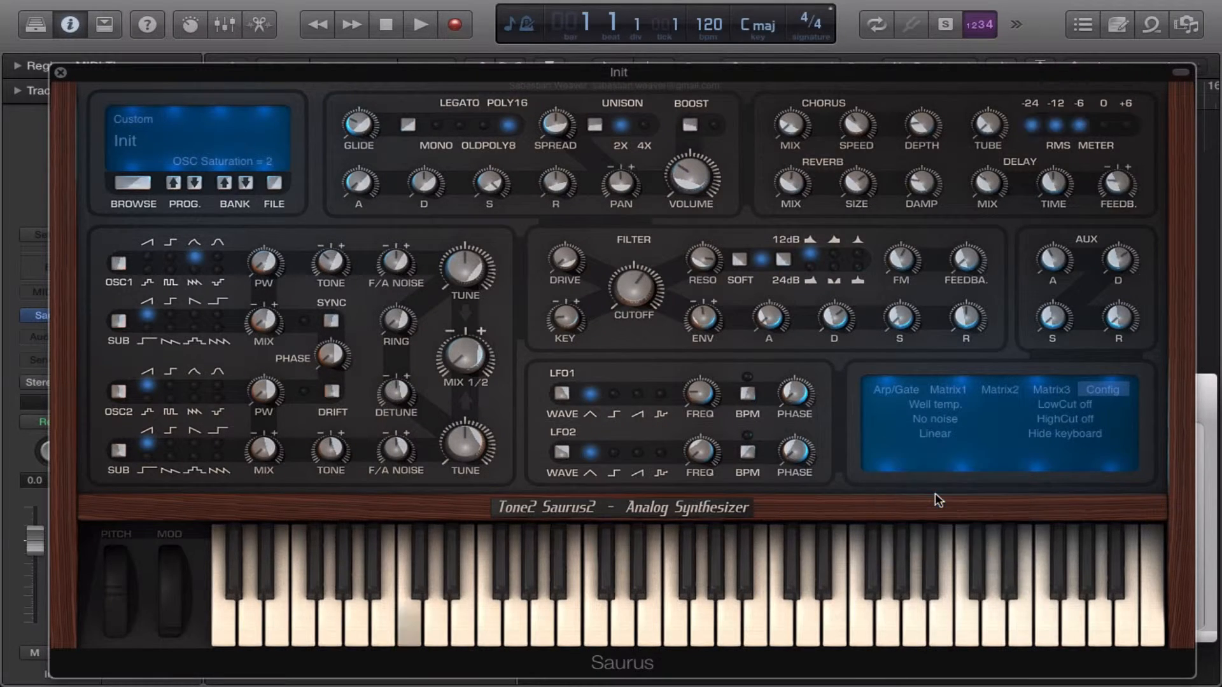
Step: Try the Light, Medium and Heavy damp options for the oscillators and return the setting to Linear
click(927, 440)
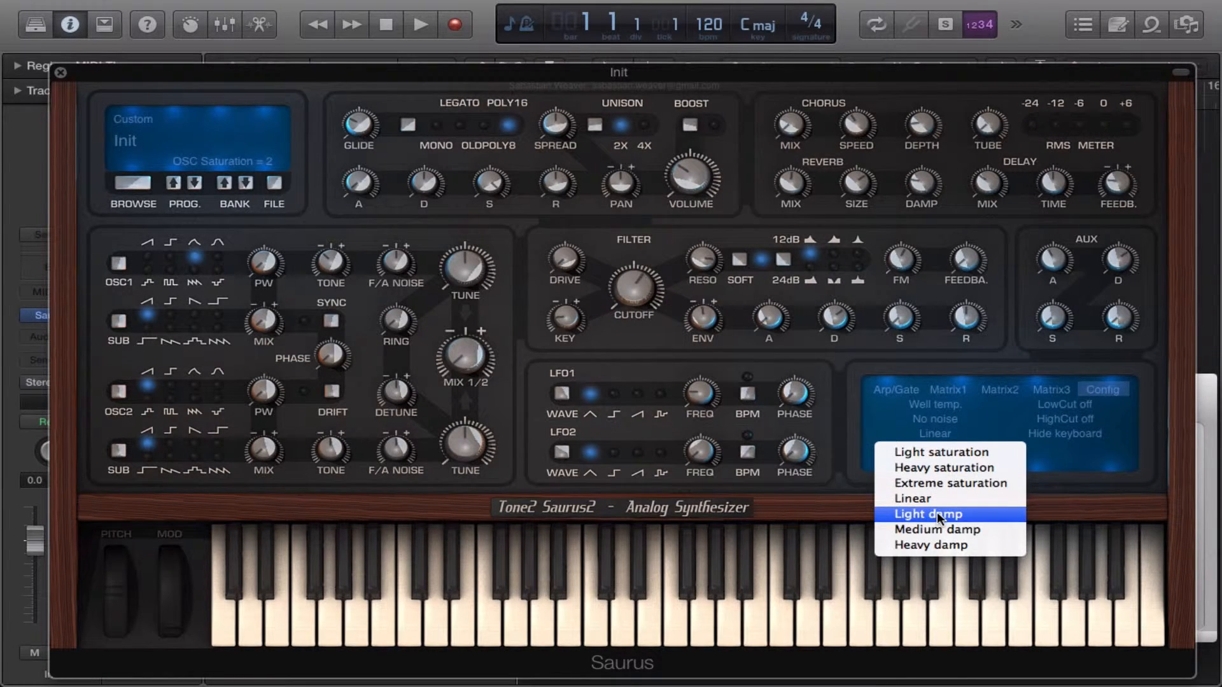
click(936, 513)
click(933, 432)
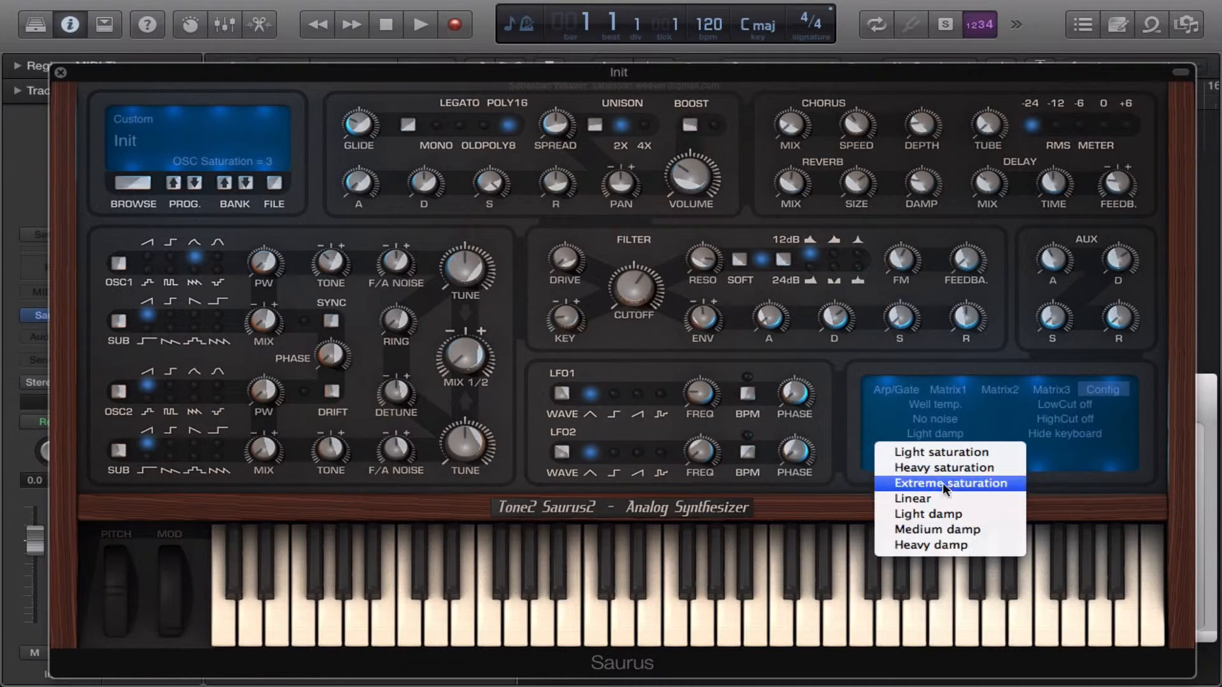
click(950, 528)
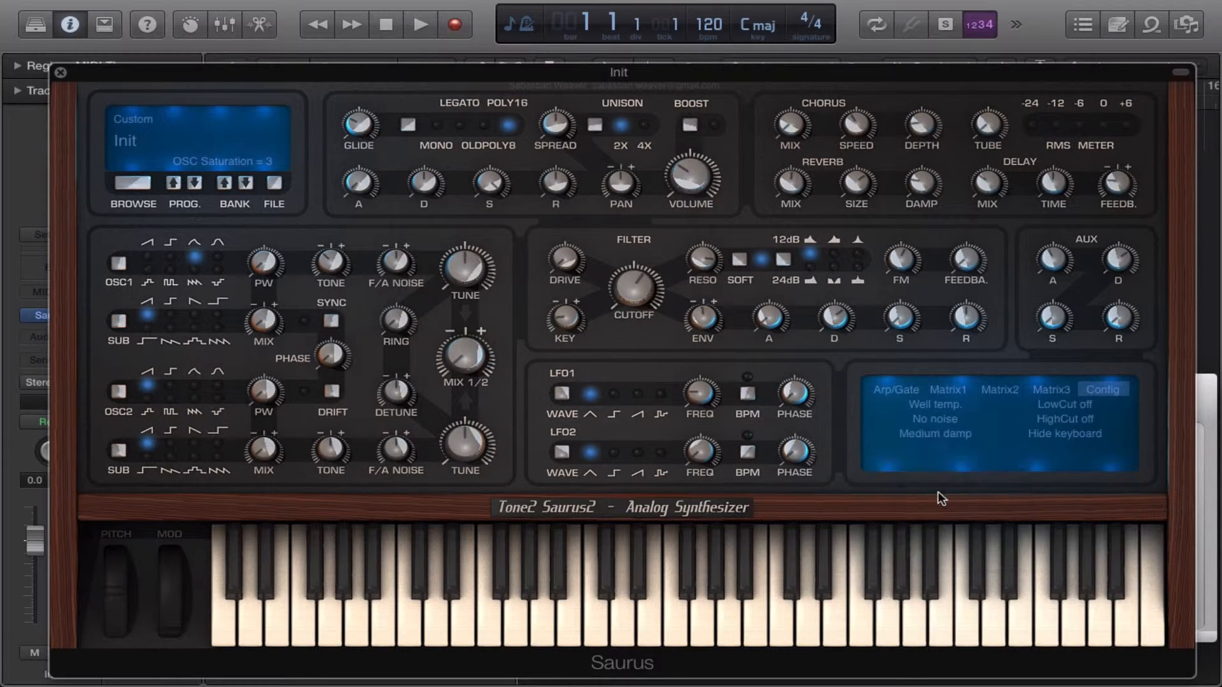
click(925, 436)
click(934, 548)
click(922, 438)
click(926, 497)
Step: Set HighCut to 4kHz and LowCut to 250Hz, and try raising the tube effect amount
click(1074, 404)
click(1085, 415)
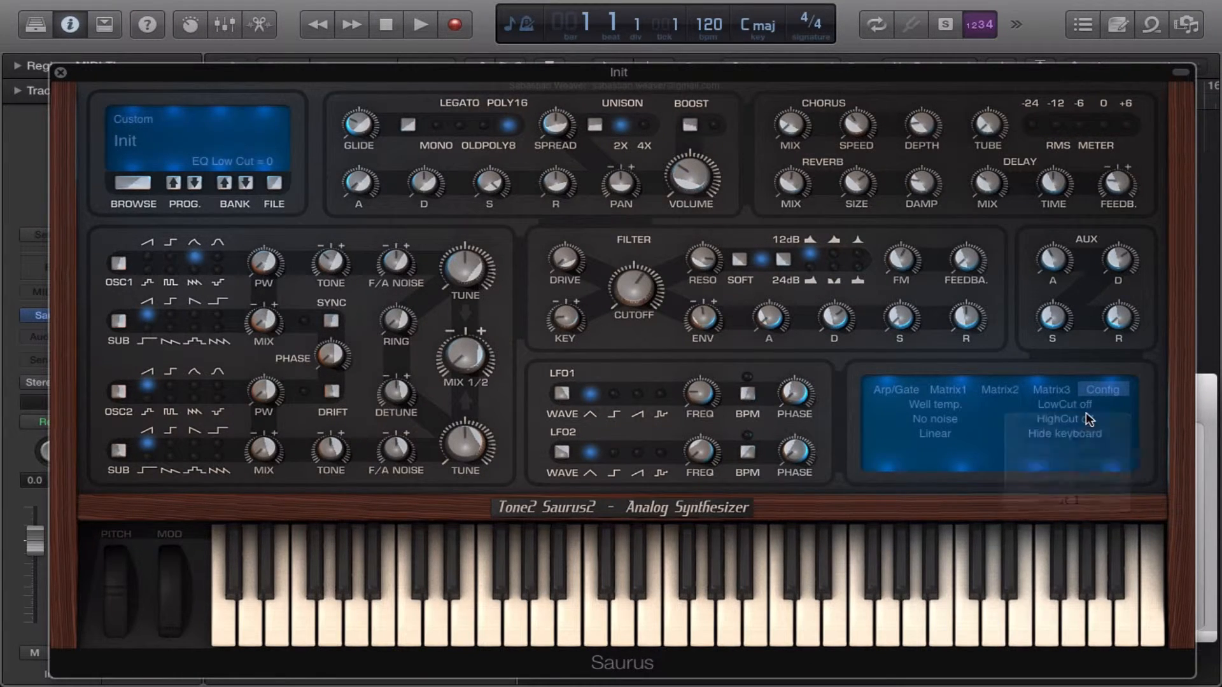
click(1086, 414)
click(1090, 462)
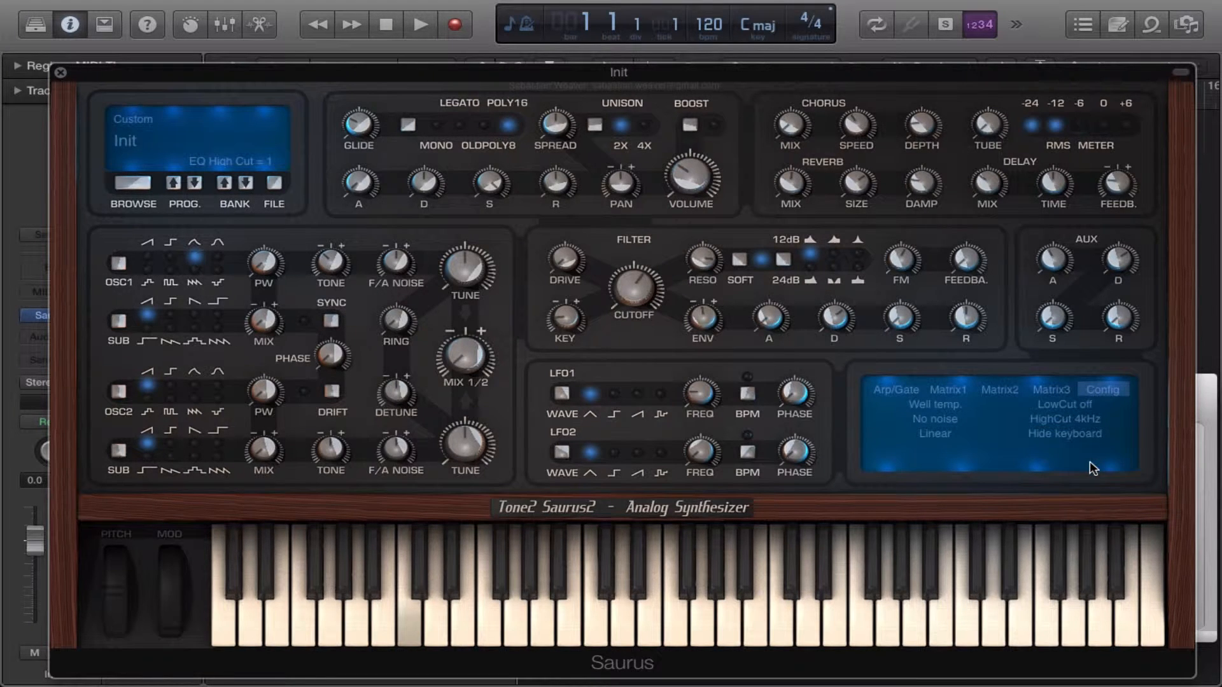
click(1088, 406)
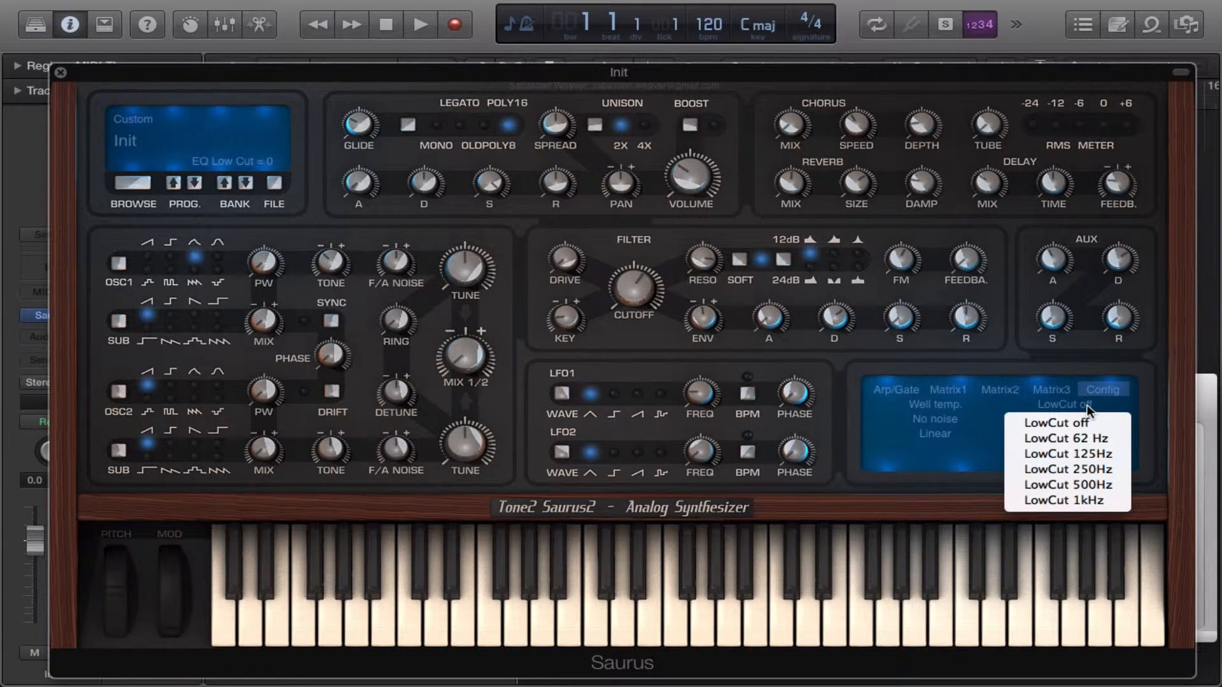
click(1068, 471)
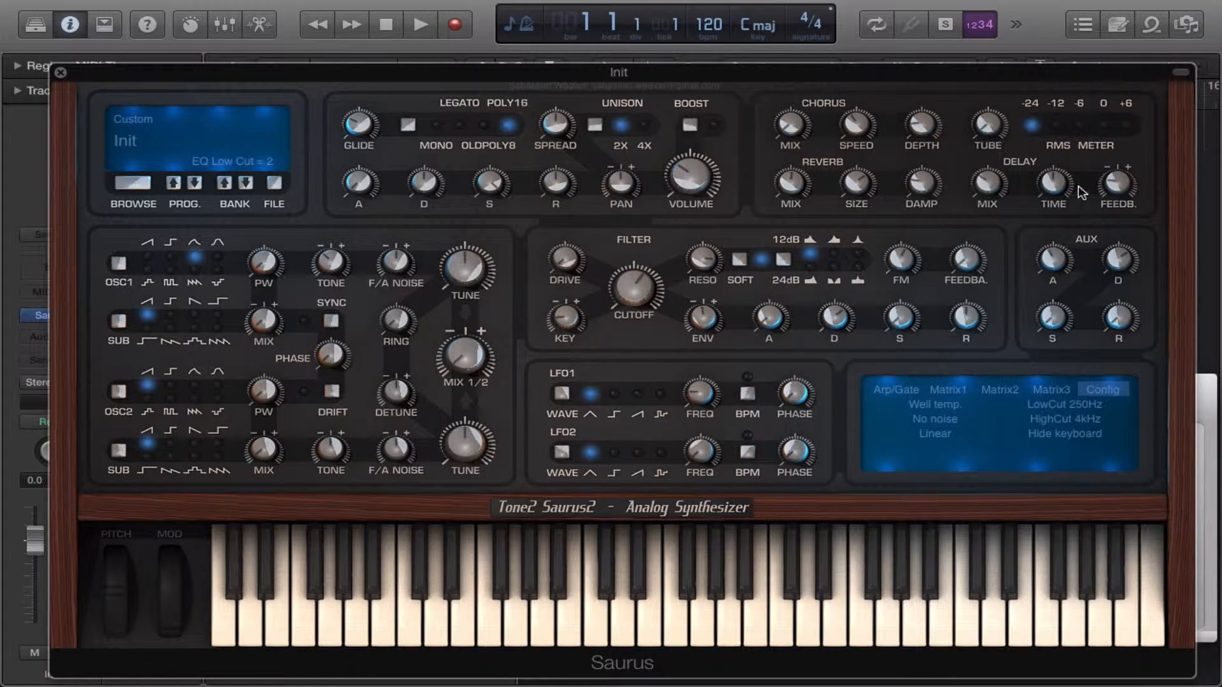
drag(987, 101, 988, 59)
drag(988, 115, 991, 75)
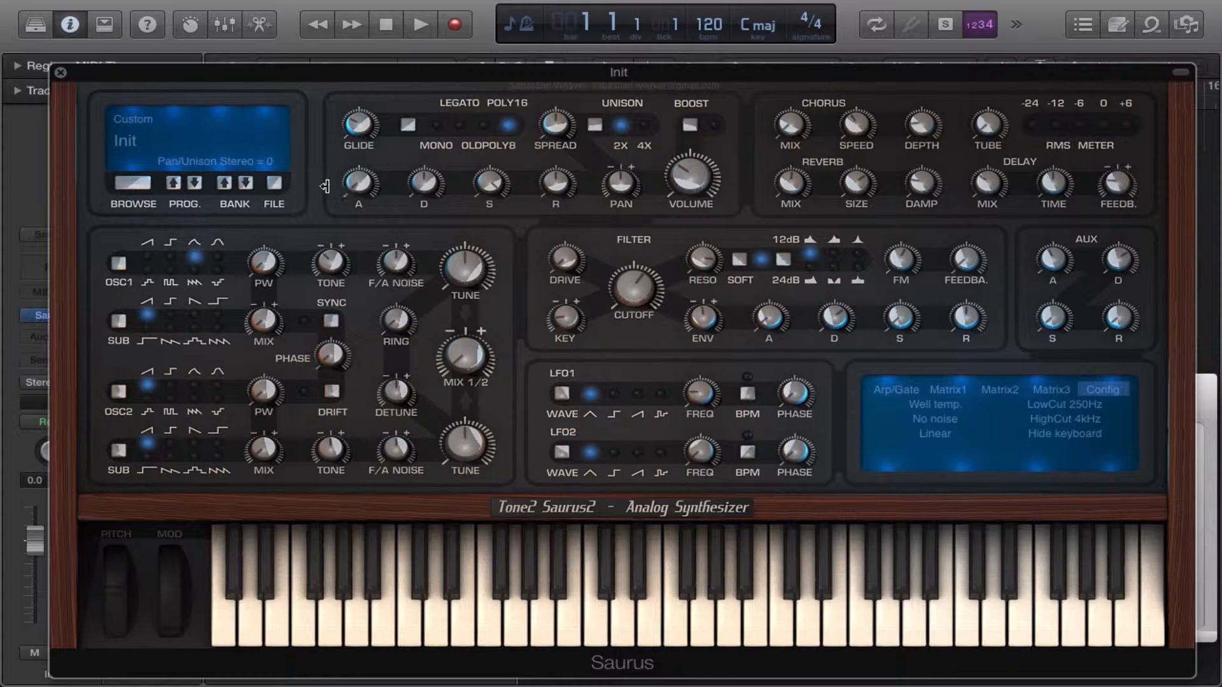
Step: Initialize a new digital patch and reset its modulation matrix
click(274, 184)
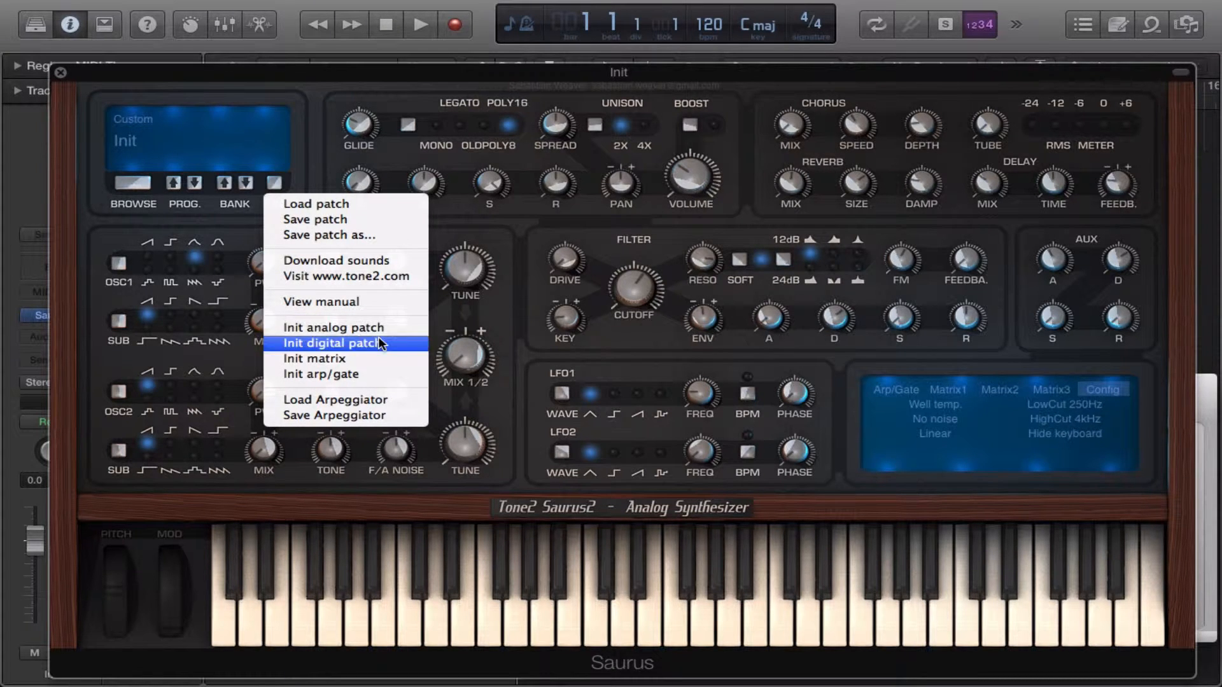
click(336, 344)
click(274, 184)
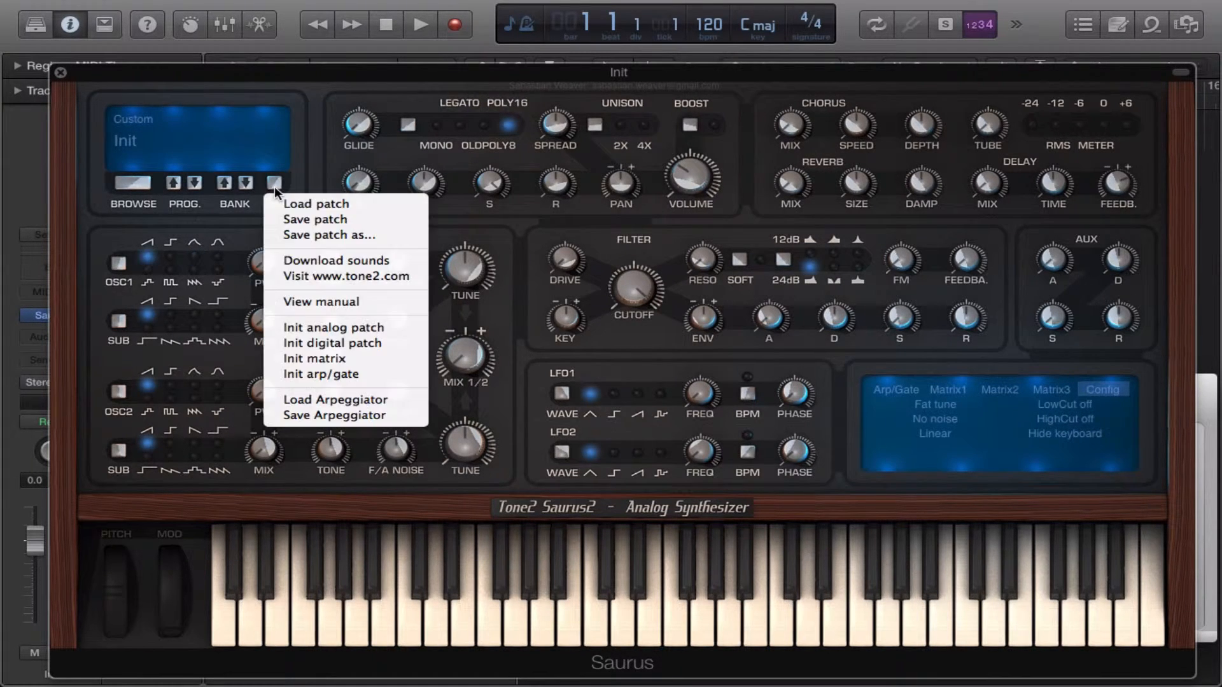
click(309, 356)
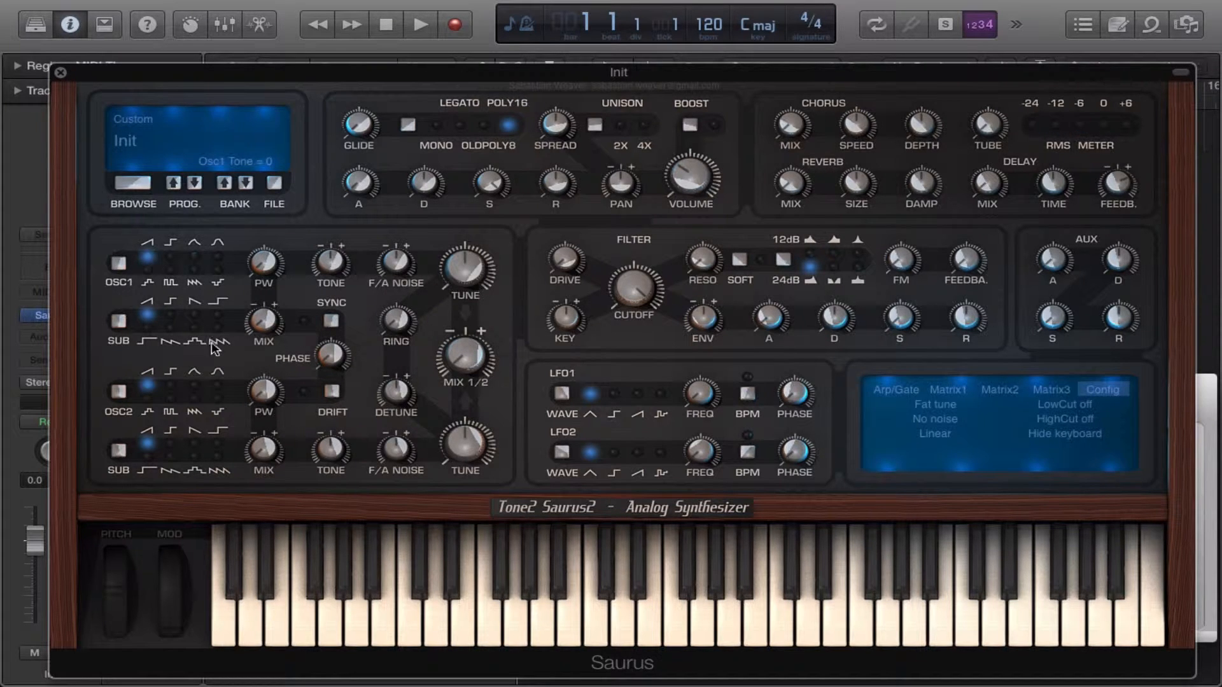
Step: Set Osc1 to a square wave, lower its tune, and raise the filter's resonance and drive with soft resonance enabled
click(170, 257)
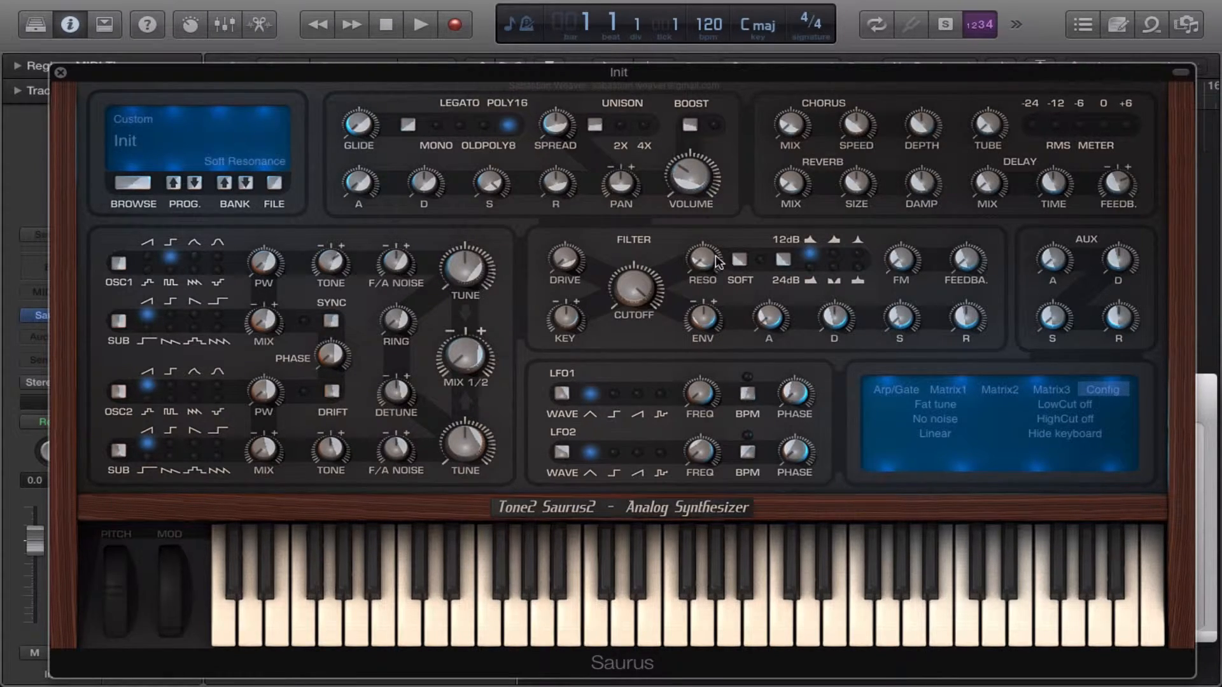
drag(704, 254, 709, 209)
click(739, 259)
drag(570, 257, 560, 219)
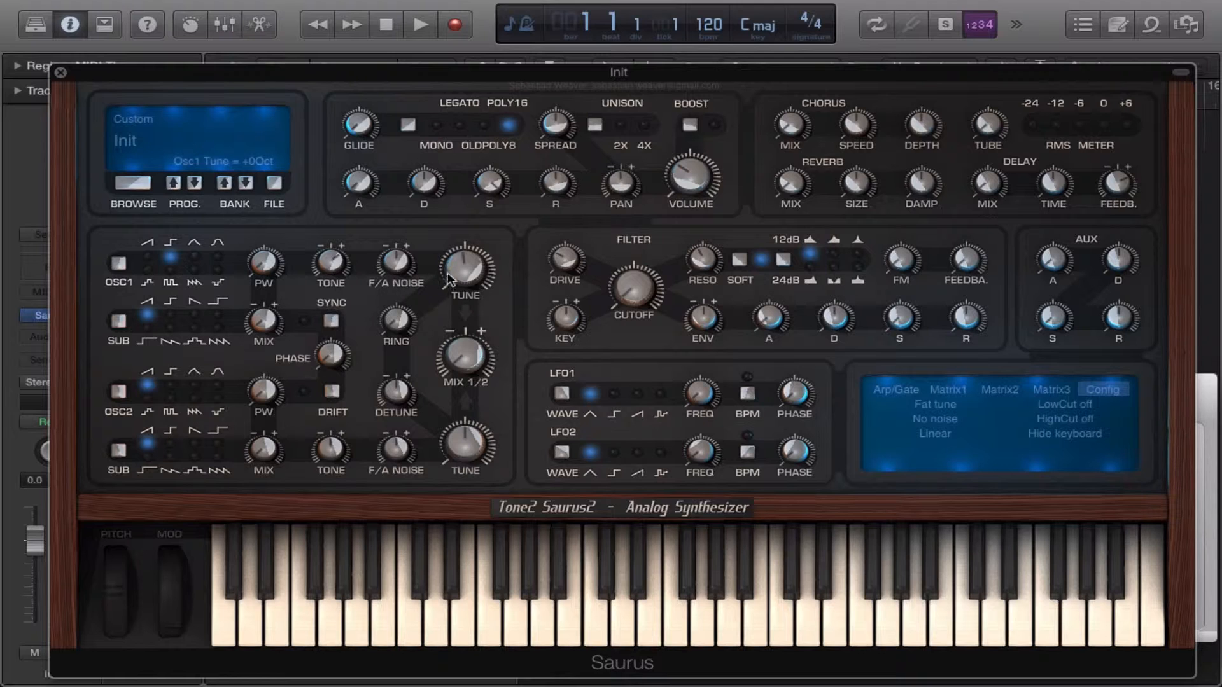
drag(448, 275, 442, 309)
Step: Route Lfo1+- to Cutoff in the first slot of Matrix1 with a positive send amount
click(947, 390)
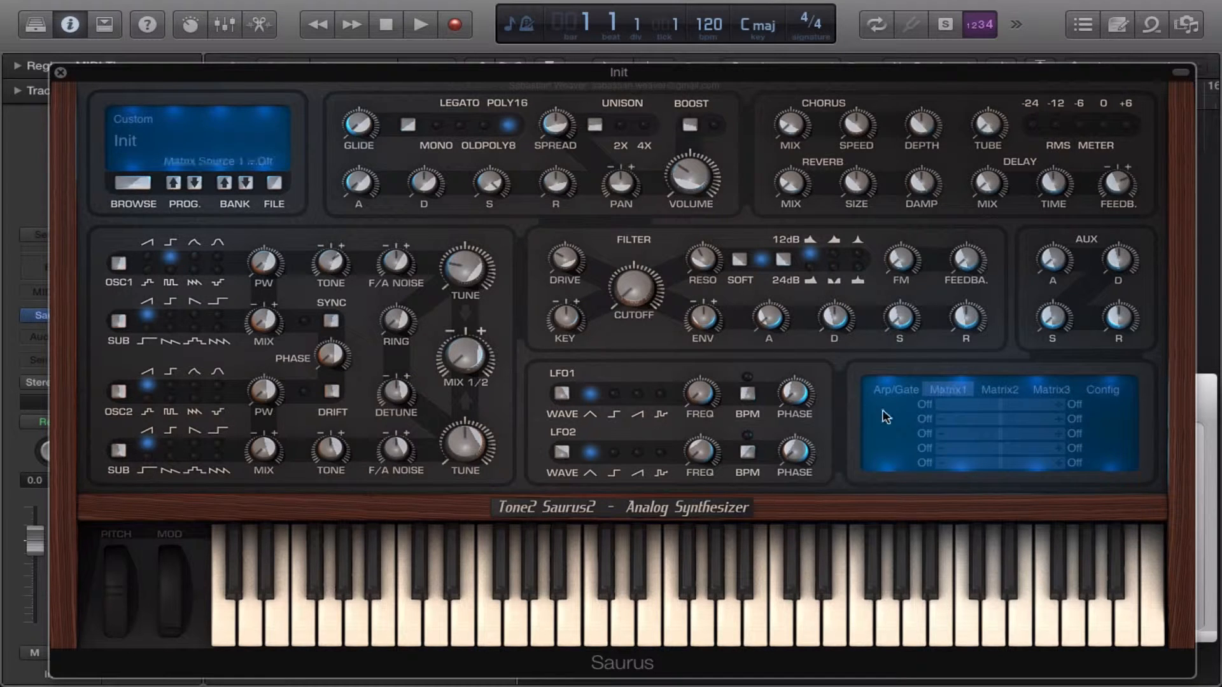
click(920, 406)
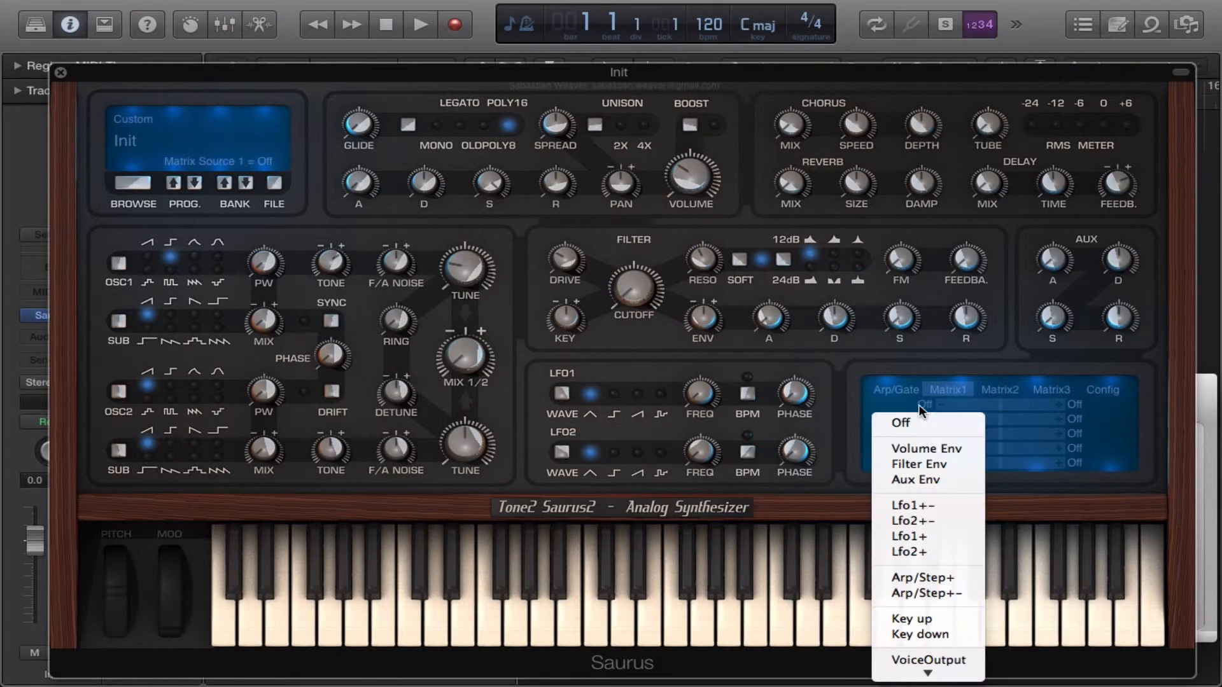
click(916, 506)
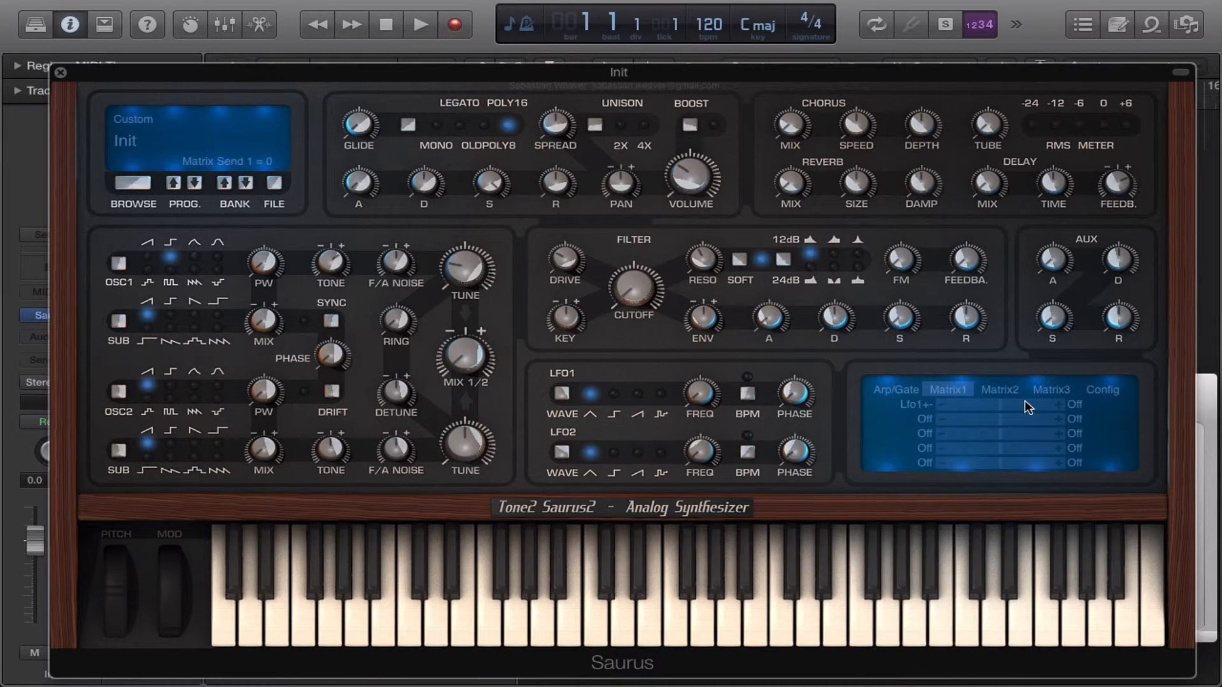
click(1075, 406)
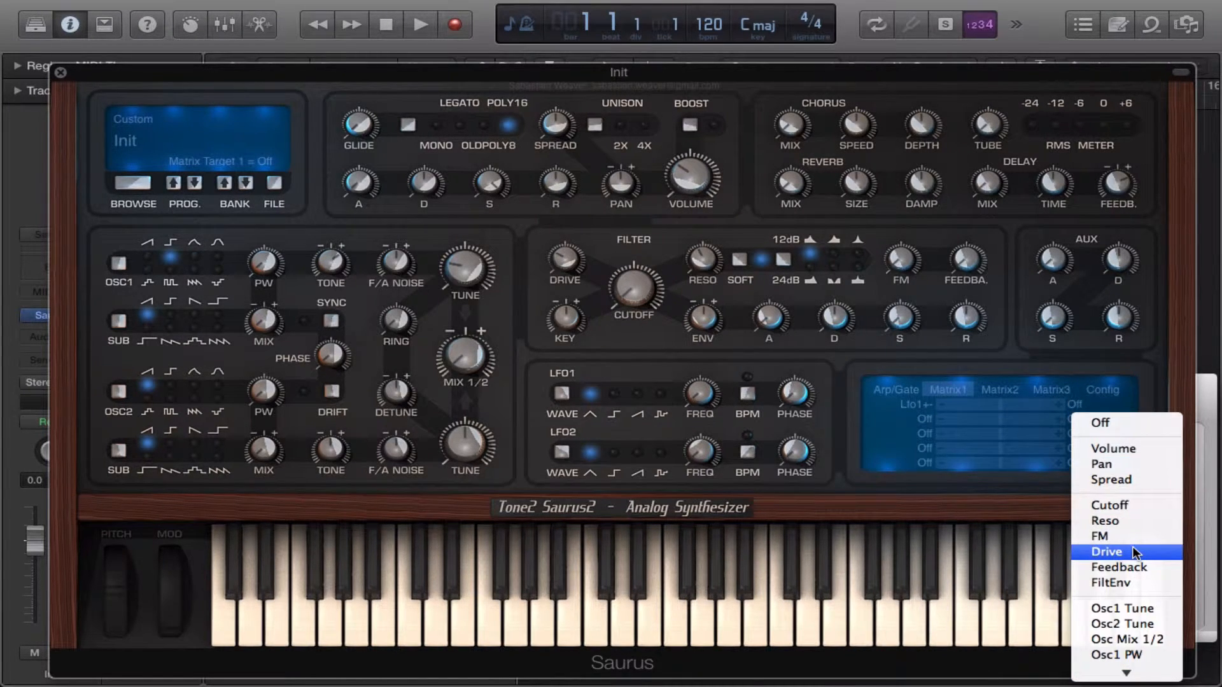
click(1117, 504)
drag(1029, 400, 1022, 405)
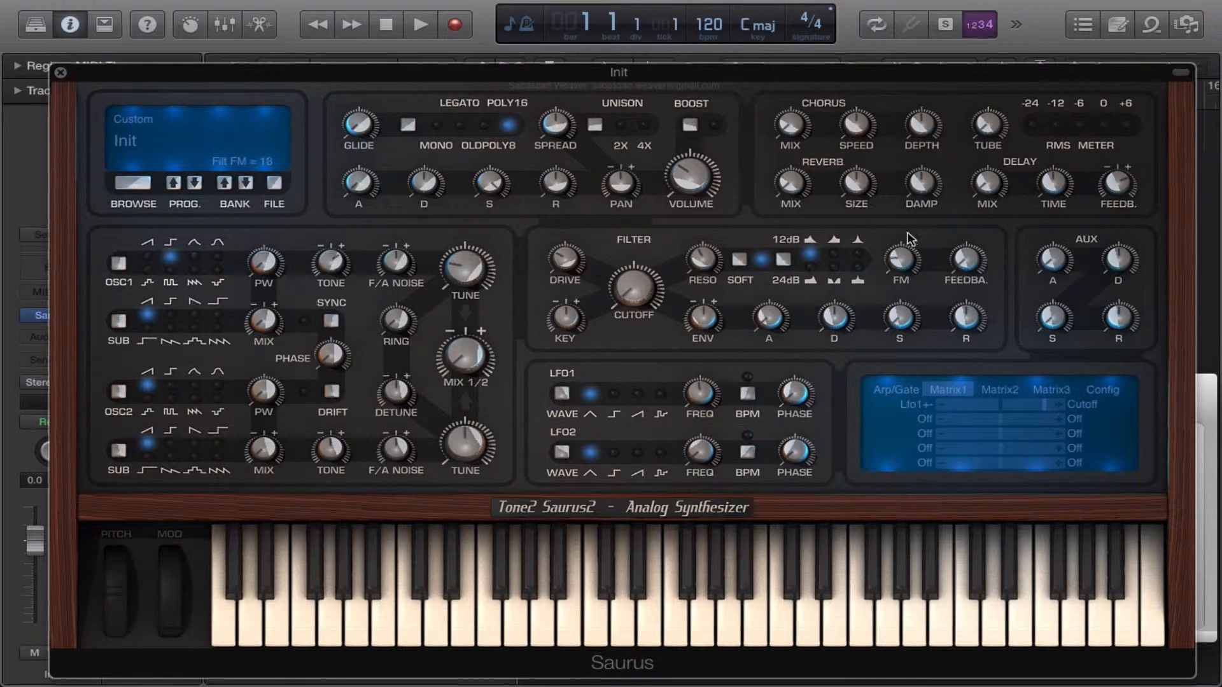
Step: Adjust the filter's FM amount and raise the filter feedback
drag(910, 239, 910, 181)
drag(893, 254, 898, 294)
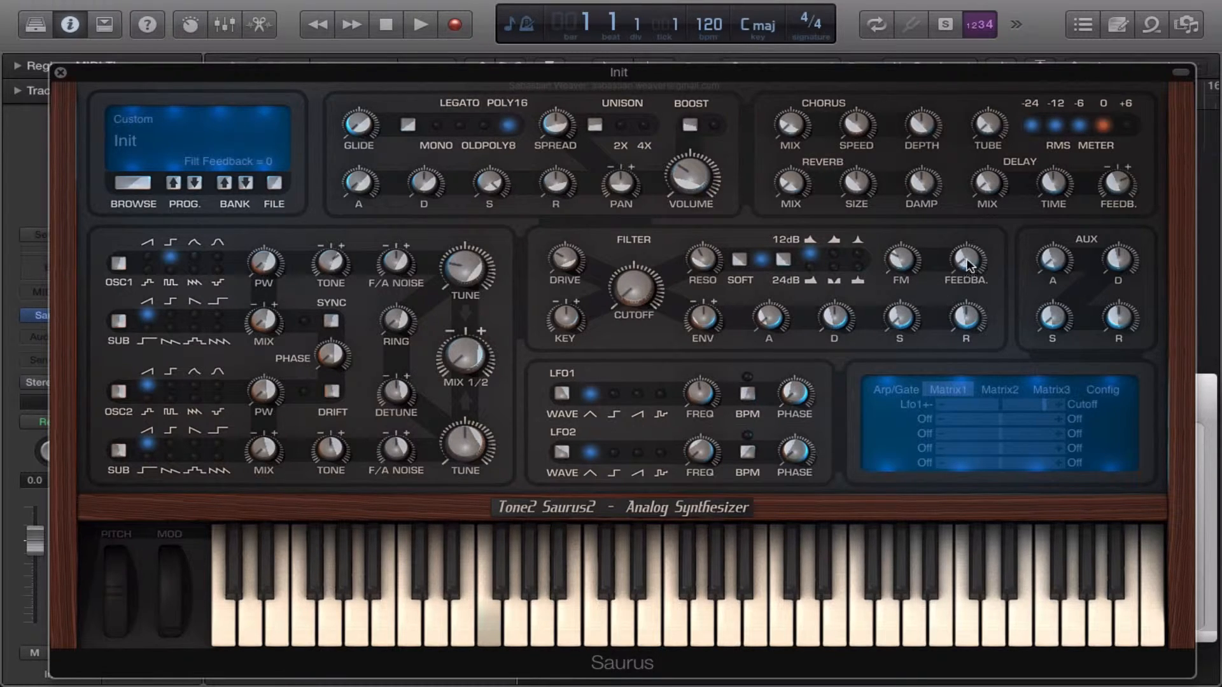
drag(966, 242, 970, 202)
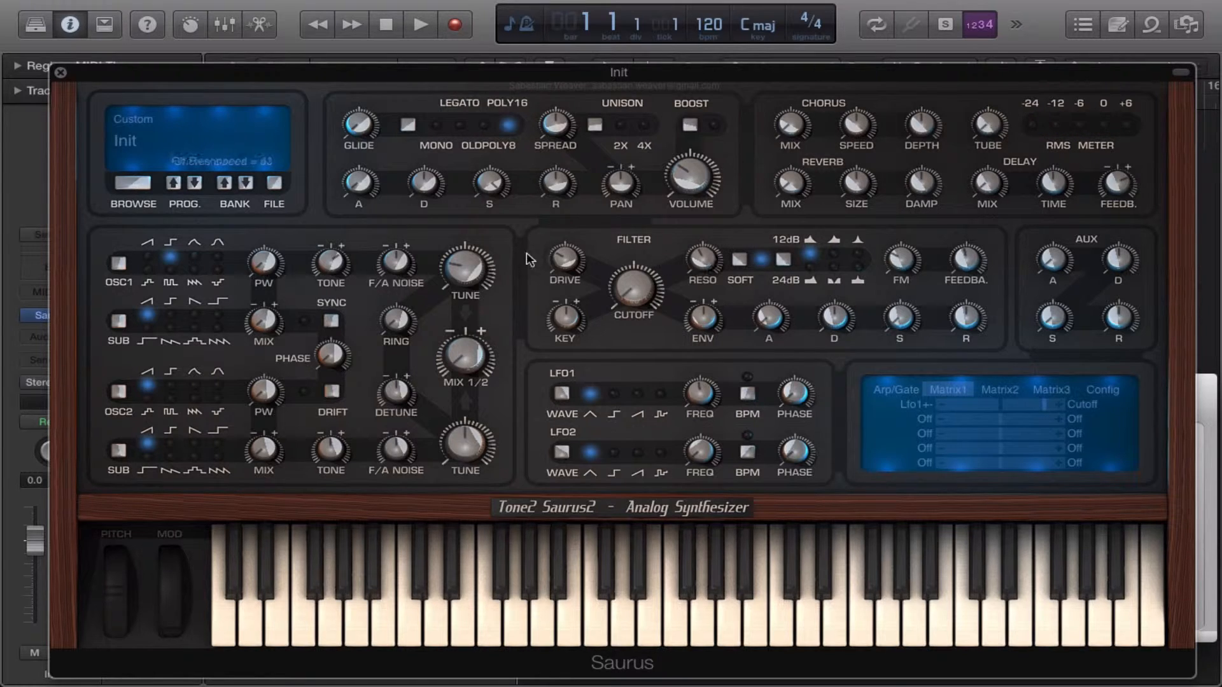
click(926, 420)
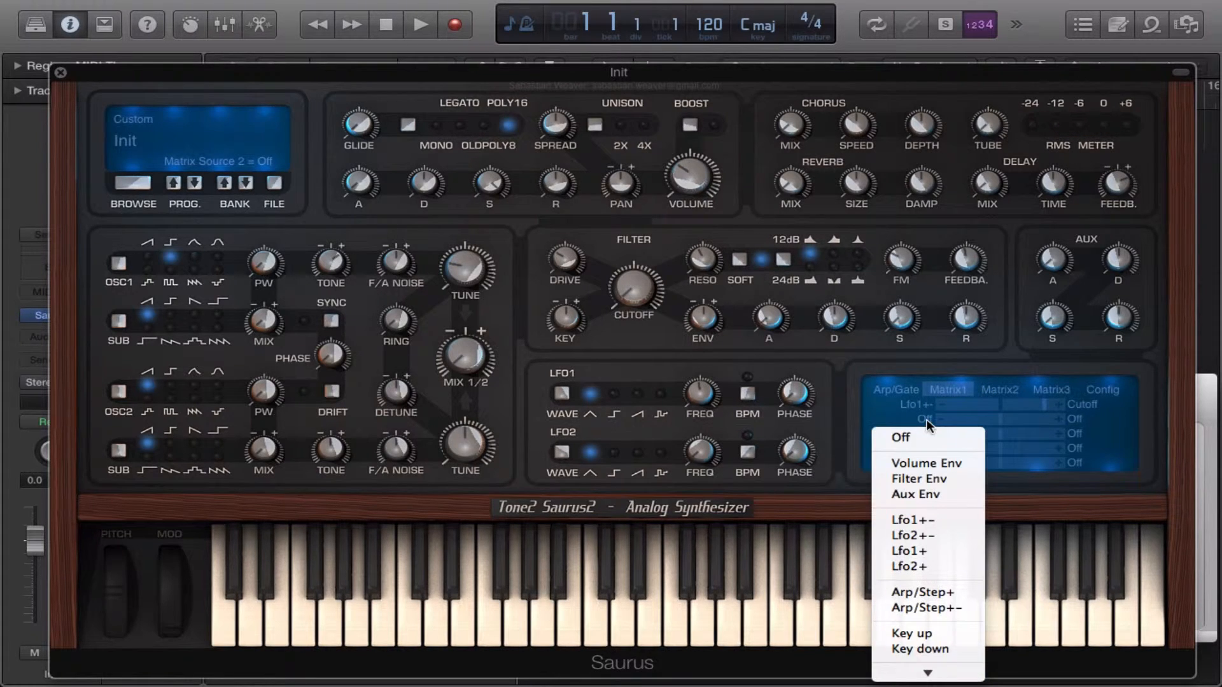
click(433, 380)
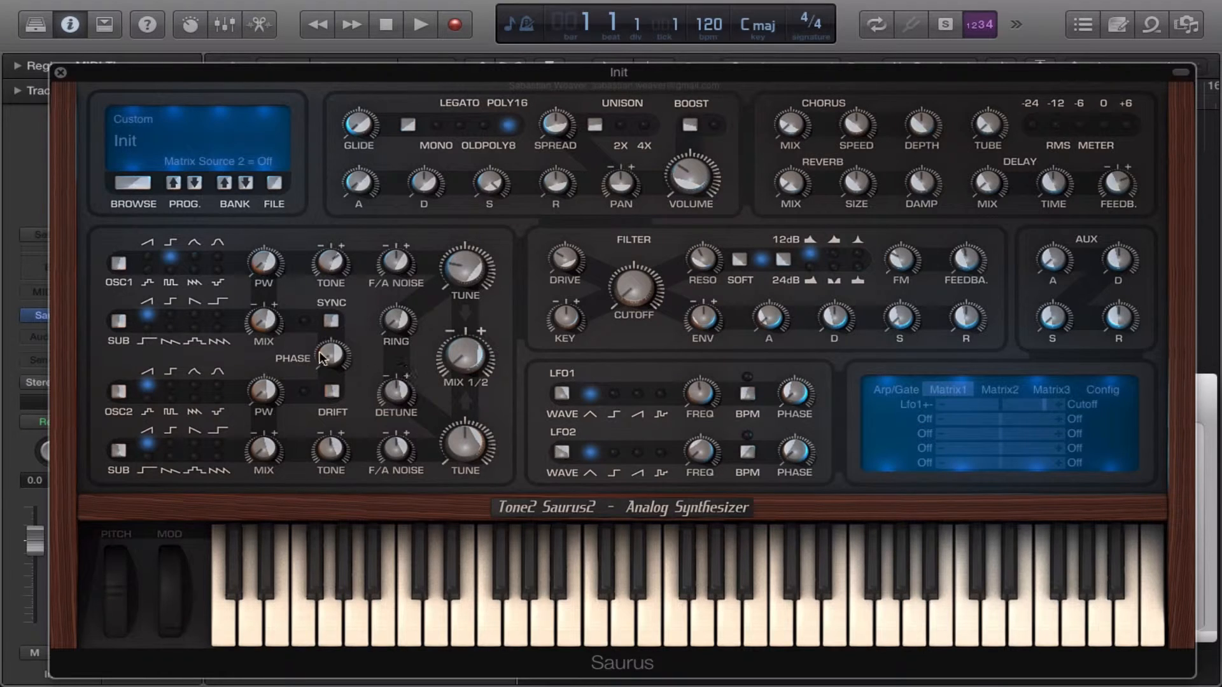
Step: Set Osc1's sub oscillator to the lower square waveform, and adjust Osc1's pulse width and F/A noise amount
click(170, 327)
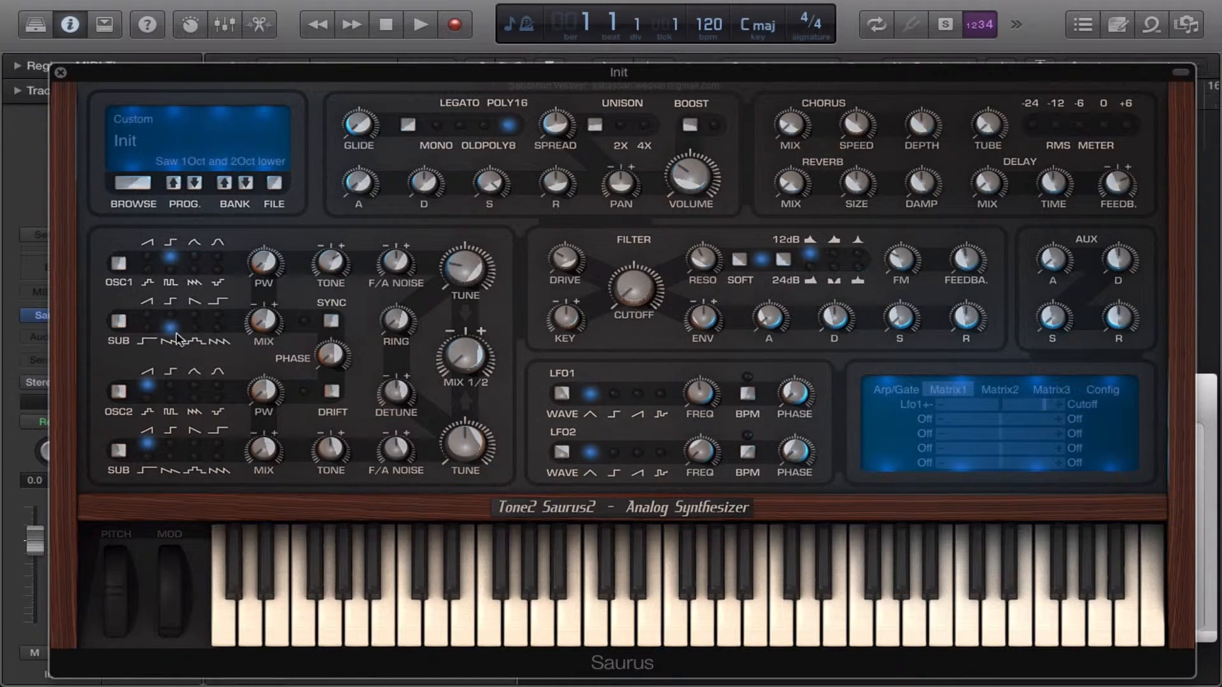
click(149, 328)
mouse_move(255, 317)
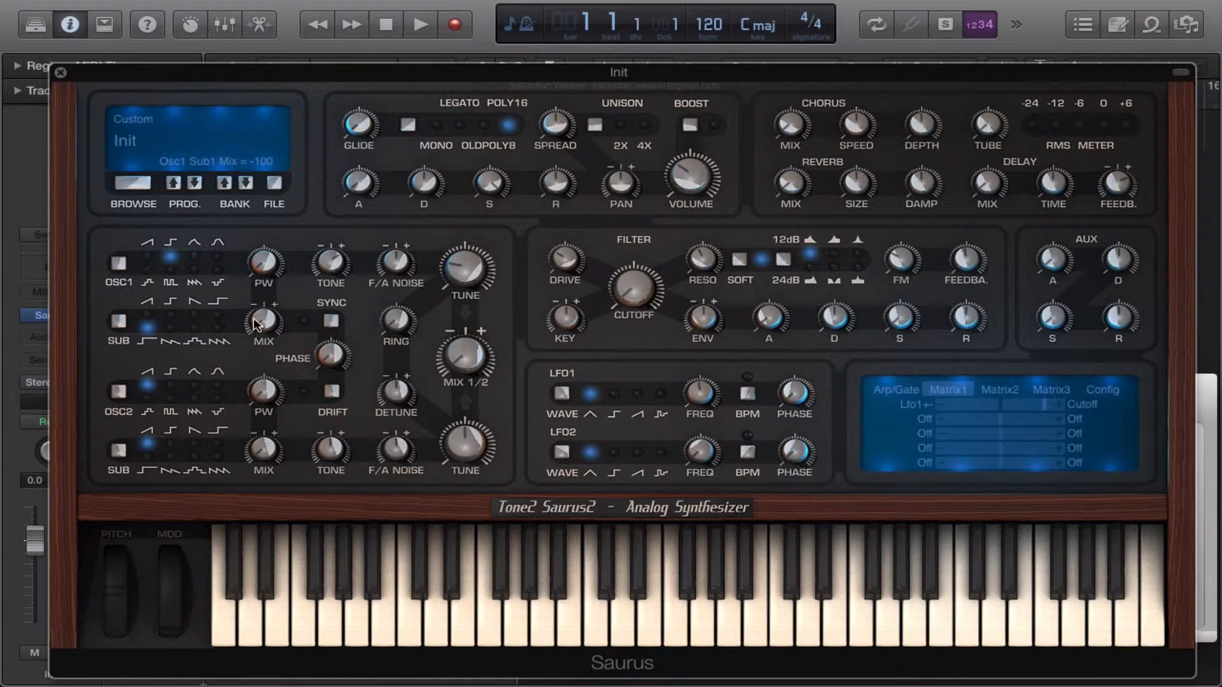
drag(258, 257, 263, 236)
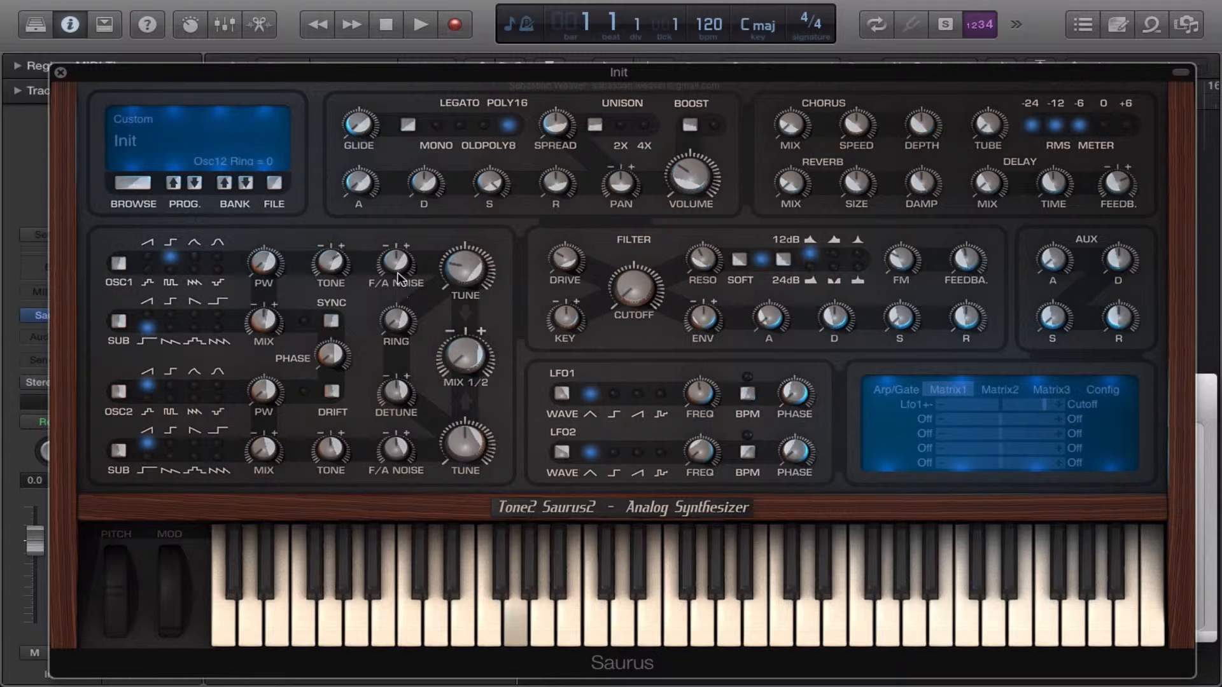
drag(392, 263, 392, 280)
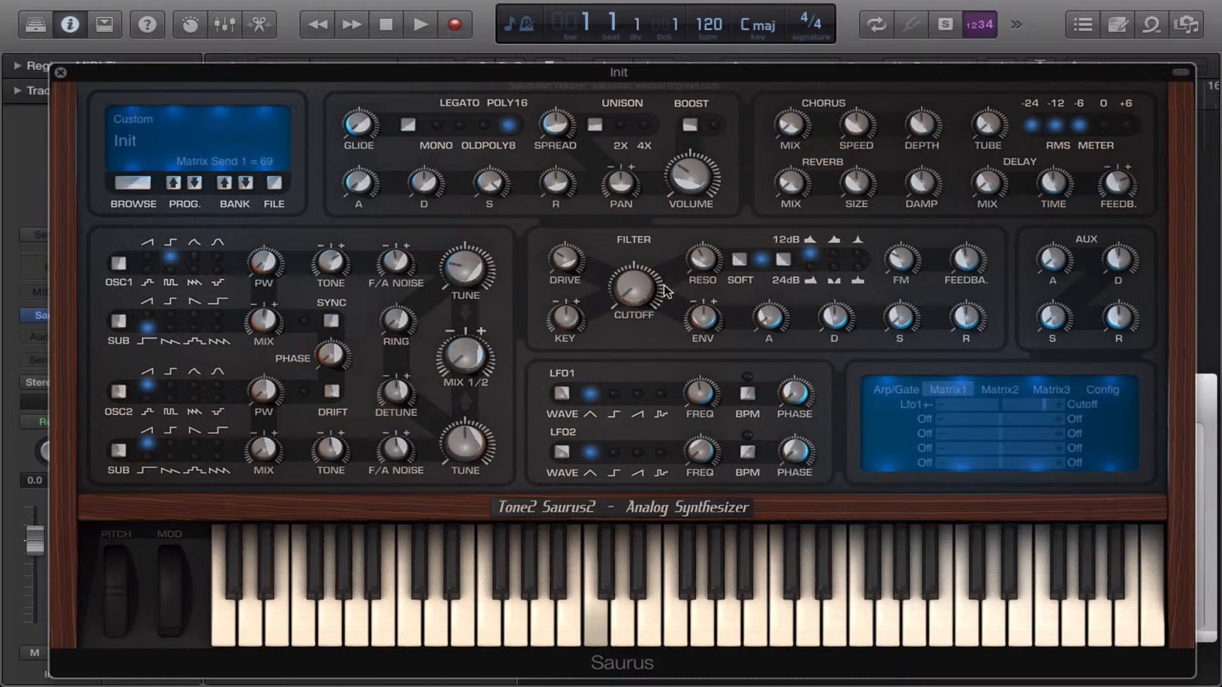
Step: Adjust the filter's envelope amount, cutoff and FM amount
mouse_move(699, 312)
mouse_down()
mouse_move(698, 272)
mouse_move(699, 330)
mouse_up()
drag(646, 281, 646, 242)
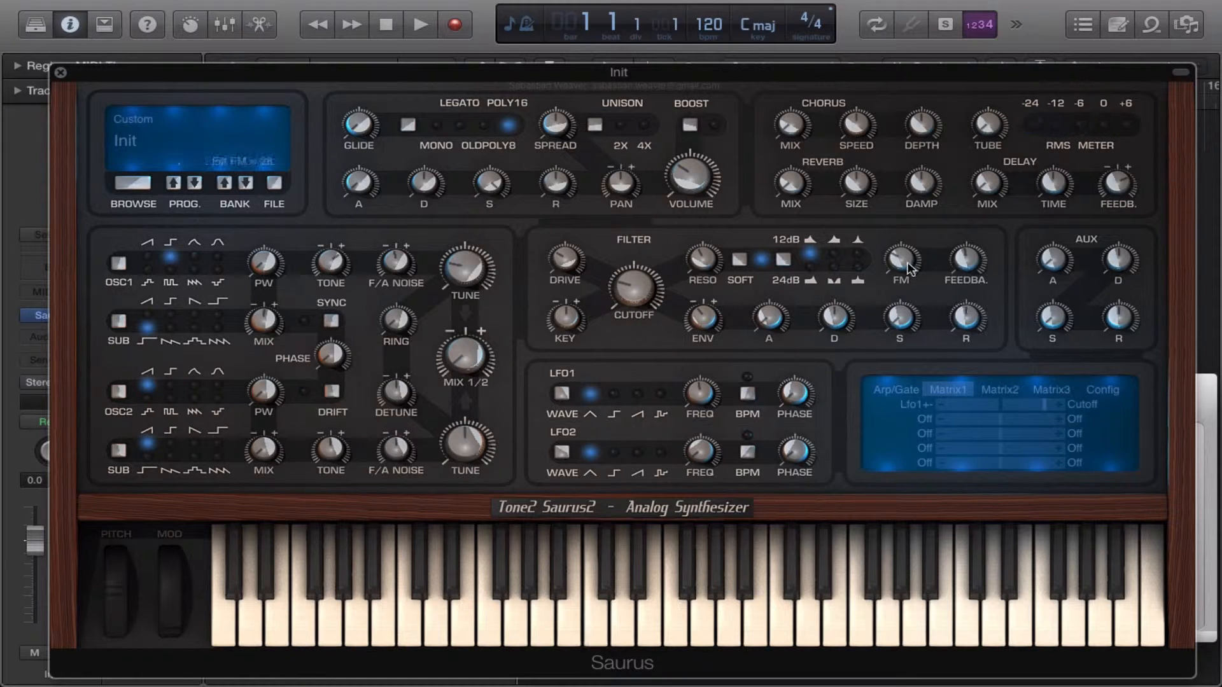
drag(899, 281, 895, 263)
Step: Route Lfo1+- to Osc1 PW in the second slot of Matrix1 with the maximum positive send amount
click(926, 419)
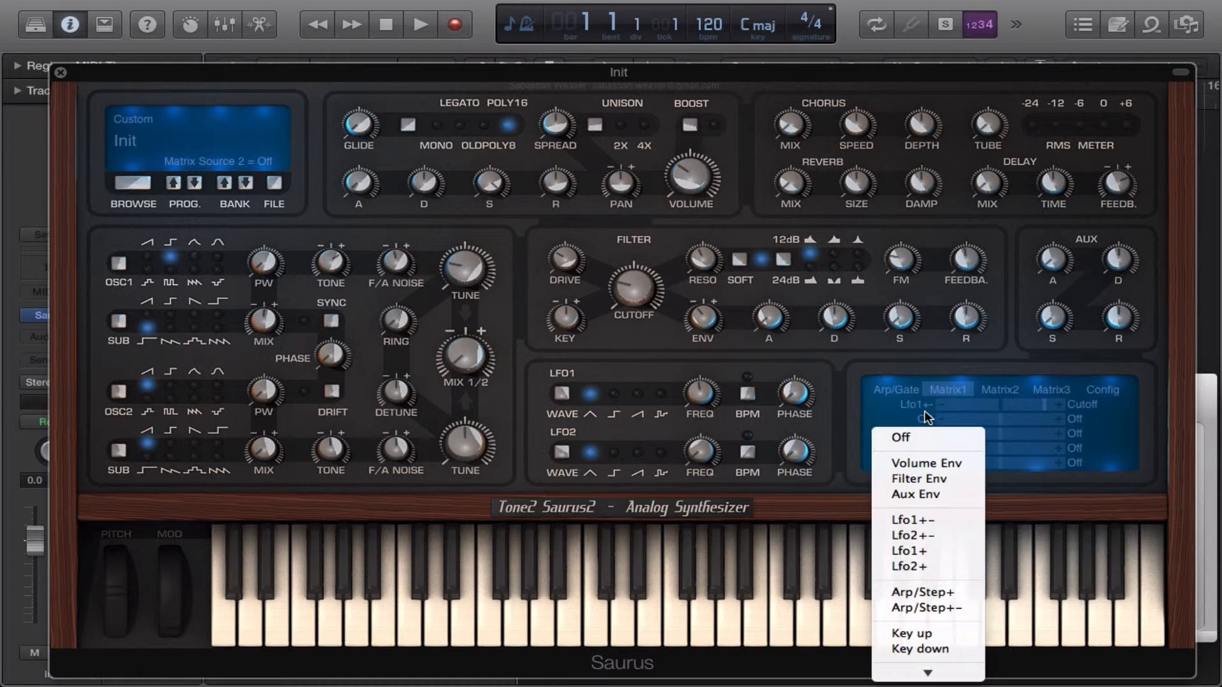
click(926, 520)
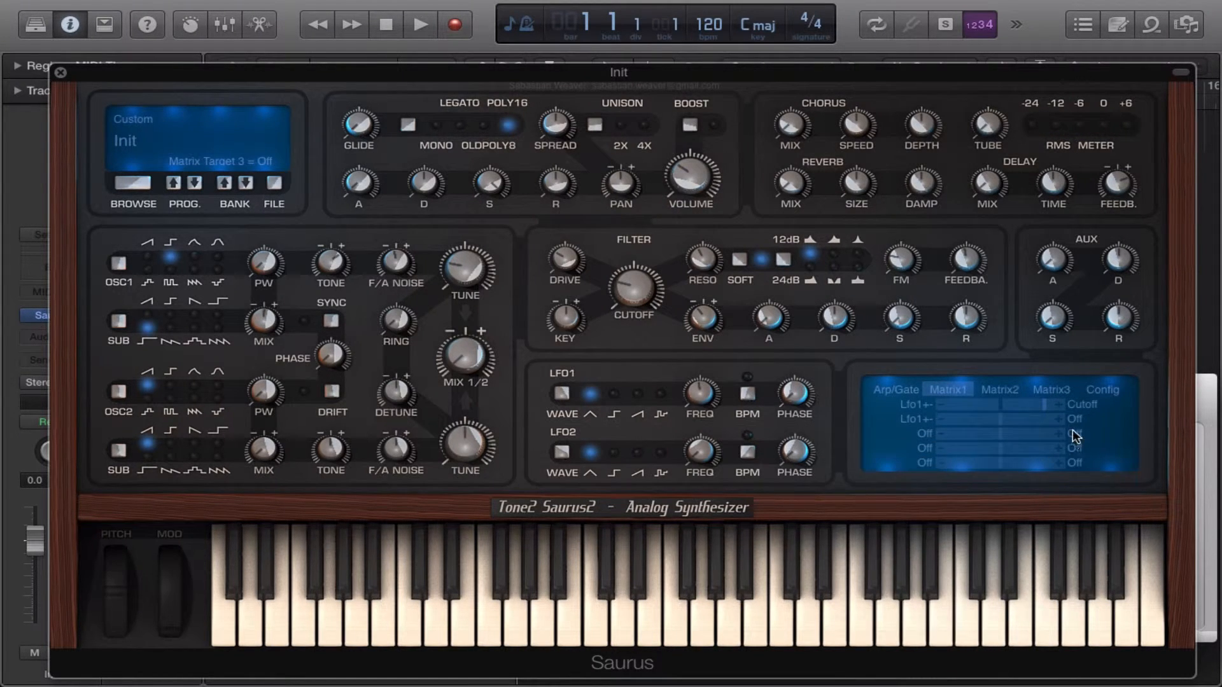
click(1075, 419)
scroll(1120, 598, down, 5)
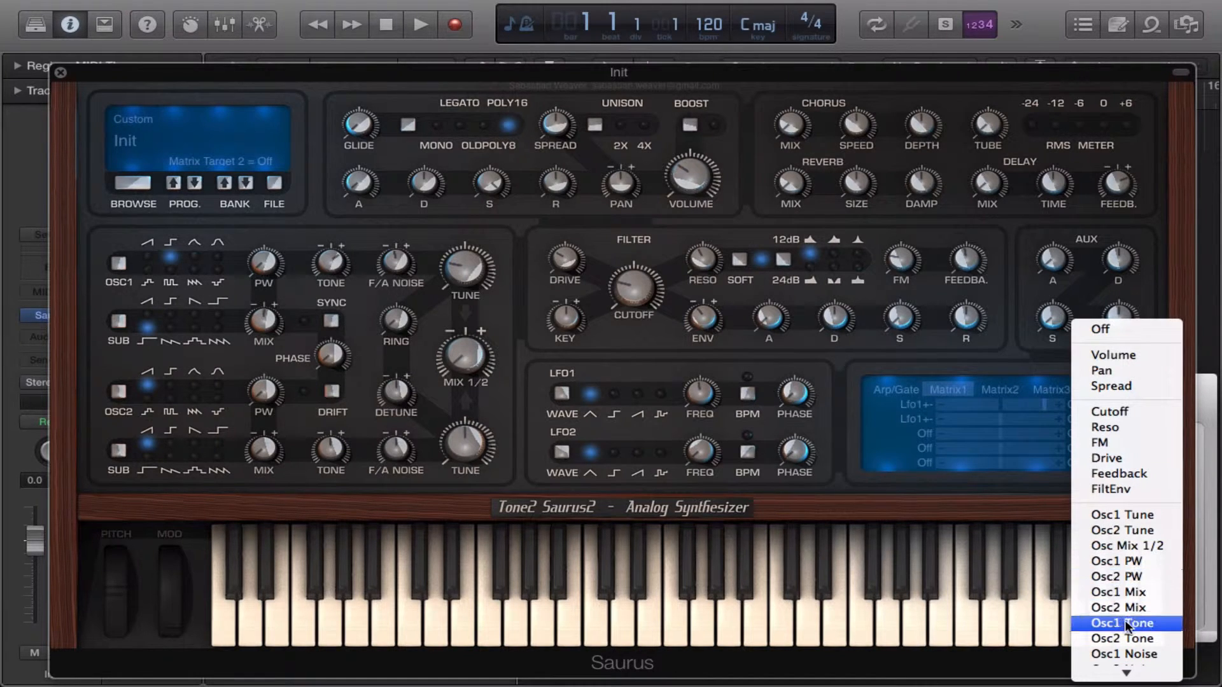
click(1114, 563)
drag(1036, 418, 1143, 421)
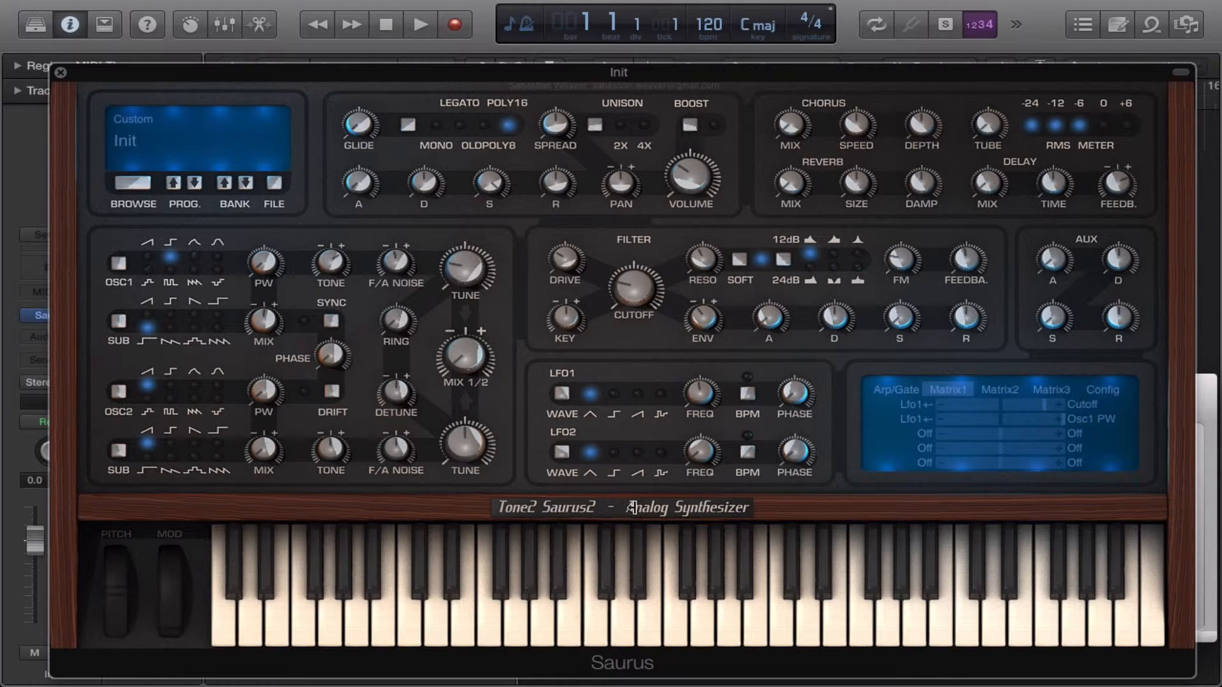
Step: Route Modwheel to Lfo1 Speed in the third slot of Matrix1 with a moderate positive send amount
click(925, 434)
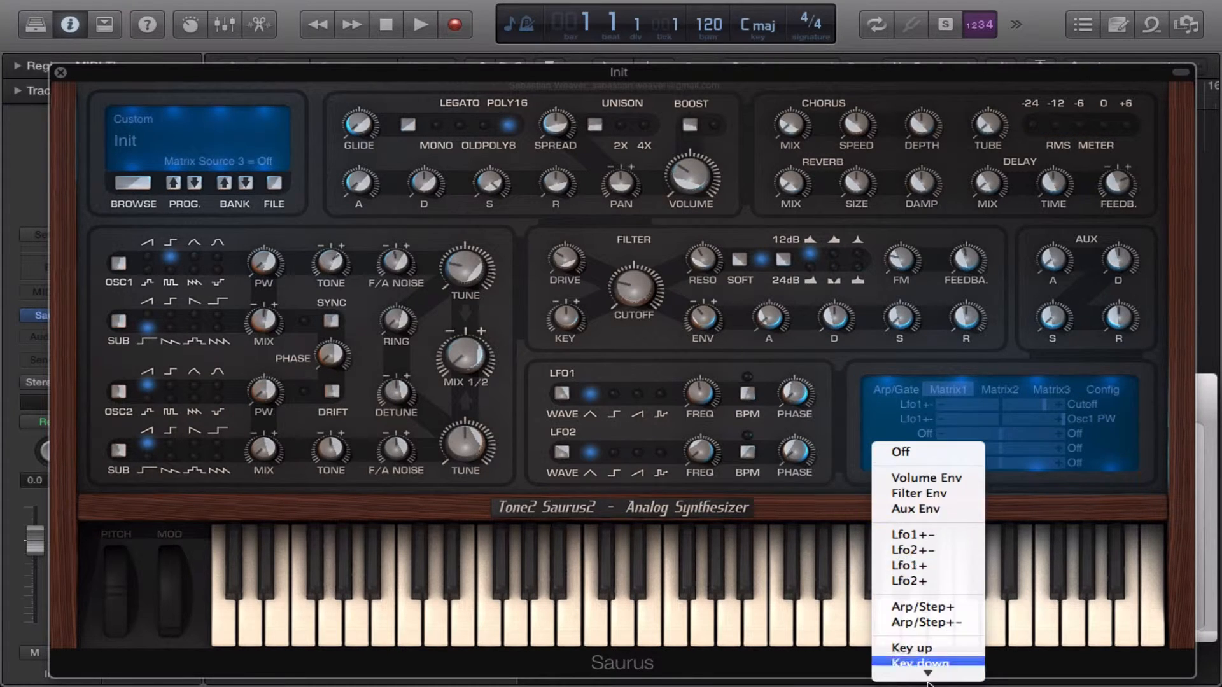
mouse_move(928, 673)
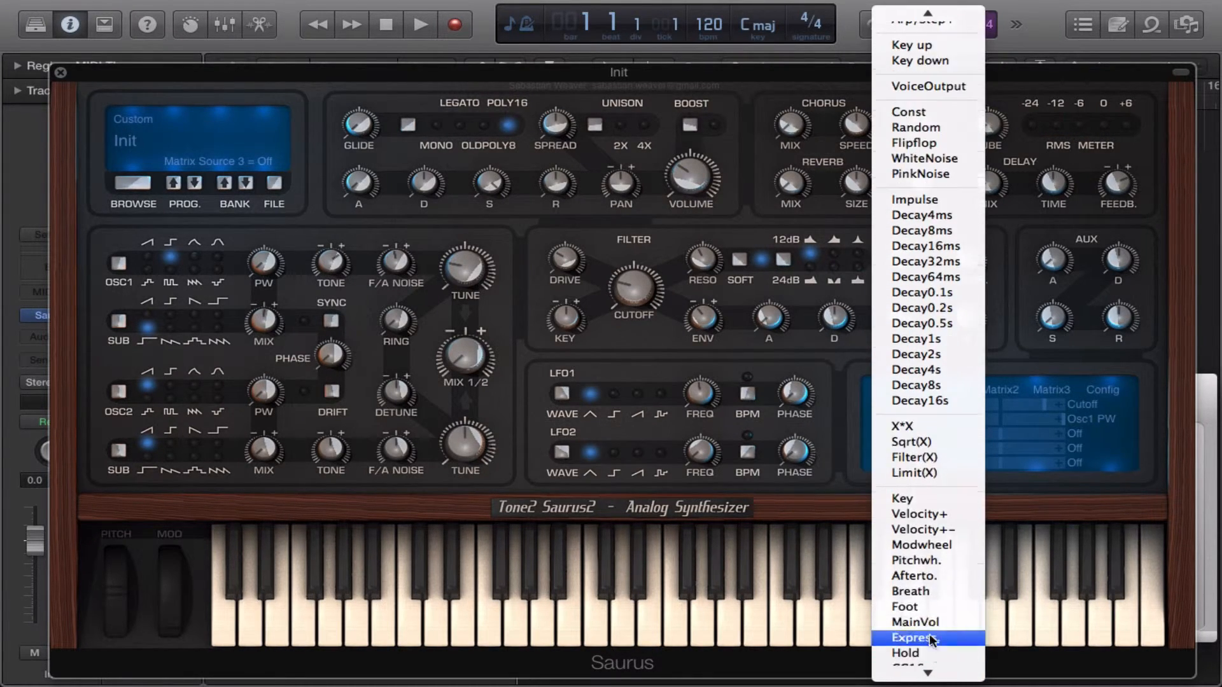
click(921, 544)
click(1067, 465)
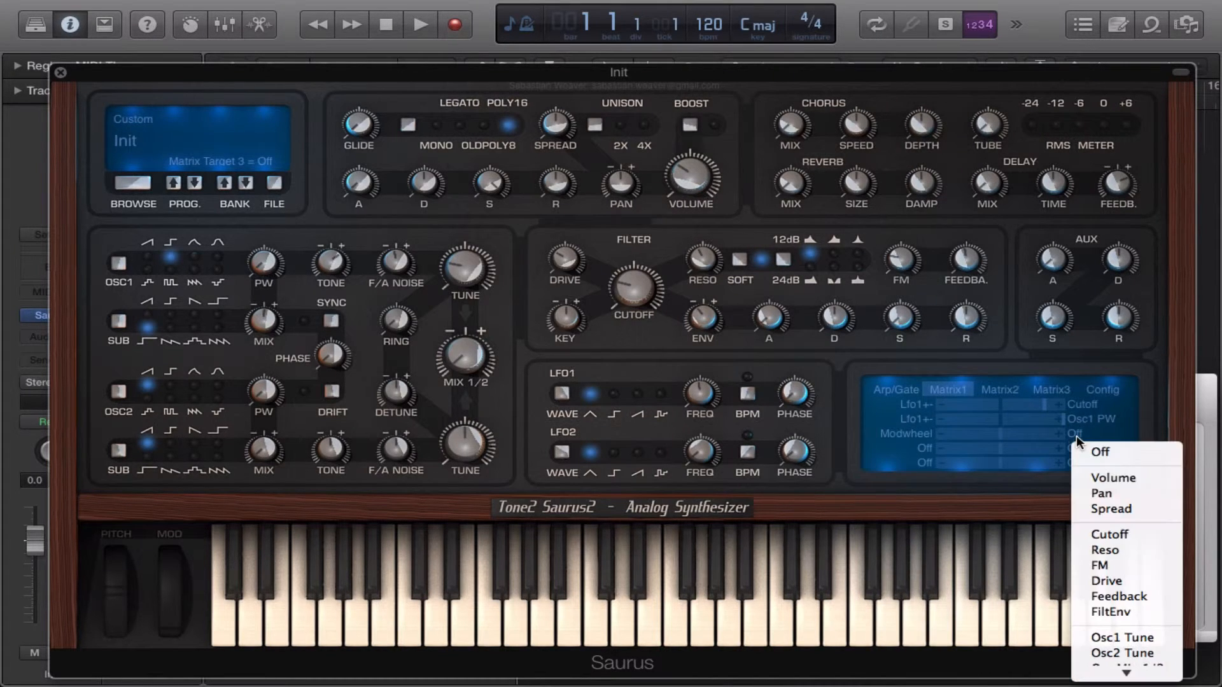
mouse_move(1119, 676)
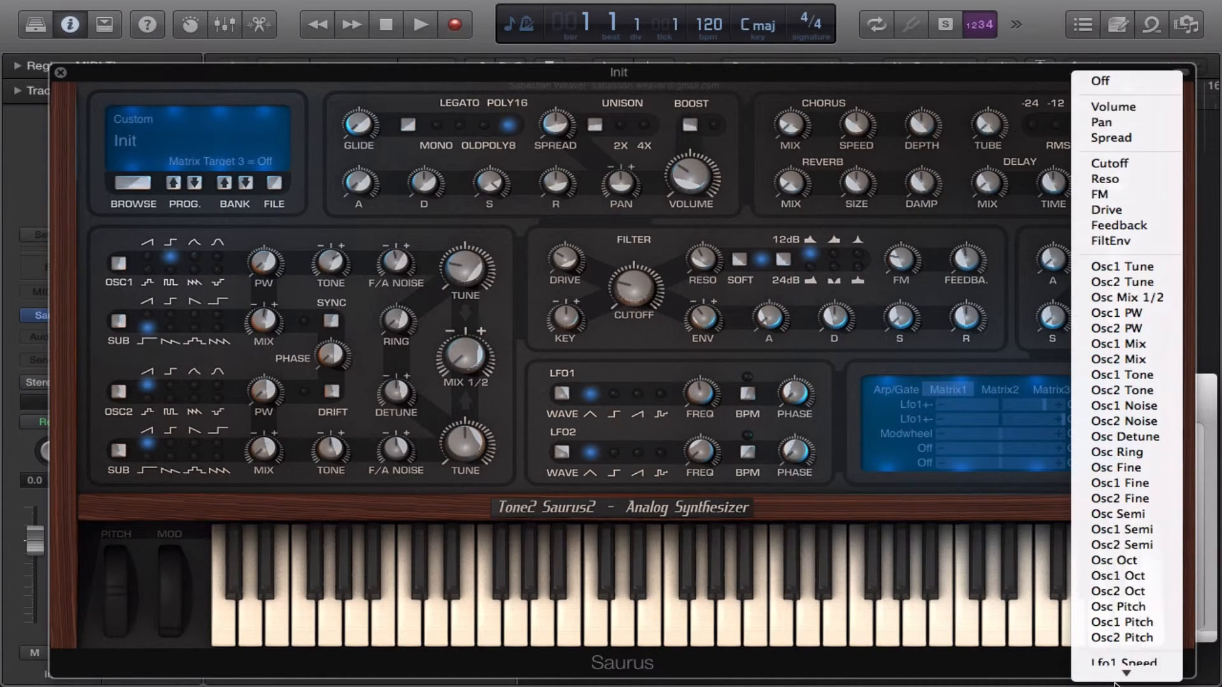
click(1106, 467)
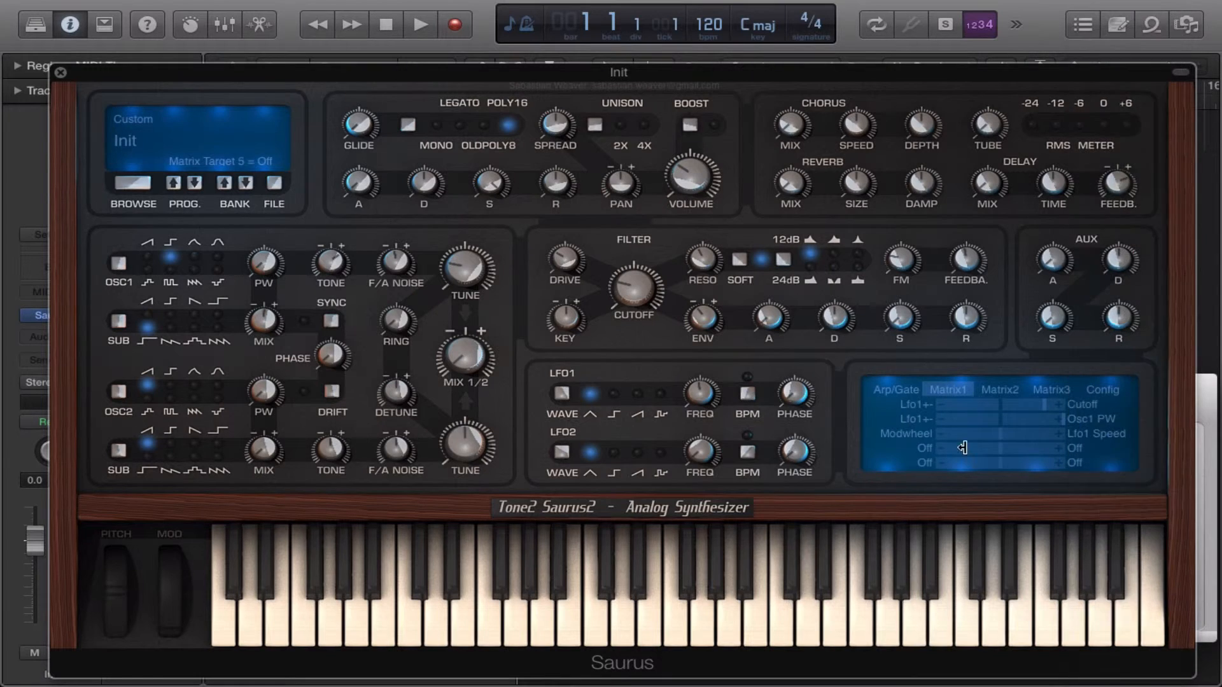
drag(1029, 435, 1036, 436)
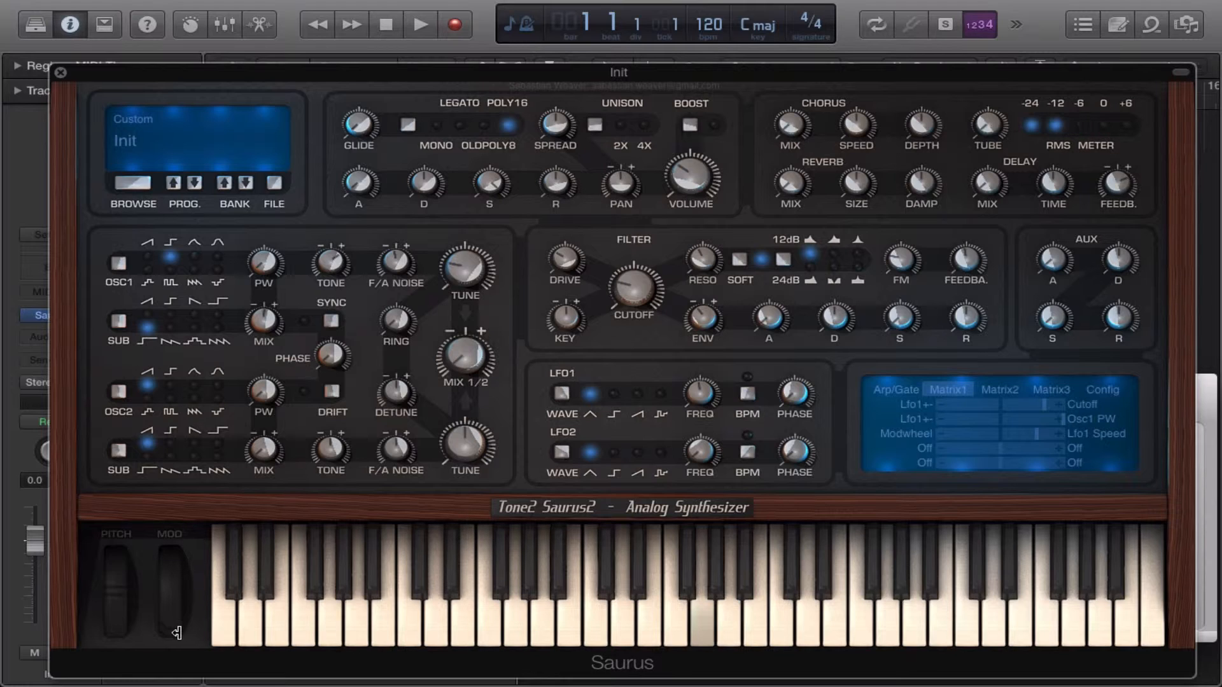
drag(1026, 434, 1018, 434)
Step: Thicken the sound with 2X unison, boost and chorus, adjusting the unison spread and filter cutoff
click(595, 125)
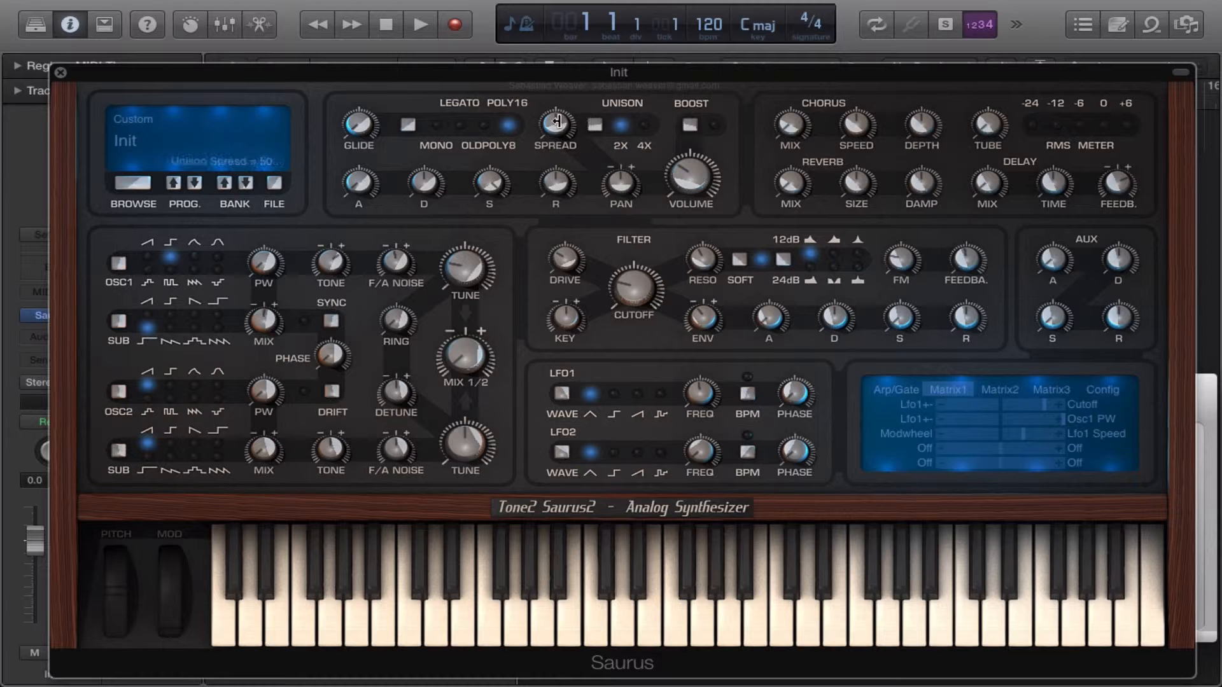
drag(557, 122, 557, 162)
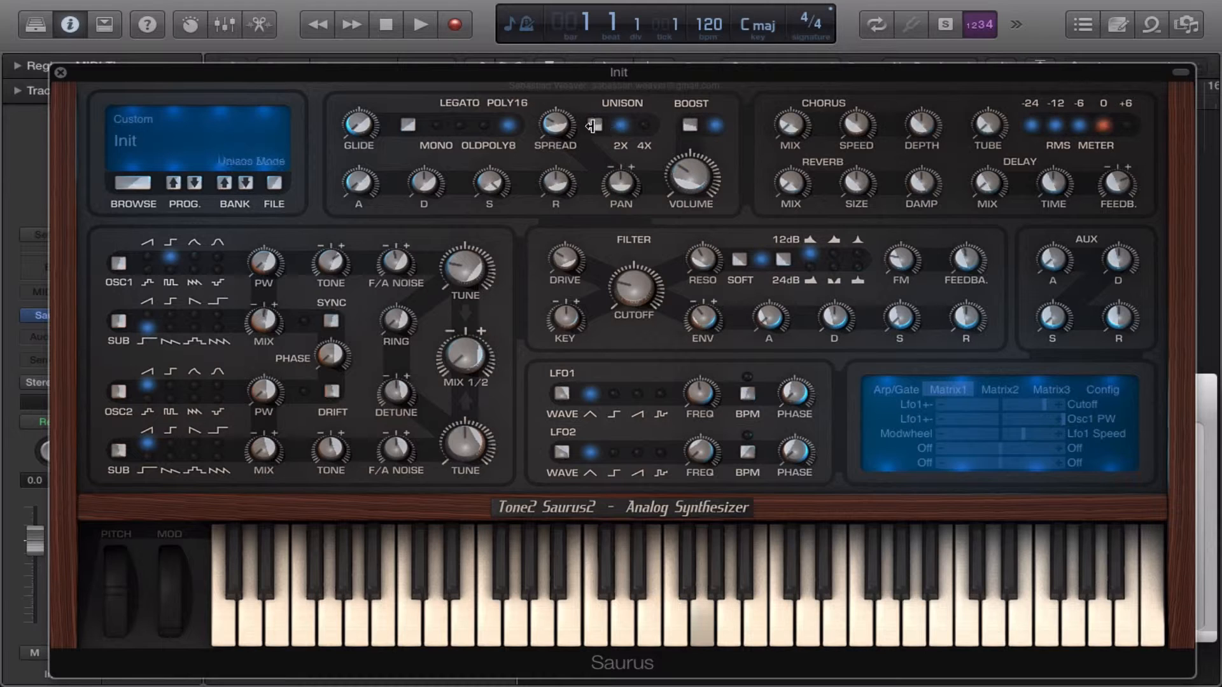
drag(631, 288, 647, 349)
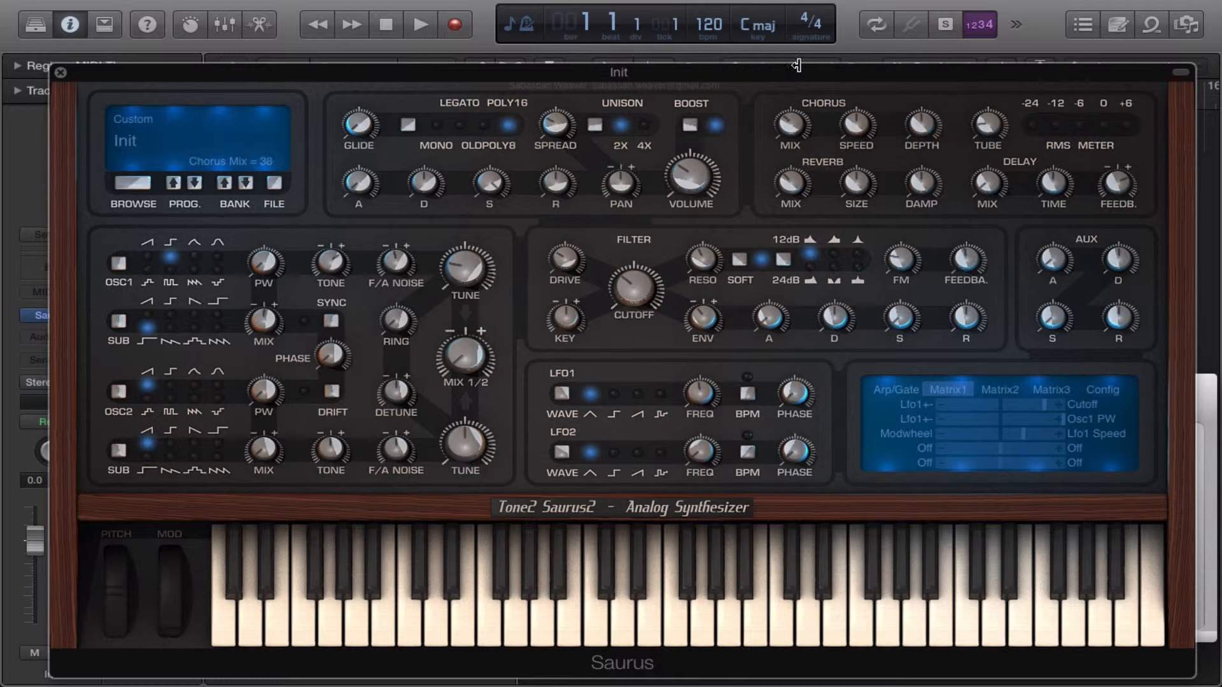
drag(917, 157, 926, 176)
Step: Adjust the Osc1/Osc2 mix, set Osc2 to a triangle wave, and enable oscillator drift
drag(458, 349, 434, 246)
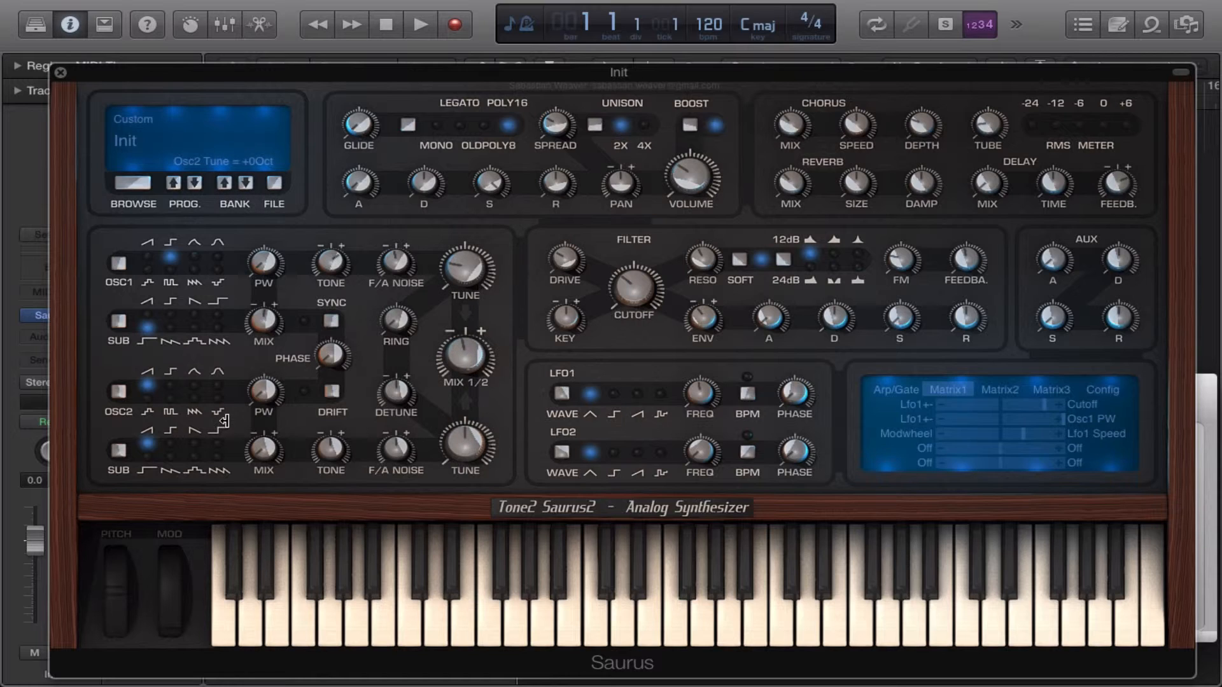
click(121, 390)
click(121, 391)
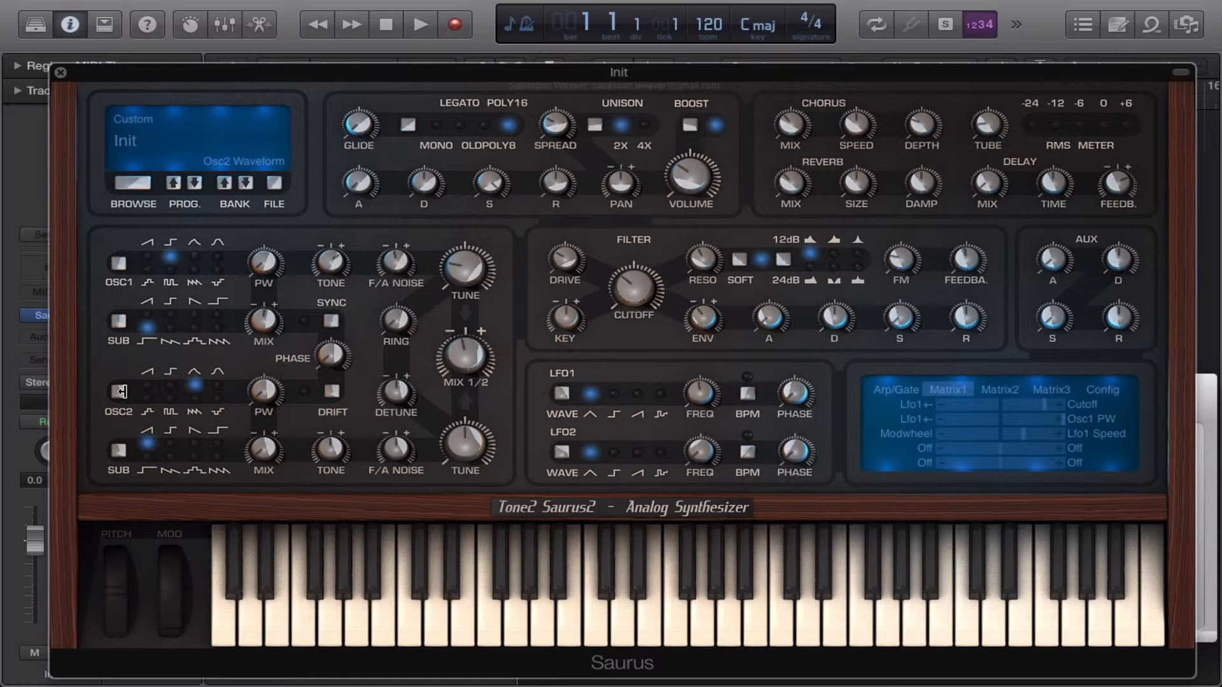
click(332, 391)
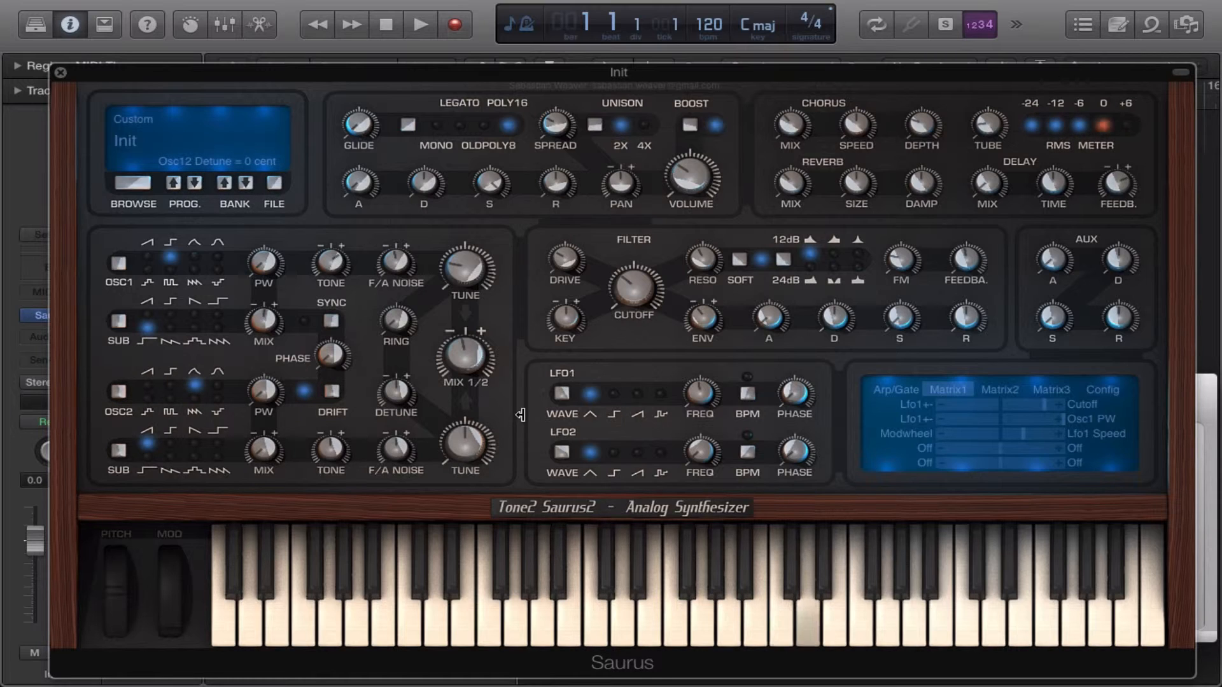
Step: Configure the patch's analog character to Medium drift, Light noise and Extreme saturation
click(1100, 389)
click(932, 403)
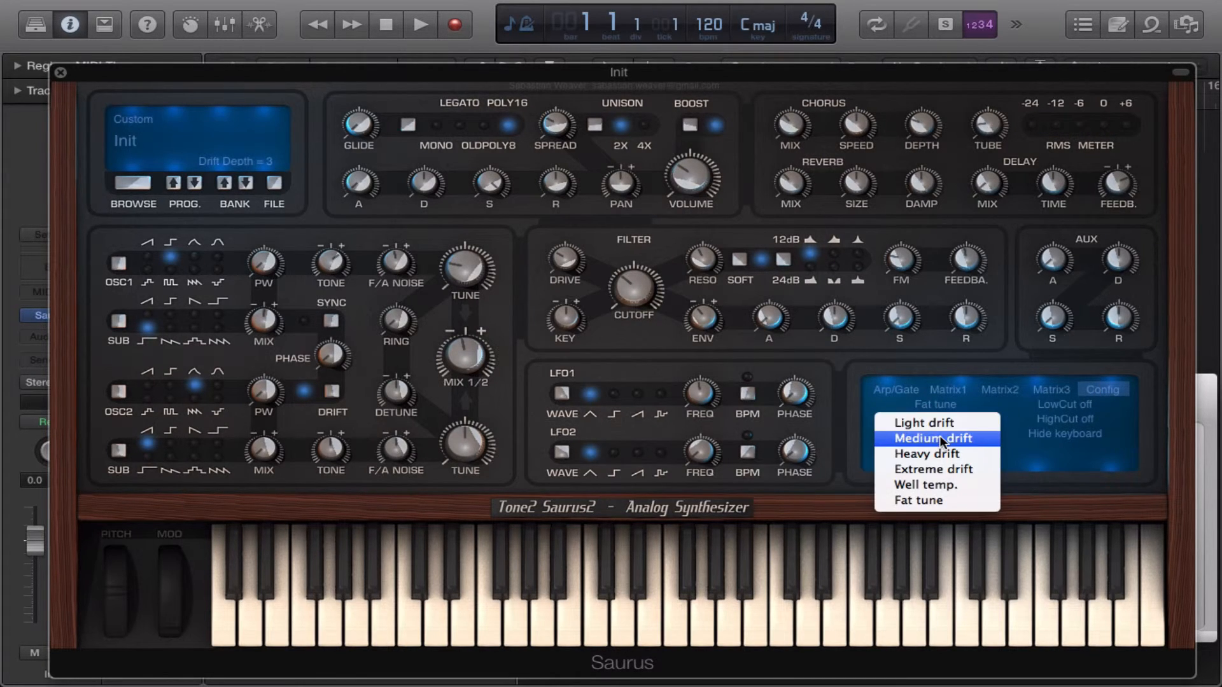
click(940, 438)
click(937, 418)
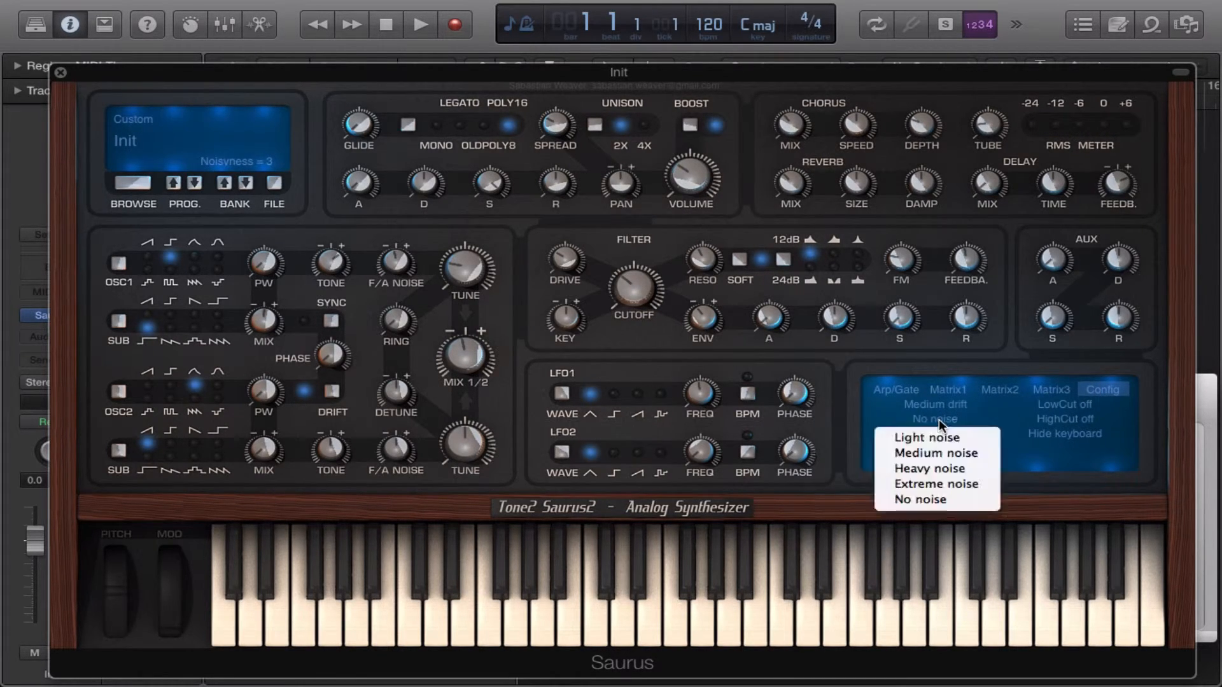
click(945, 438)
click(925, 440)
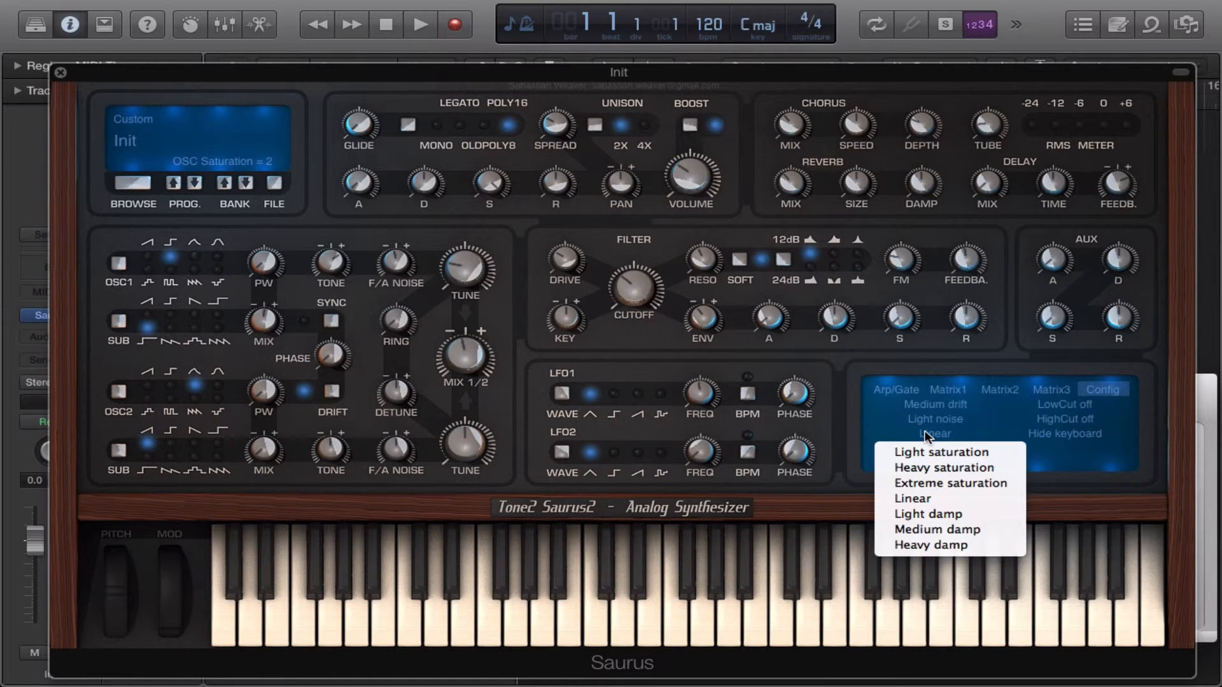
click(934, 476)
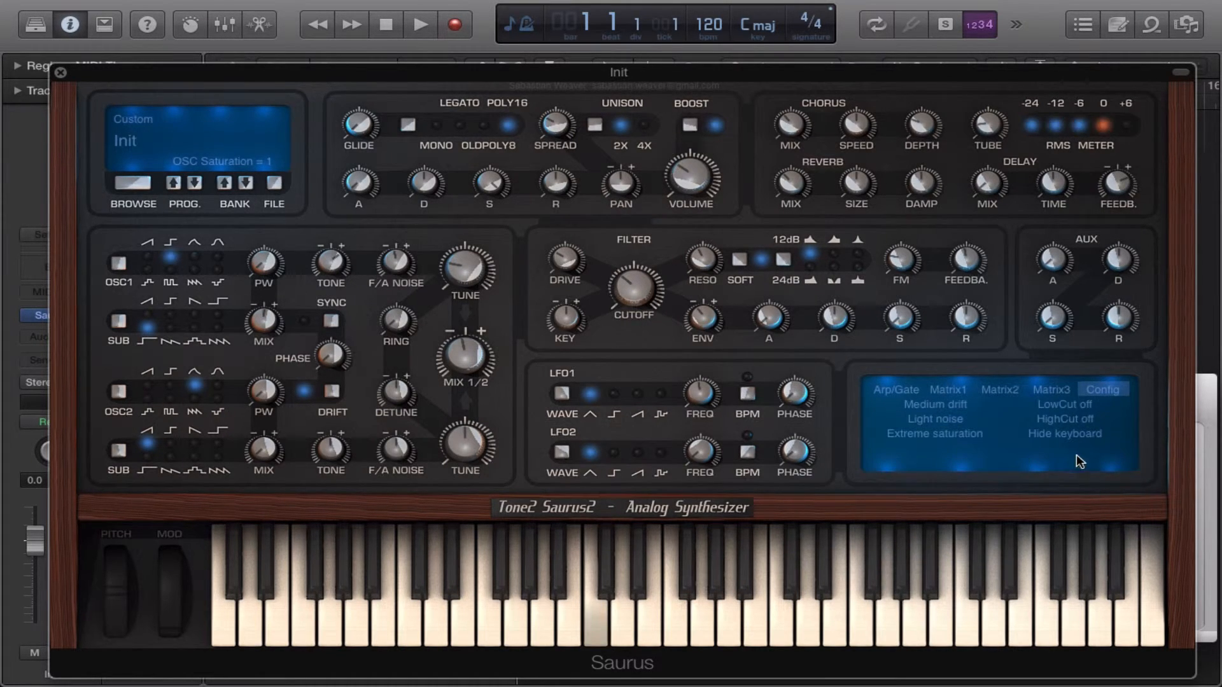
Step: Set the configuration's high cut to 4kHz and its low cut to 62 Hz
click(1065, 420)
click(1065, 418)
click(1064, 419)
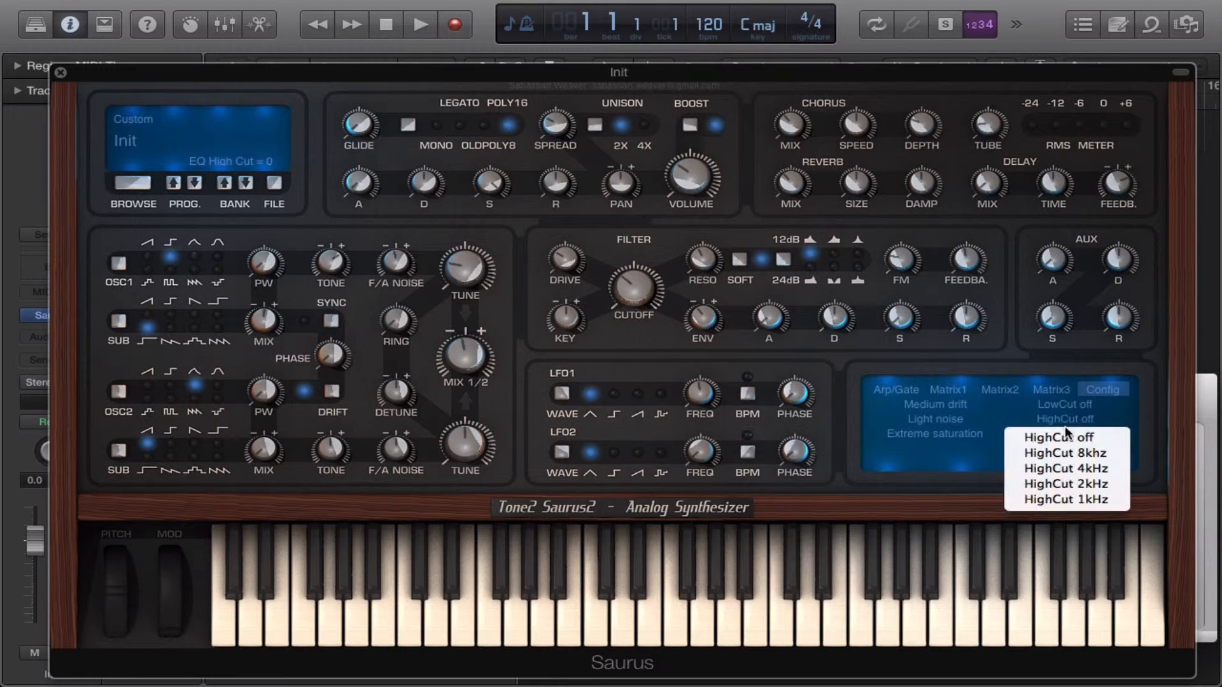
click(1074, 451)
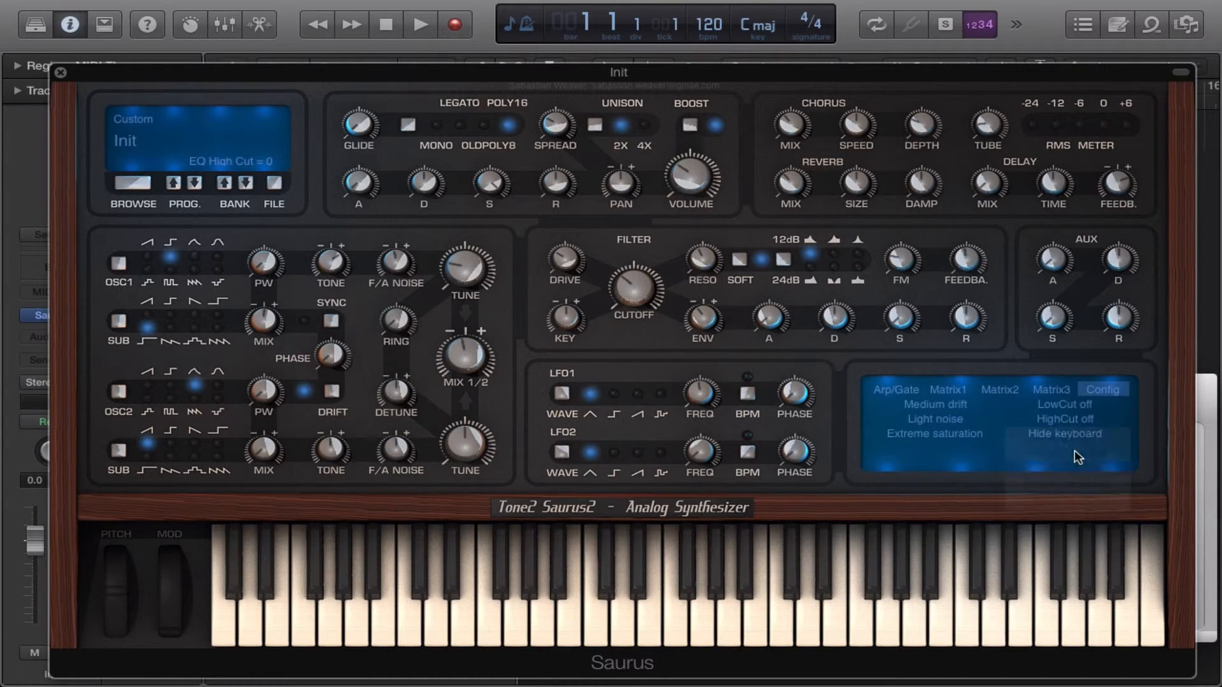
click(1058, 405)
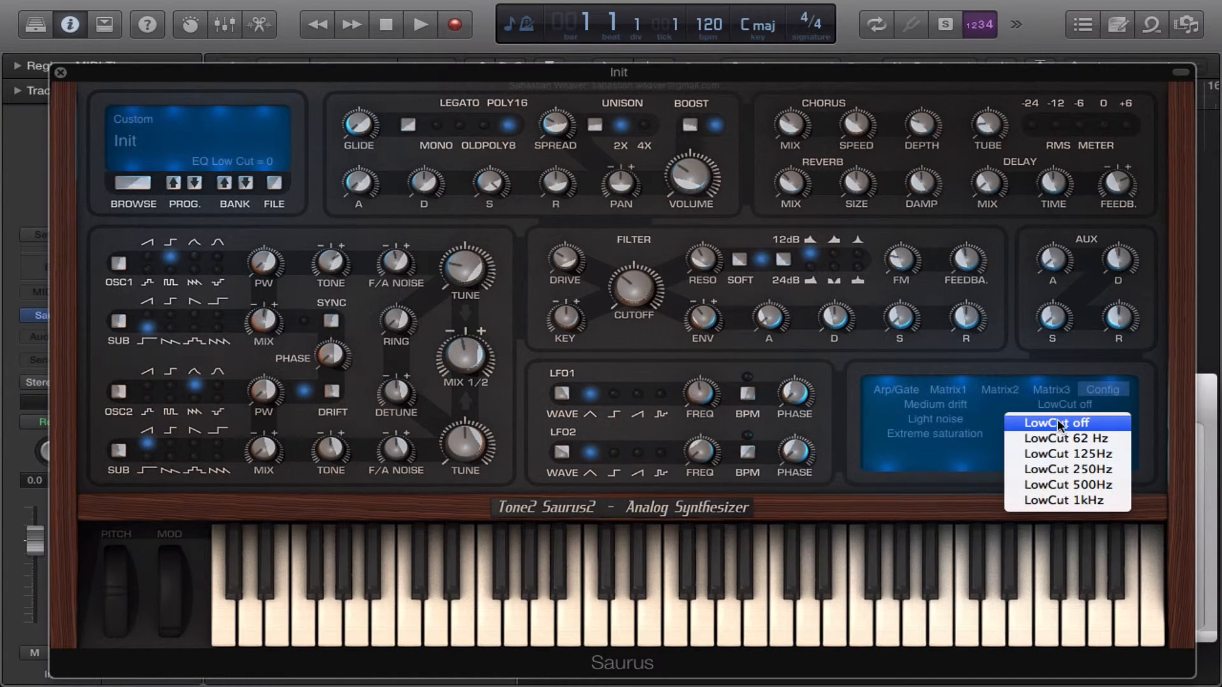
click(1063, 437)
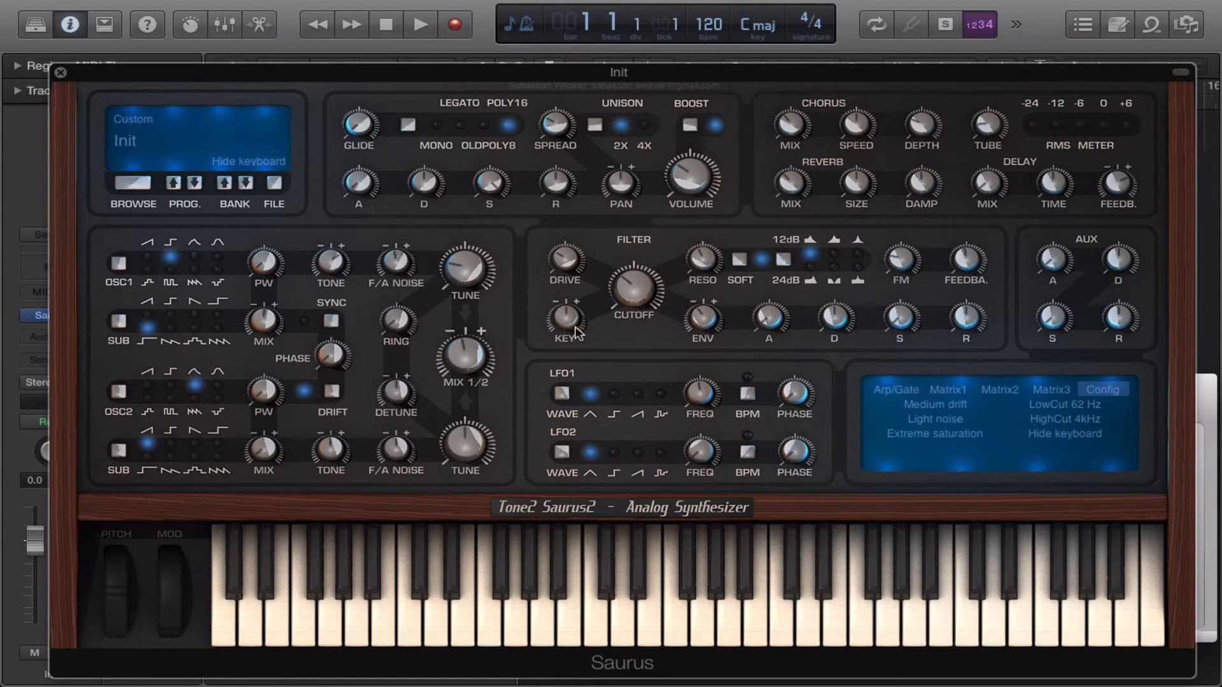
Step: Change the source of Matrix1's first two slots to Aux Env, and set the filter envelope send to 0
click(930, 393)
click(911, 403)
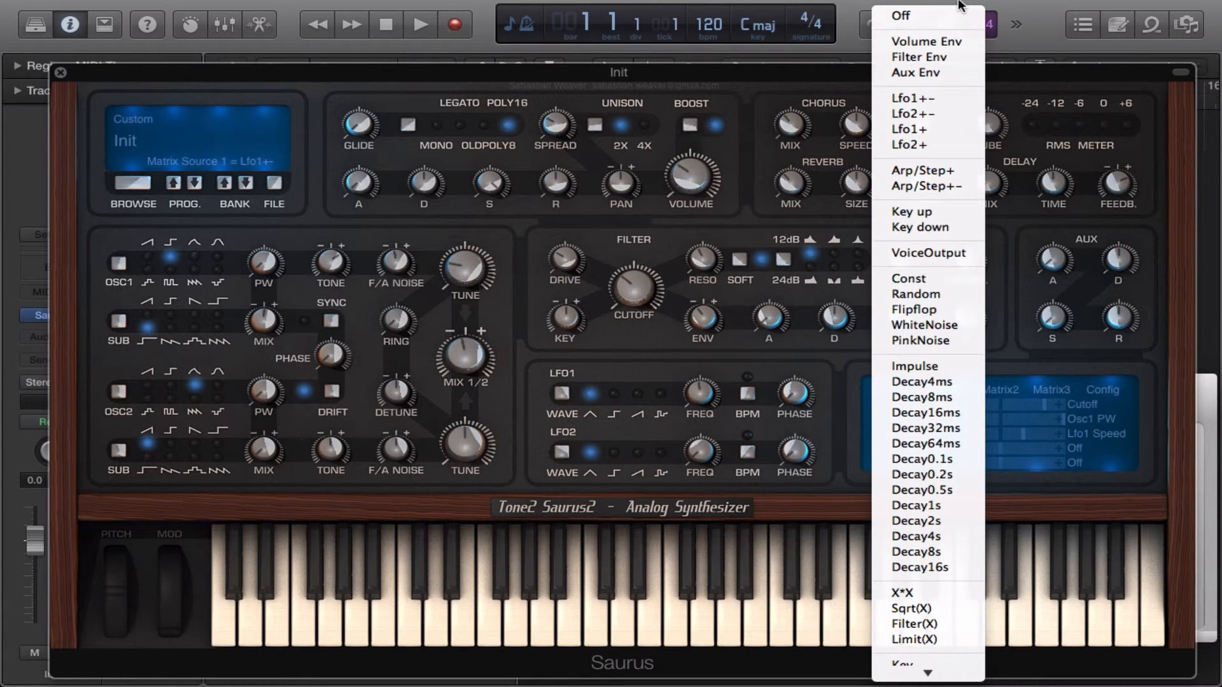
click(920, 72)
click(920, 417)
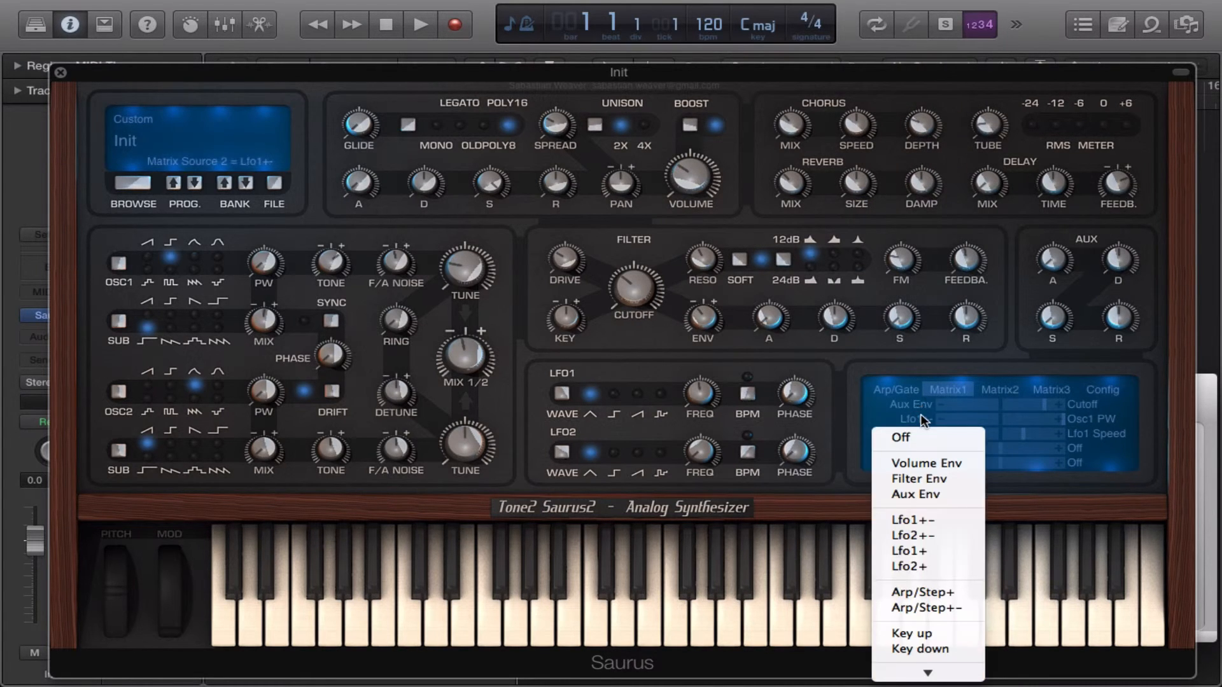
click(913, 494)
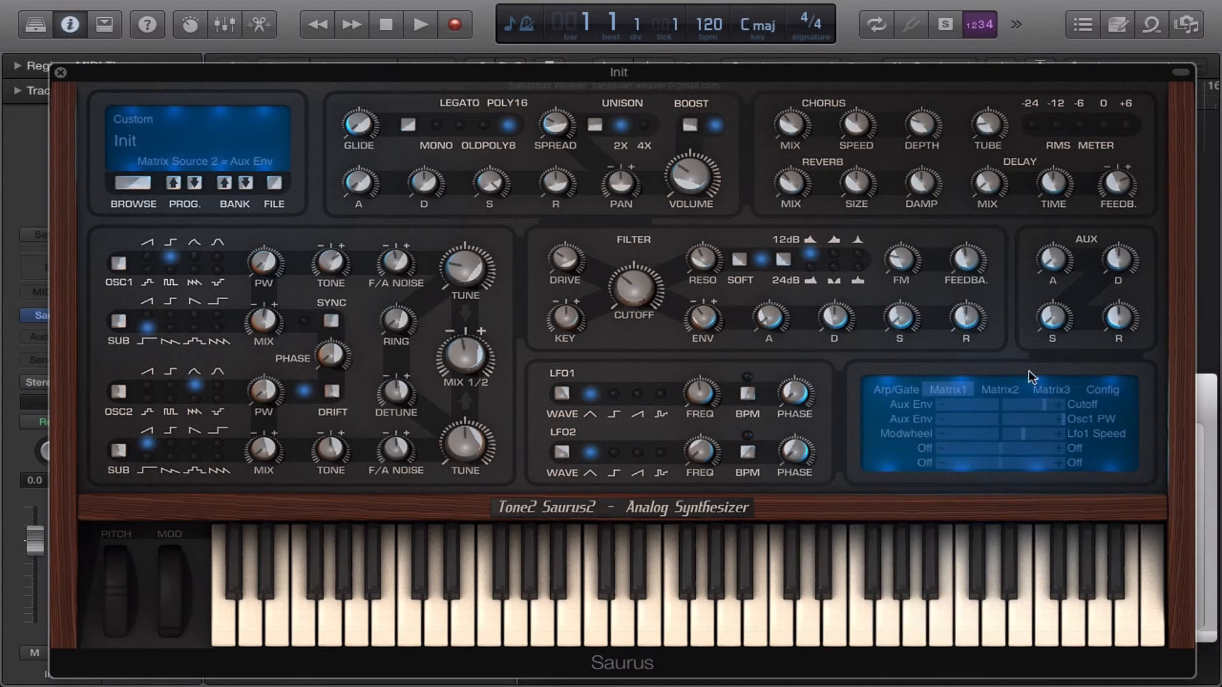
click(705, 319)
drag(701, 324, 690, 294)
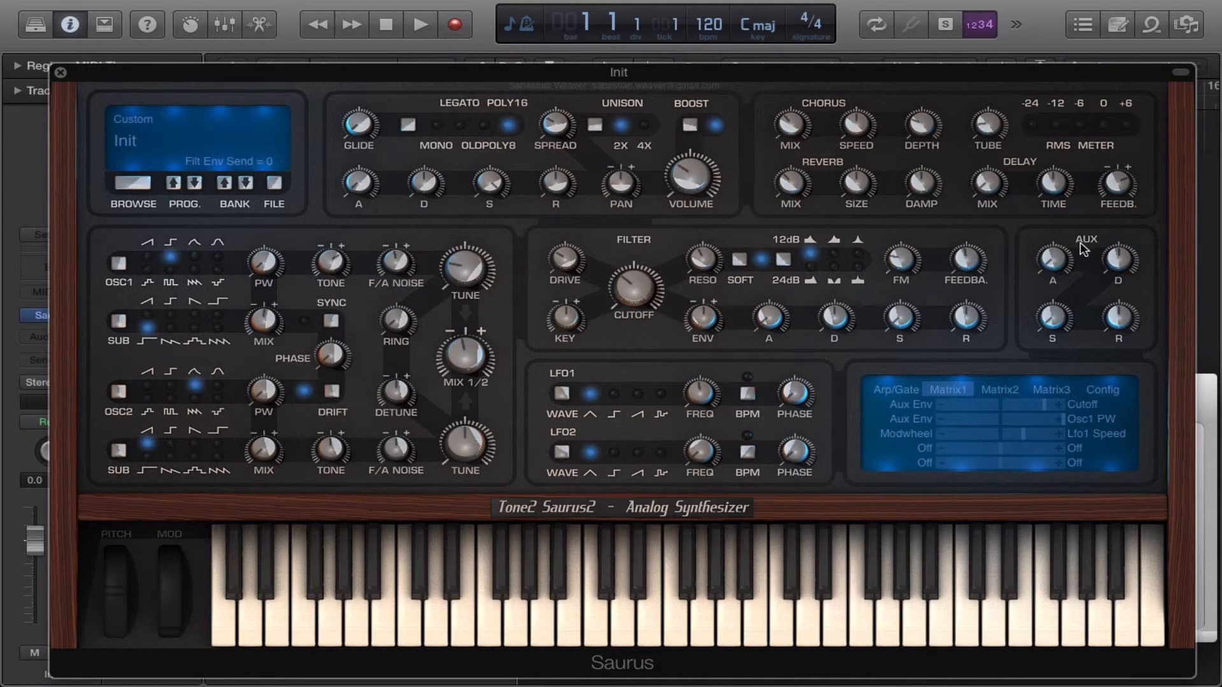
Step: Adjust the Aux envelope's attack and release, and switch the voice mode to Mono
drag(1051, 258, 1051, 210)
drag(1122, 318, 1098, 453)
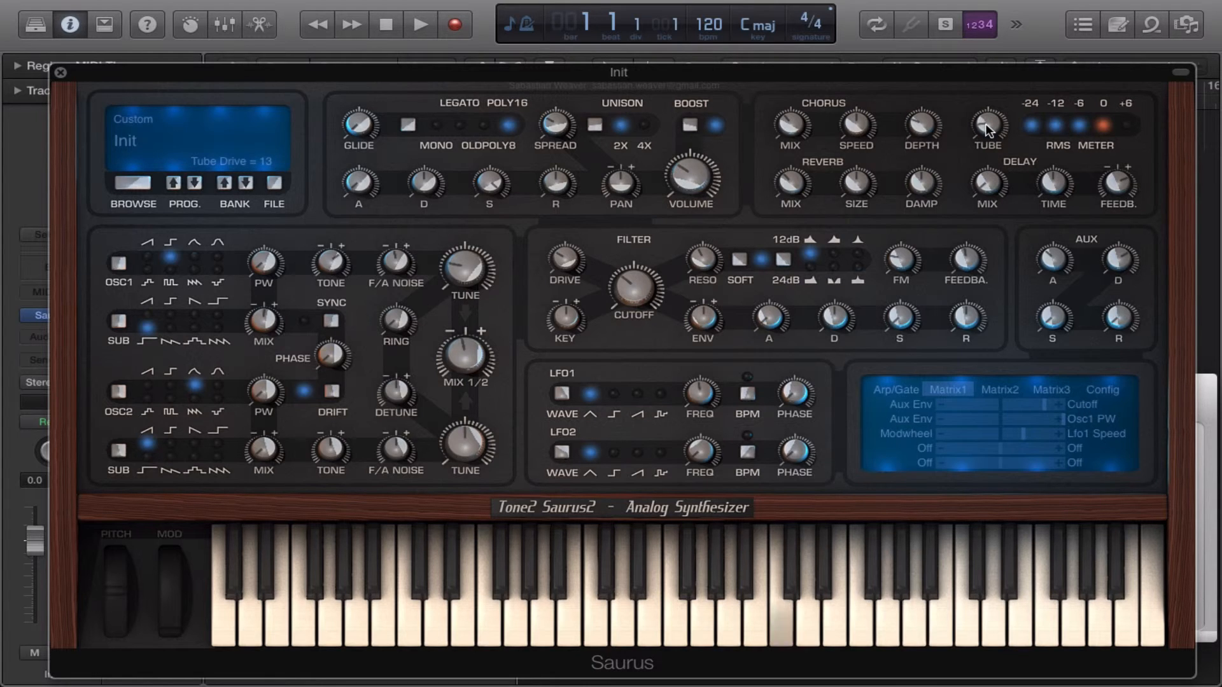
click(438, 125)
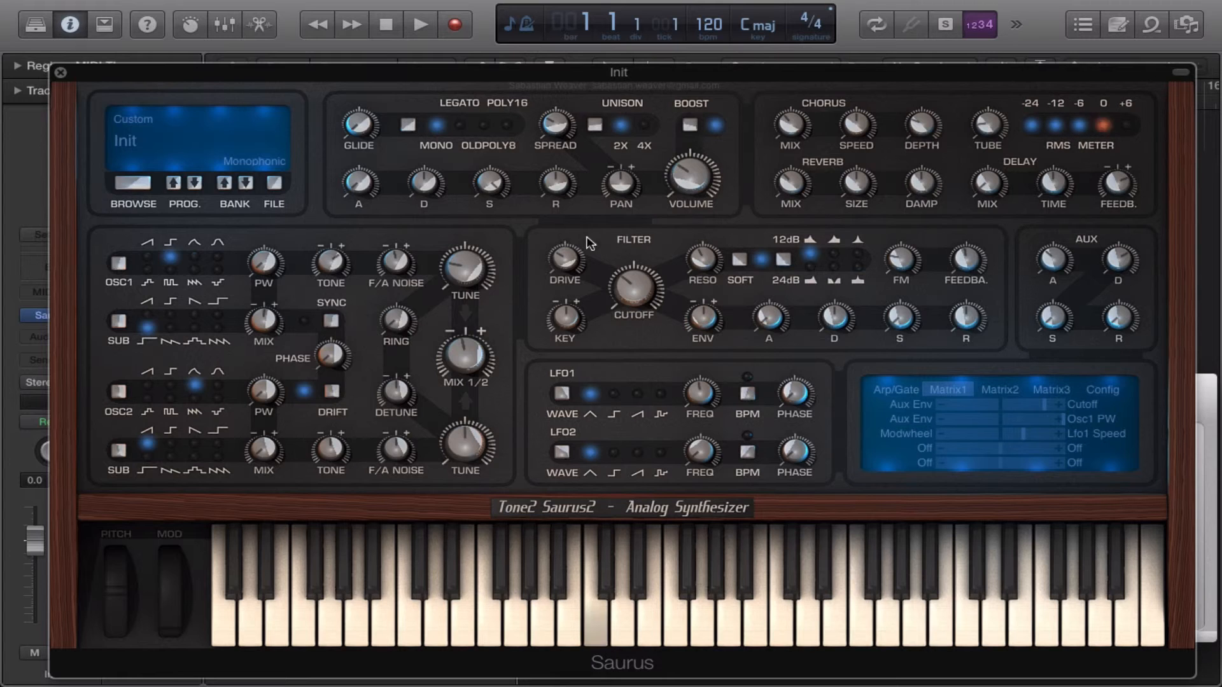
Step: Toggle the filter's Soft Resonance option and adjust the filter envelope send
click(759, 260)
click(743, 259)
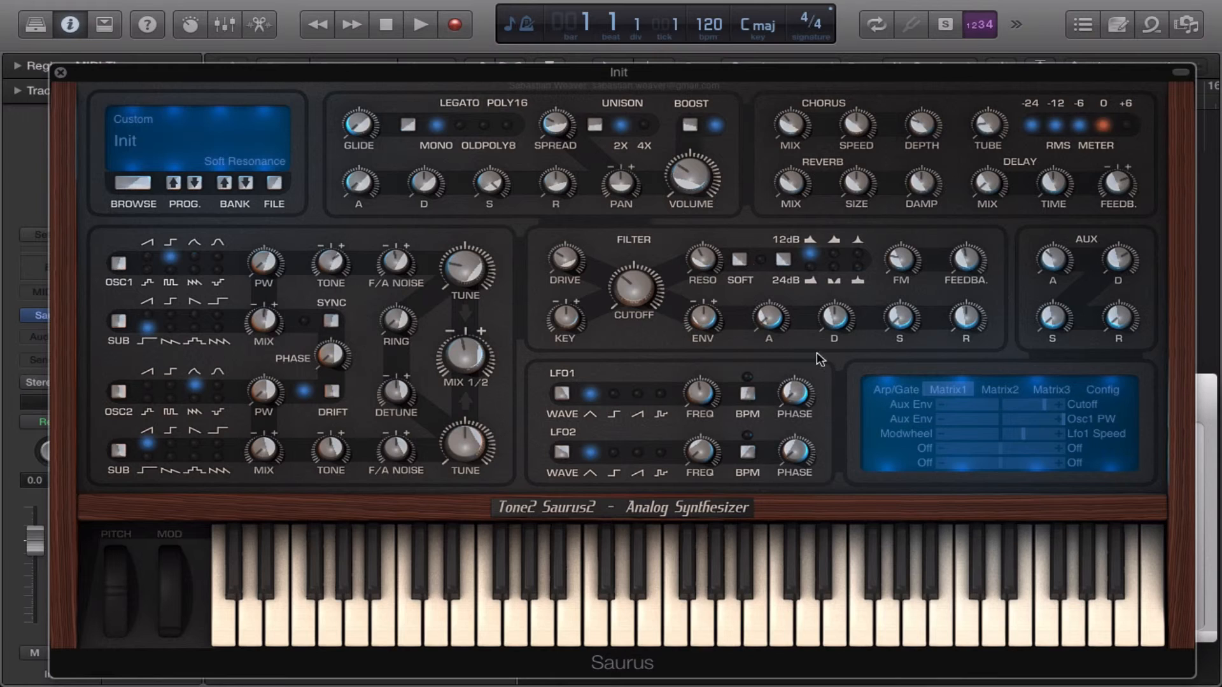
mouse_move(707, 320)
mouse_down()
mouse_move(706, 286)
mouse_move(707, 319)
mouse_up()
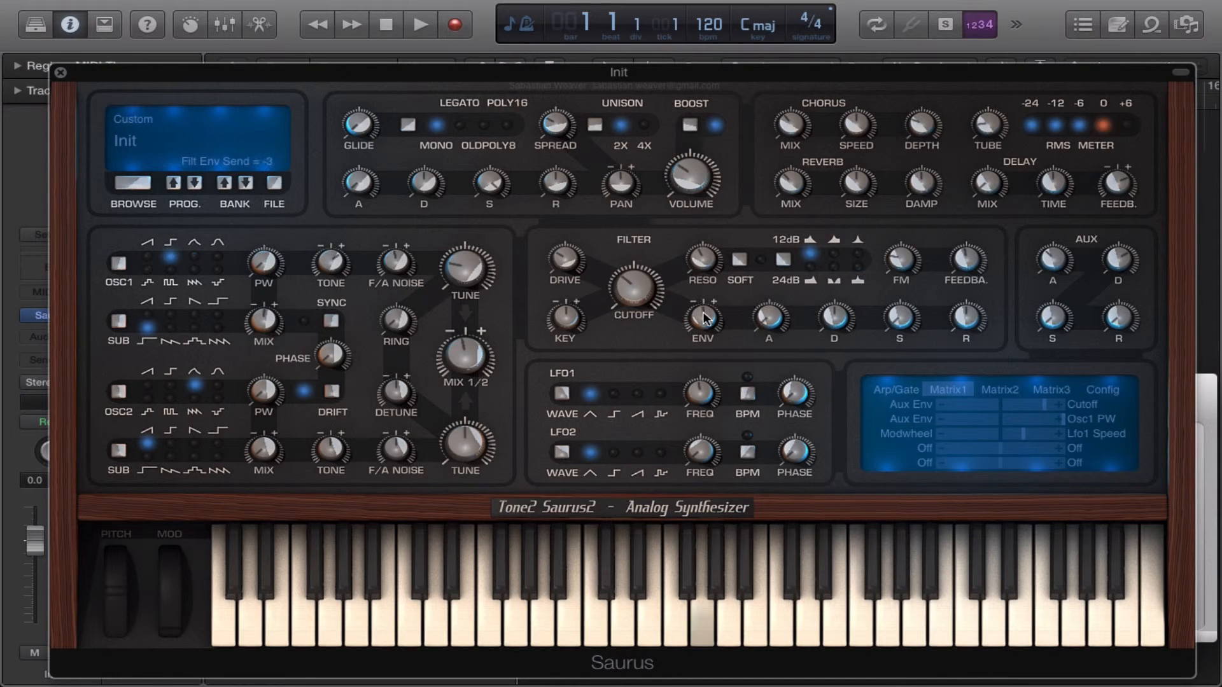
Step: Adjust the filter's FM amount and set the filter feedback to 0
drag(902, 262, 909, 323)
drag(968, 260, 959, 352)
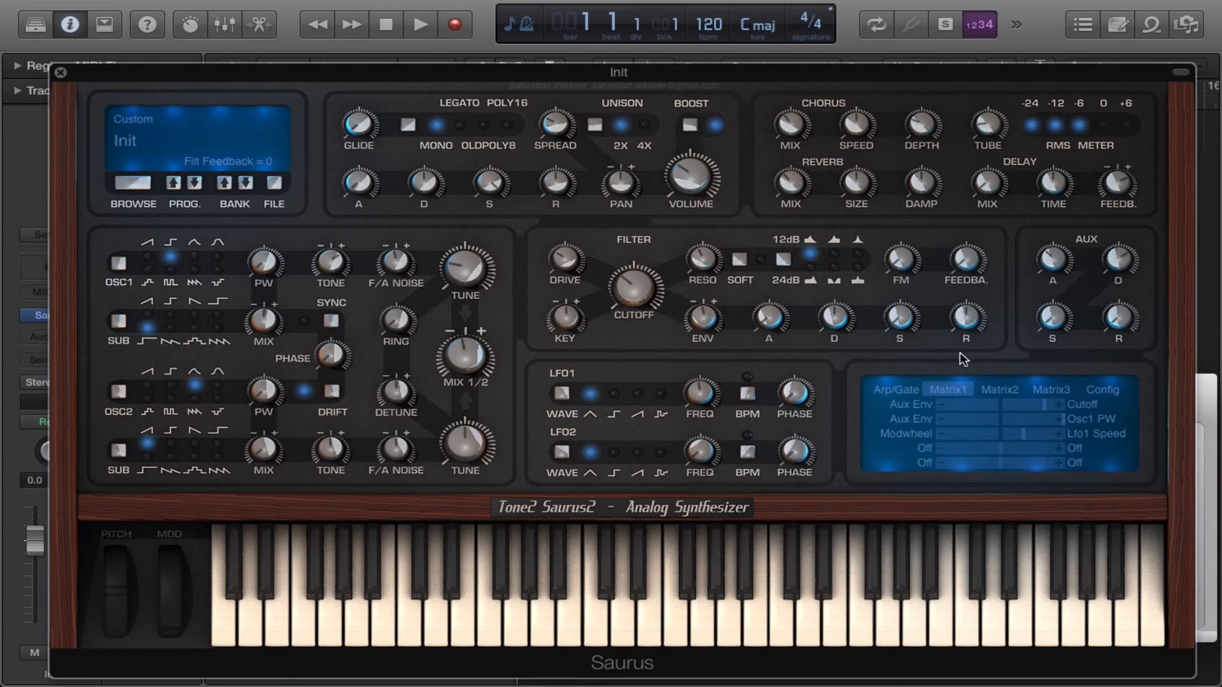
drag(902, 261, 907, 178)
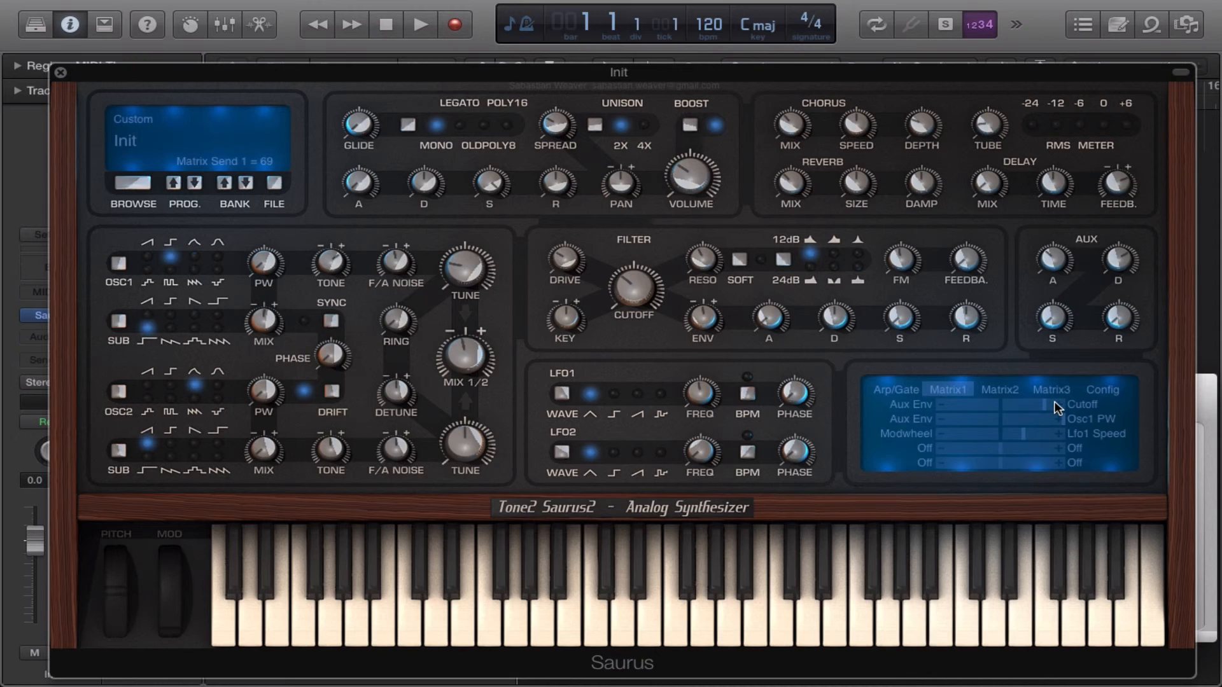
Step: Show the Config page with the drift, noise, saturation and cut settings
click(1104, 390)
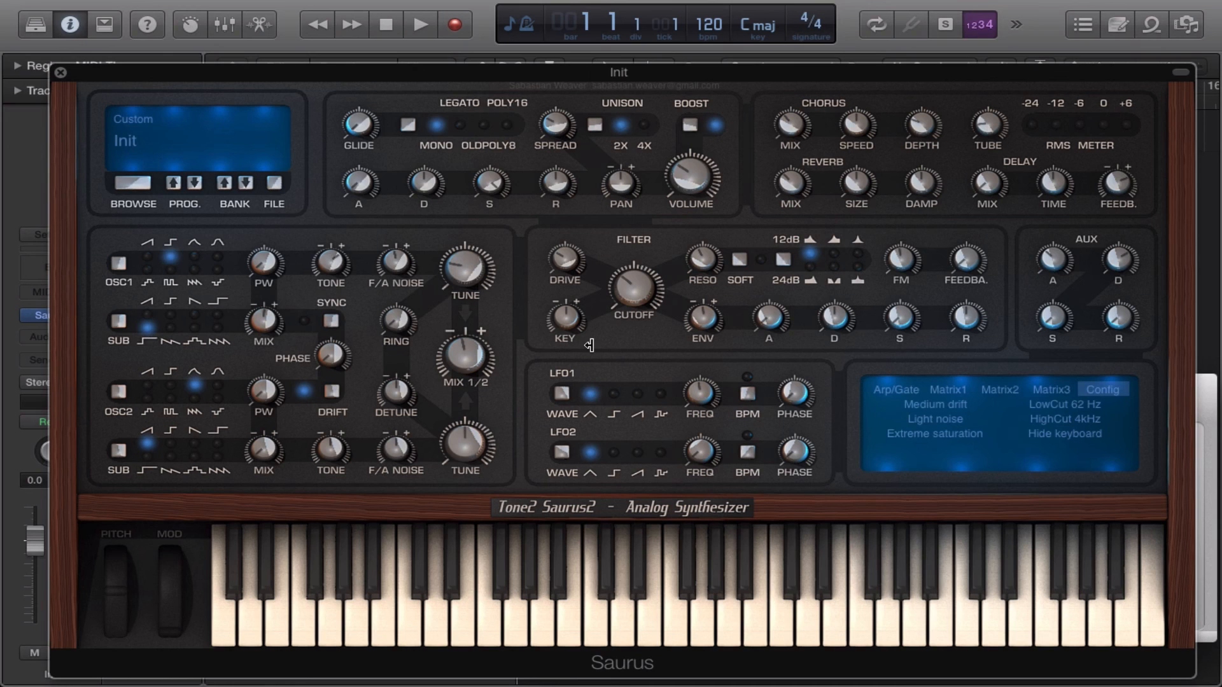
mouse_move(891, 3)
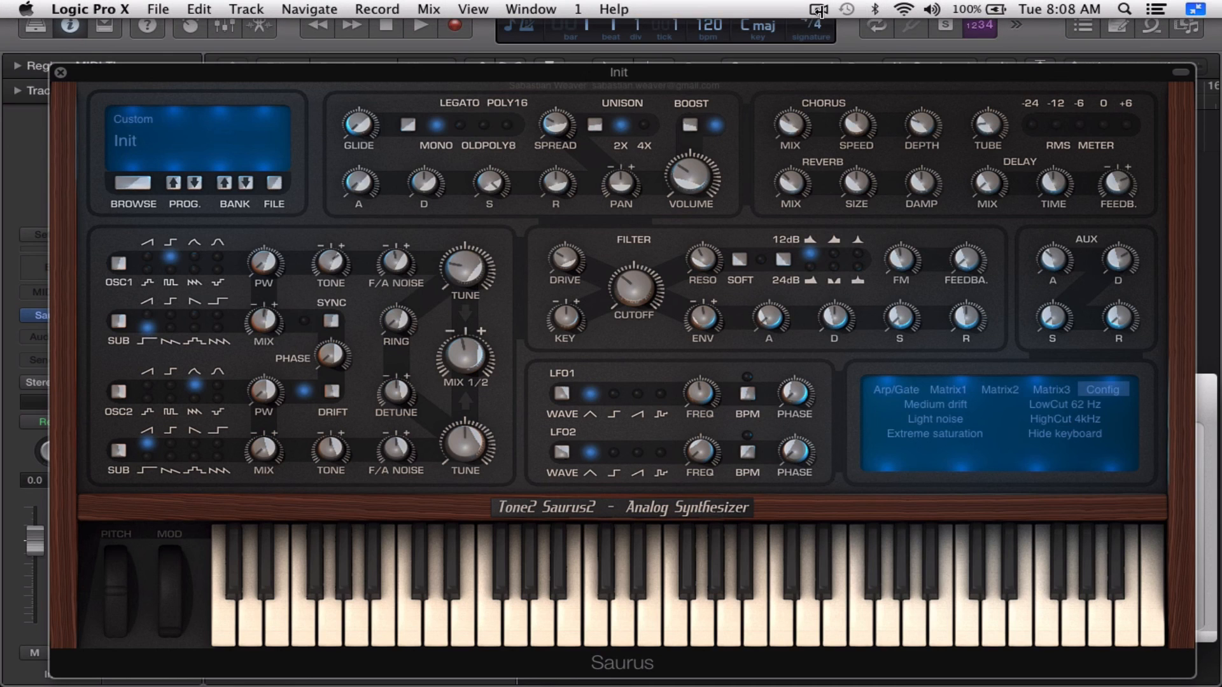